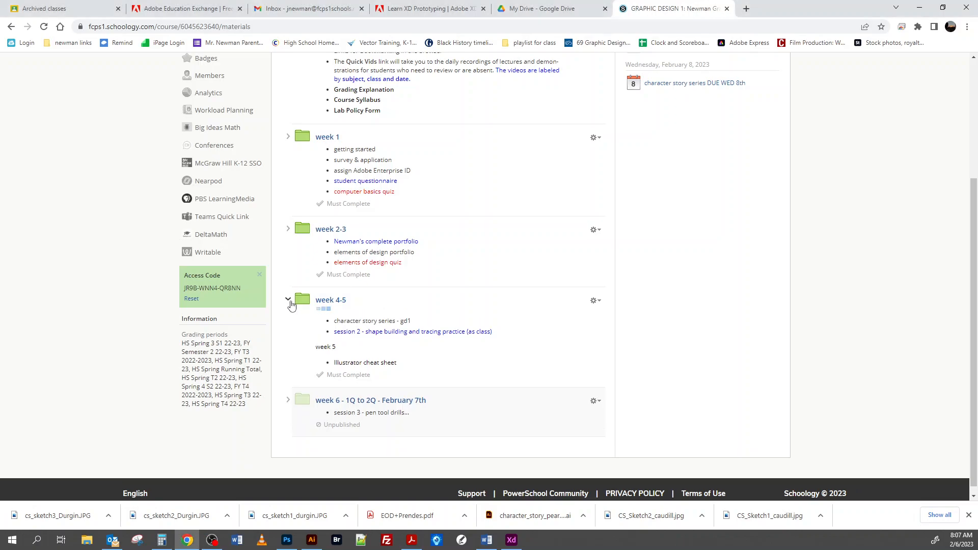
Step: Open the session 2 shape building & tracing practice assignment in the week 4-5 folder and view its how_to_add_a_template.pdf attachment
click(289, 304)
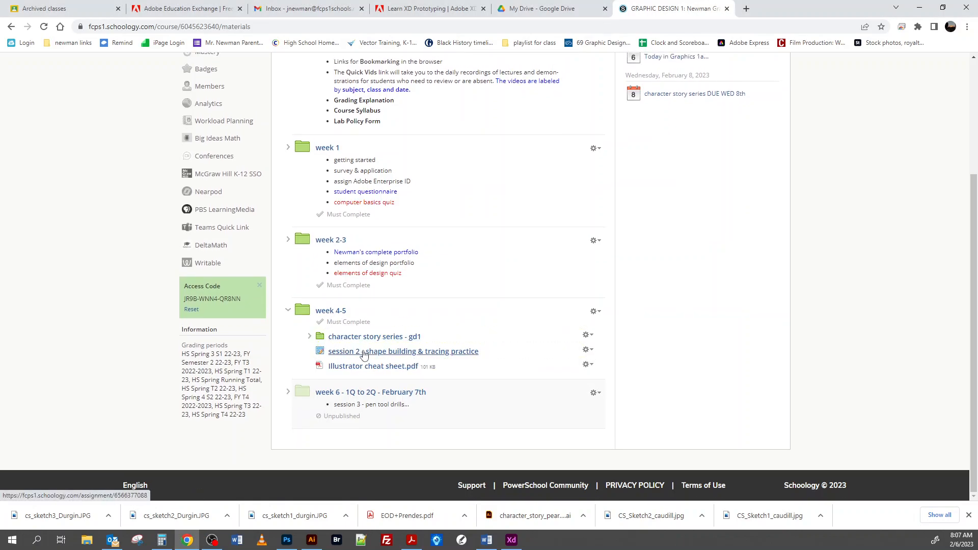
click(370, 356)
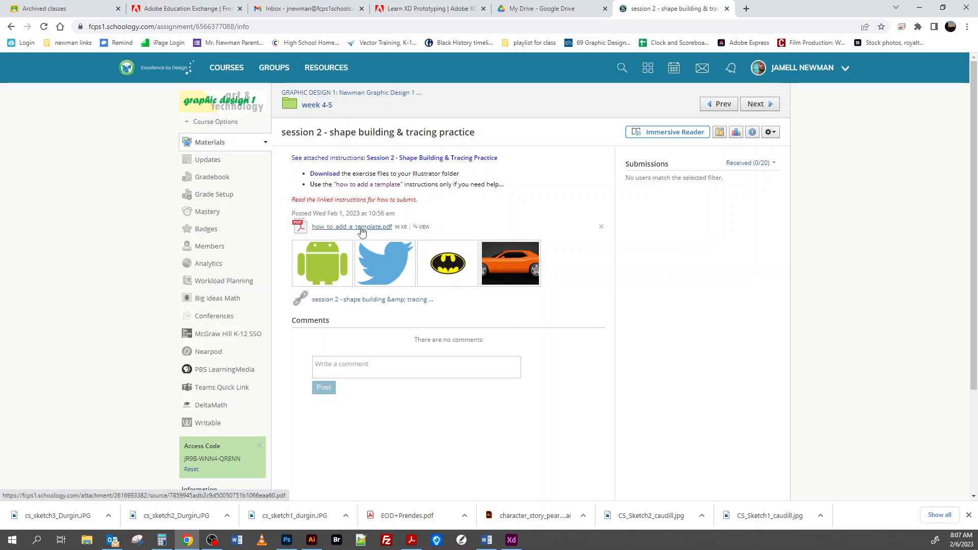
click(424, 230)
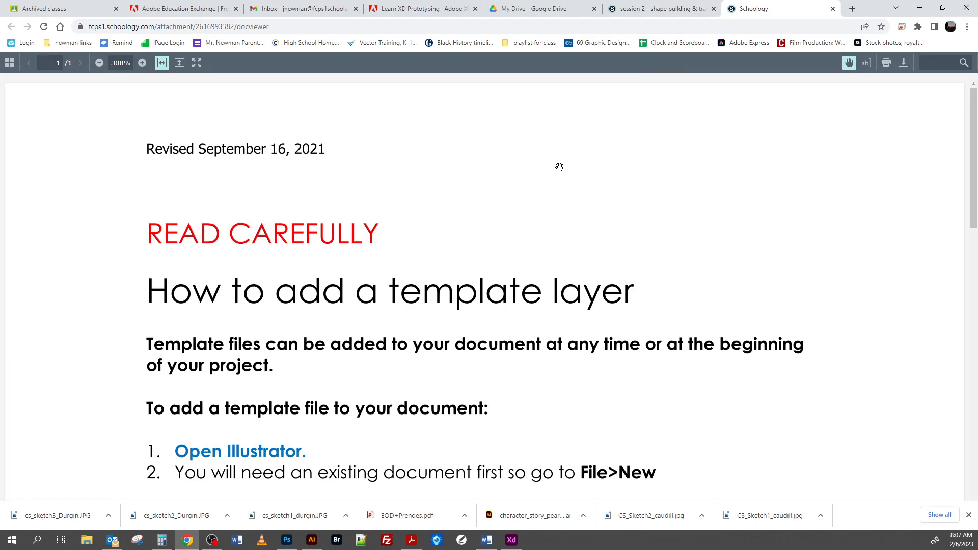
Step: Read through the numbered instructions for adding a template layer and close the PDF
scroll(448, 224, down, 2)
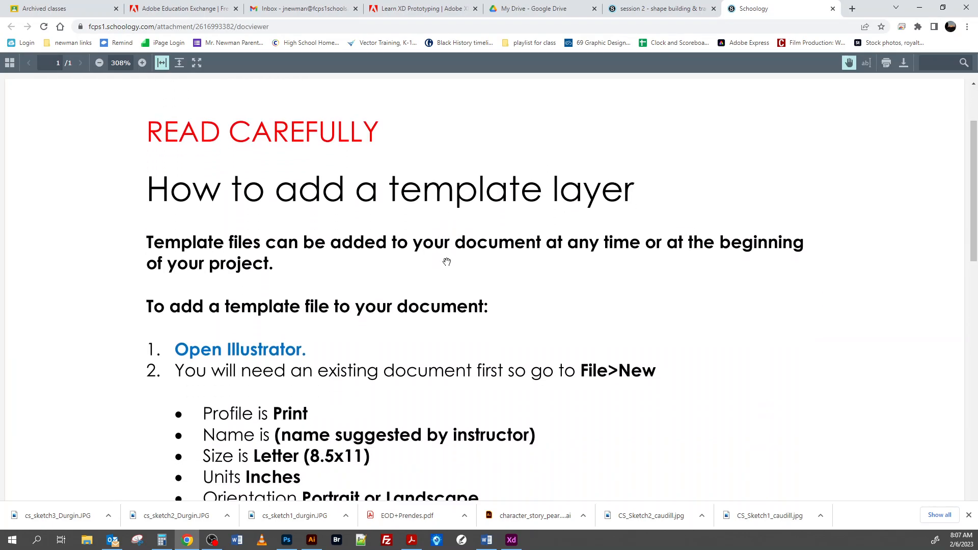
scroll(493, 282, down, 4)
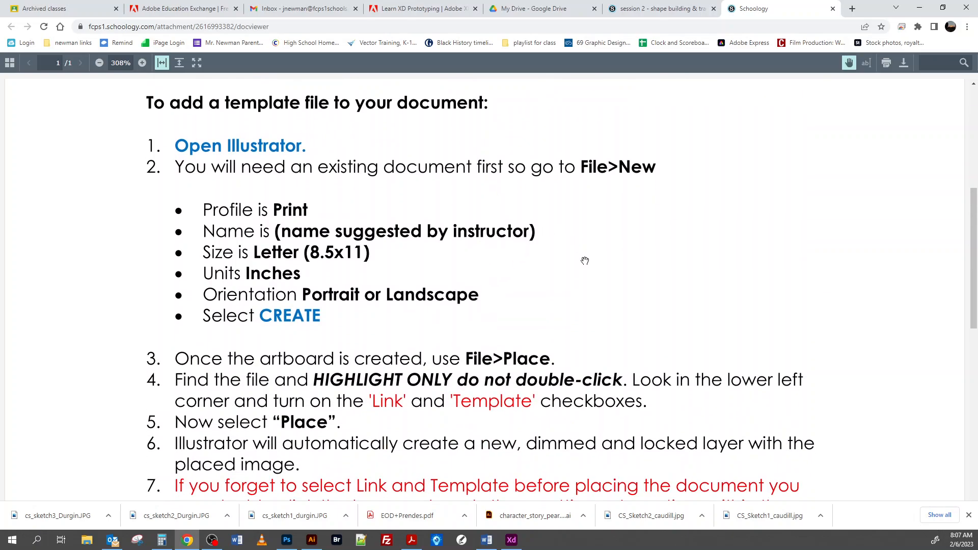
scroll(514, 254, down, 1)
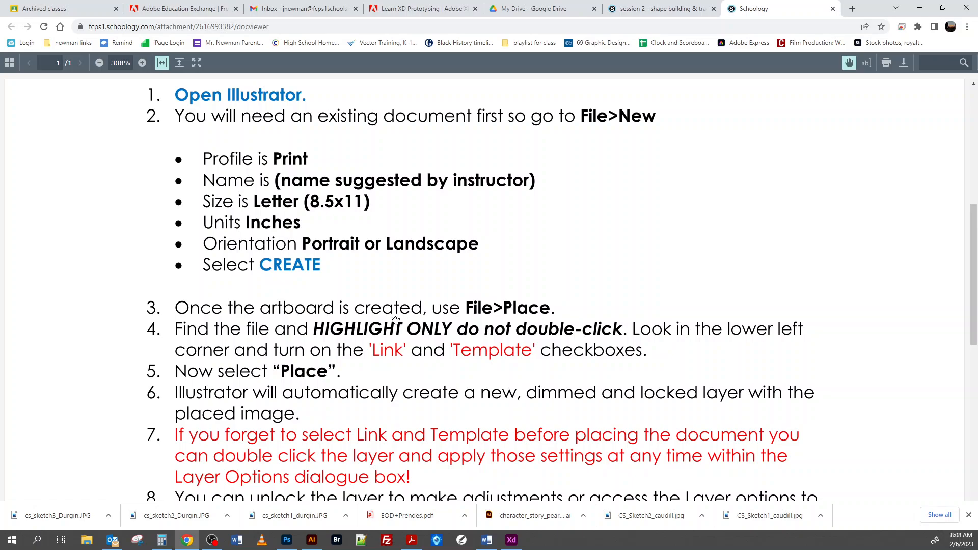
scroll(348, 331, down, 1)
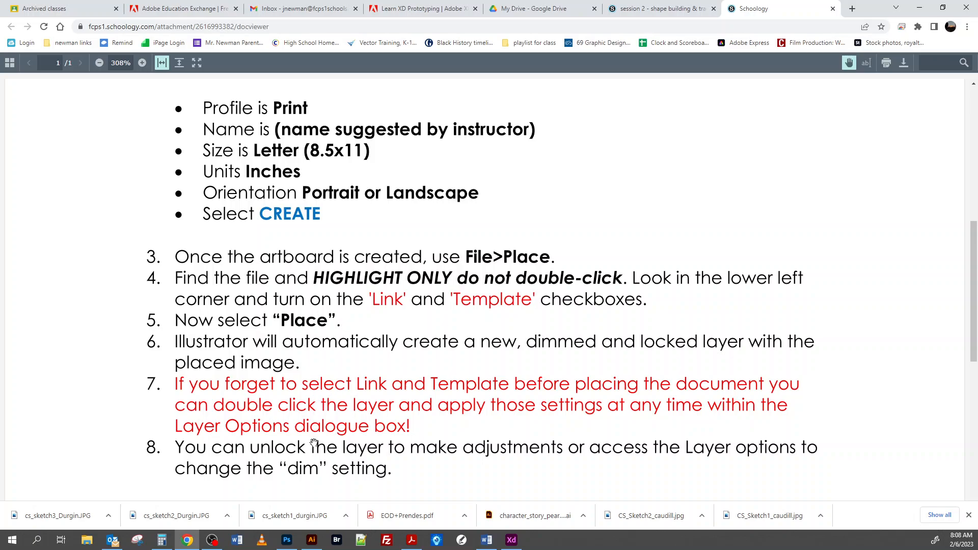
scroll(271, 216, up, 5)
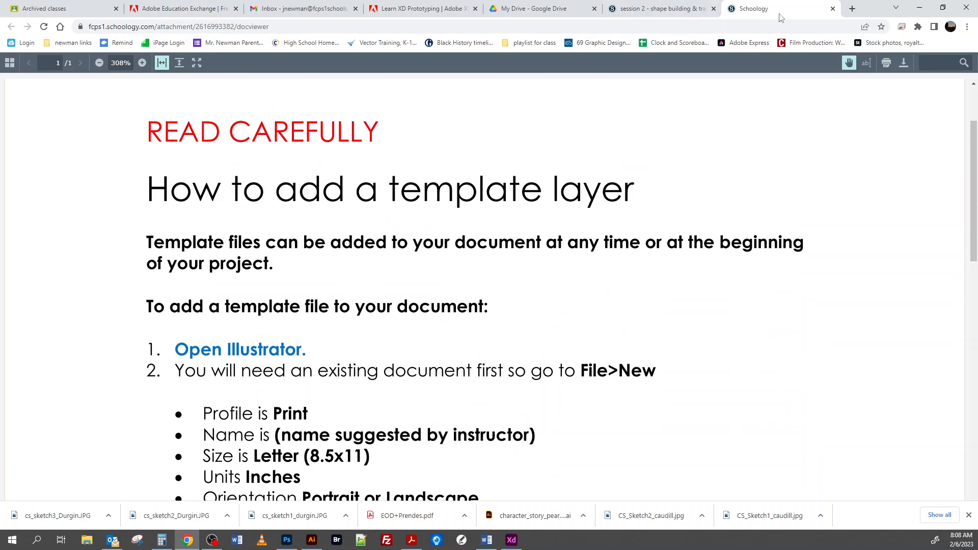
click(832, 9)
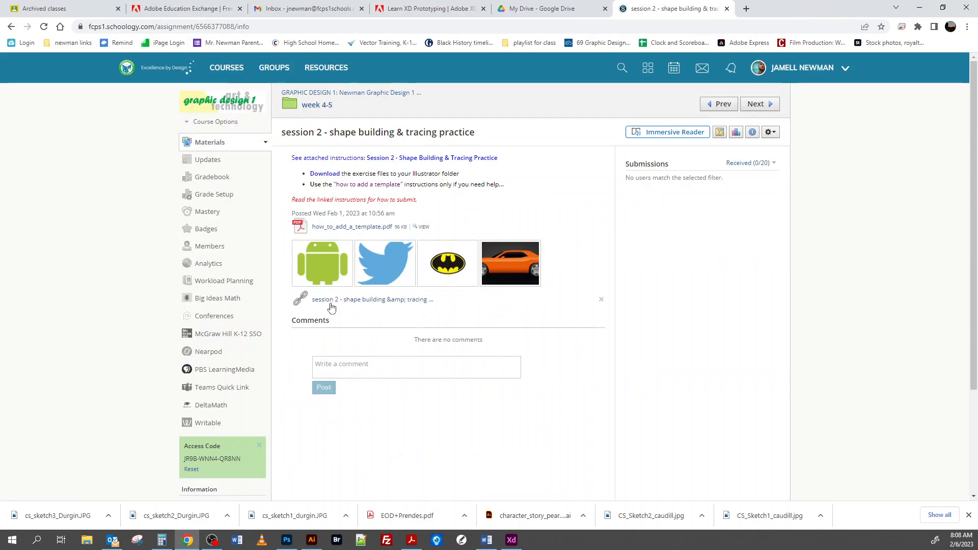
Step: Open the linked session 2 instructions document and check it against the exercise images on the assignment page
click(368, 300)
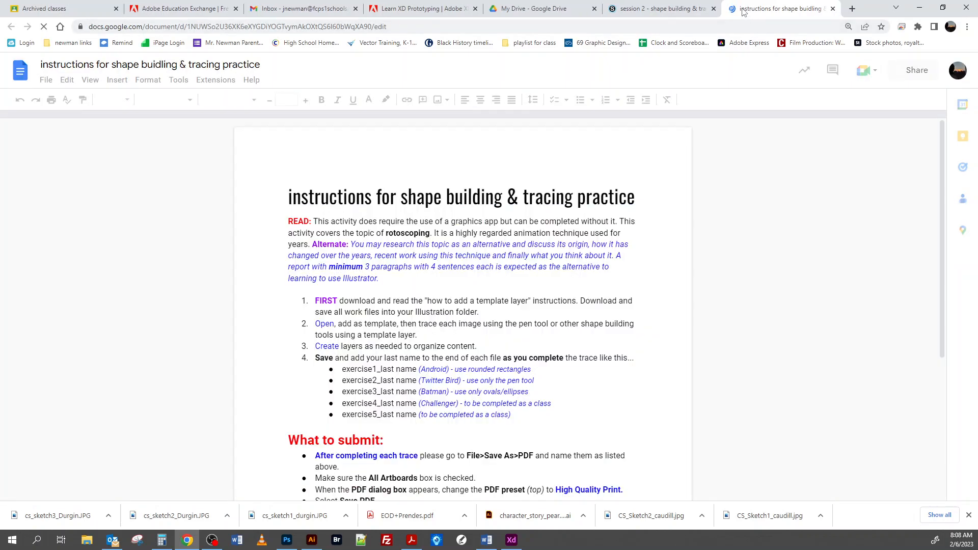
scroll(429, 218, down, 2)
scroll(530, 207, up, 2)
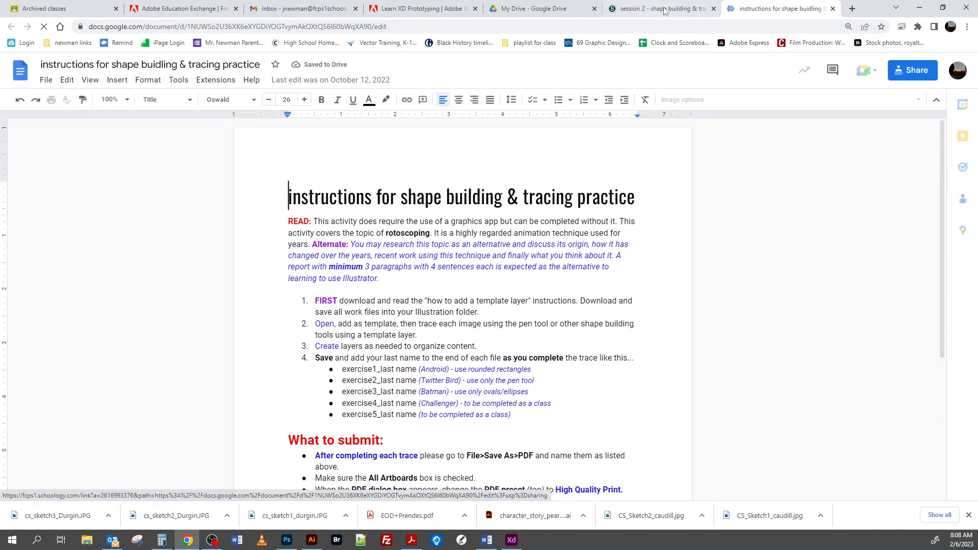
click(656, 9)
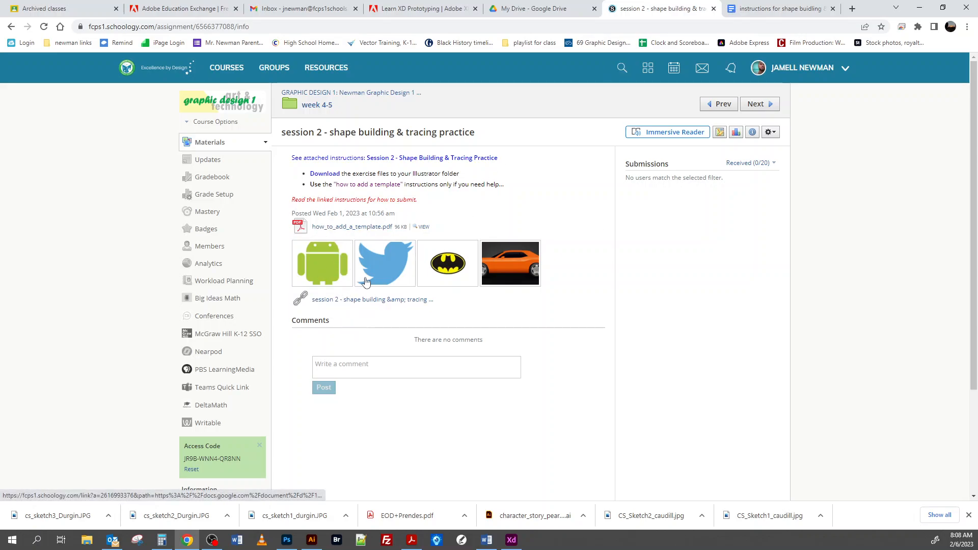
click(769, 9)
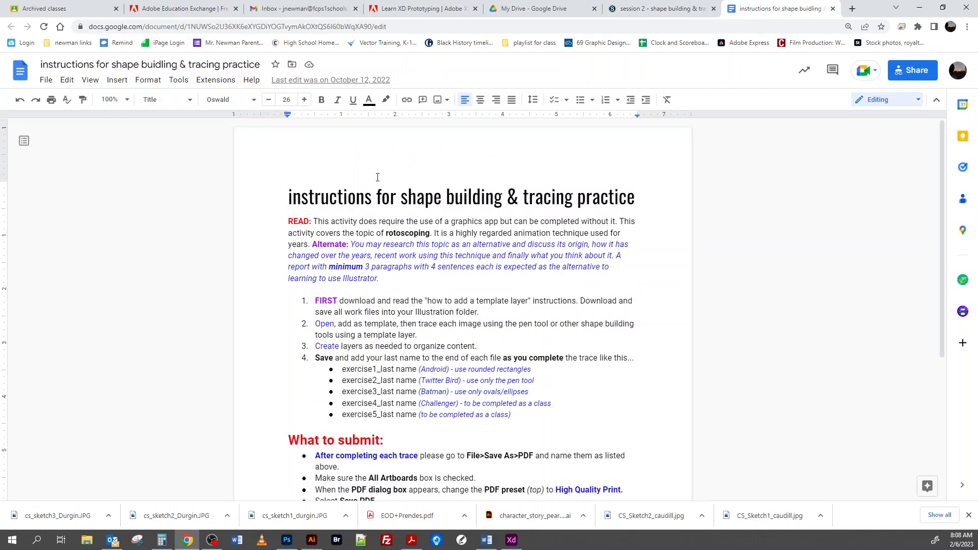
Step: Review the tracing instructions from the rotoscoping introduction to the "What to submit" section and close the document
scroll(410, 277, down, 1)
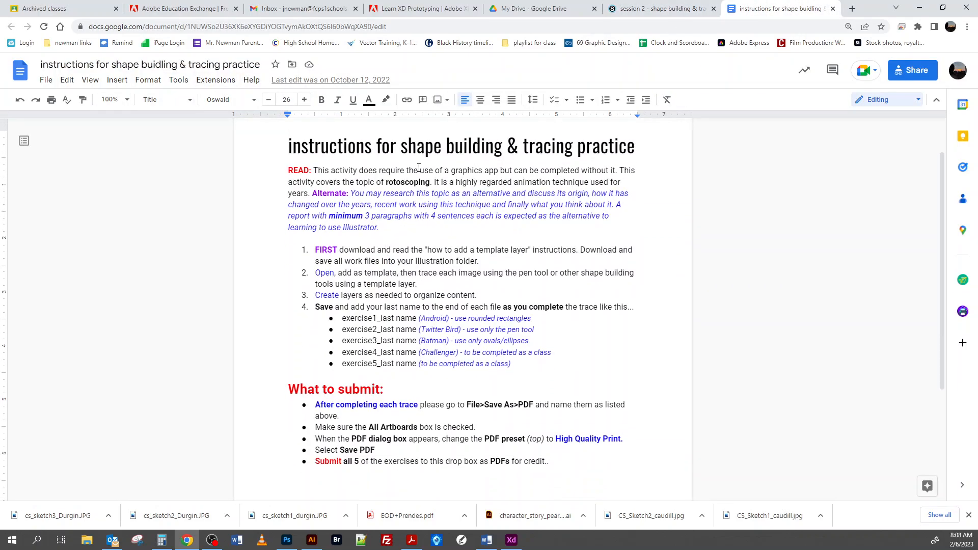
drag(387, 182, 422, 186)
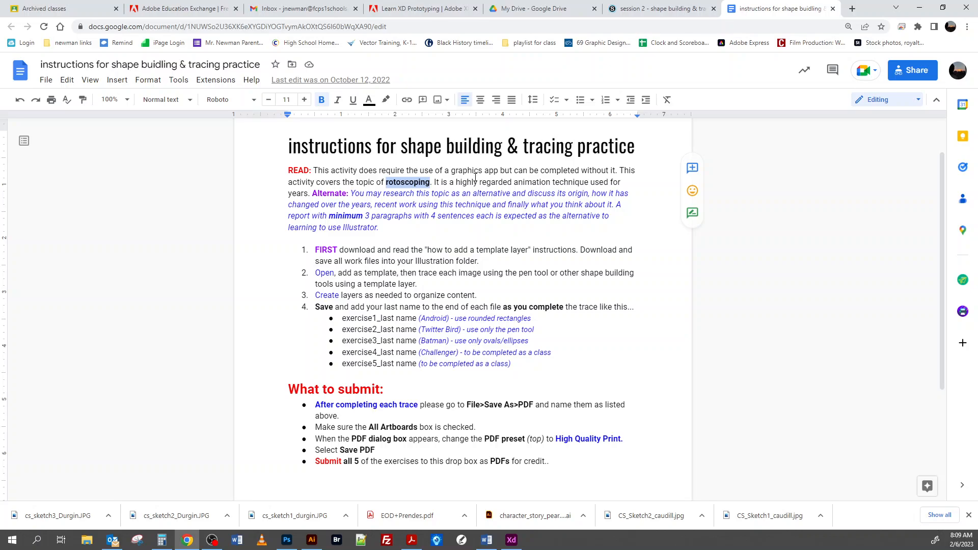
drag(514, 183, 551, 183)
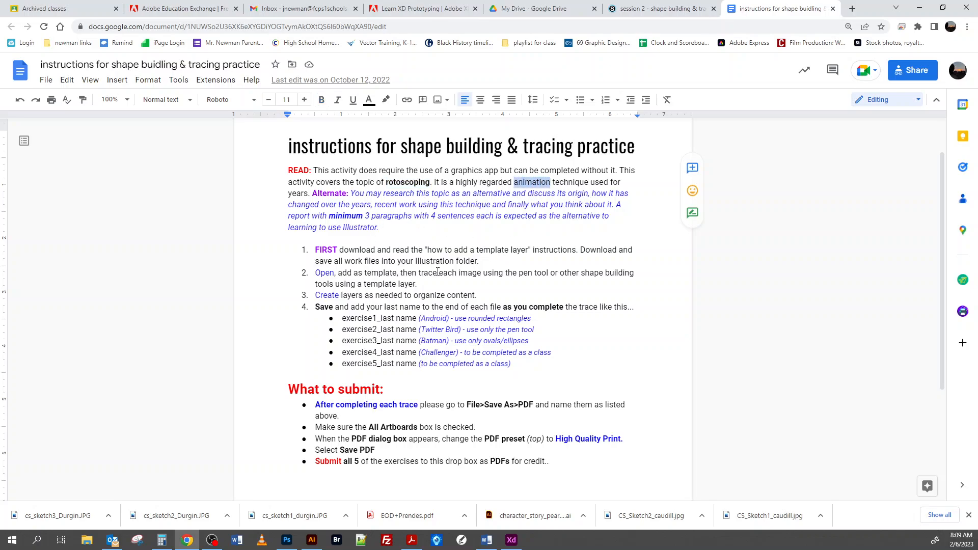
scroll(463, 290, down, 1)
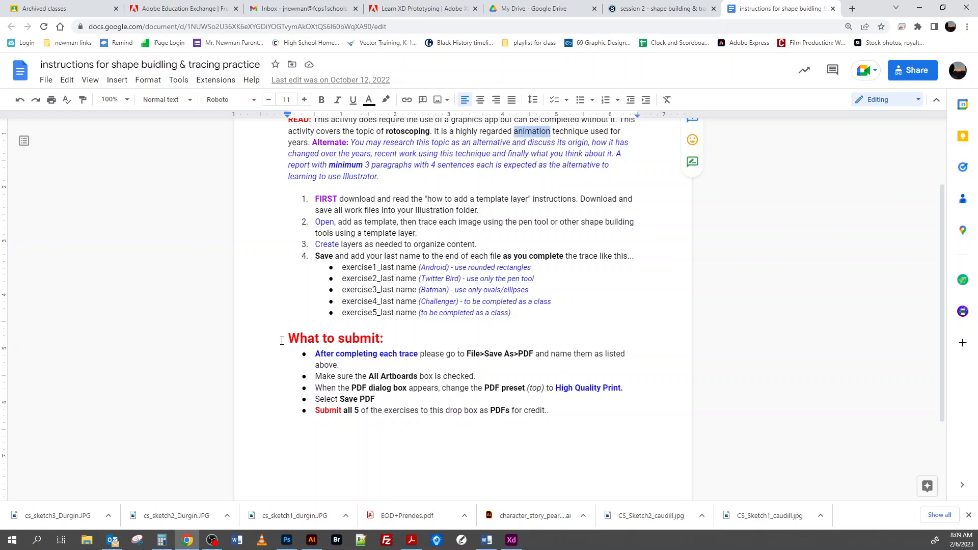
drag(282, 341, 376, 340)
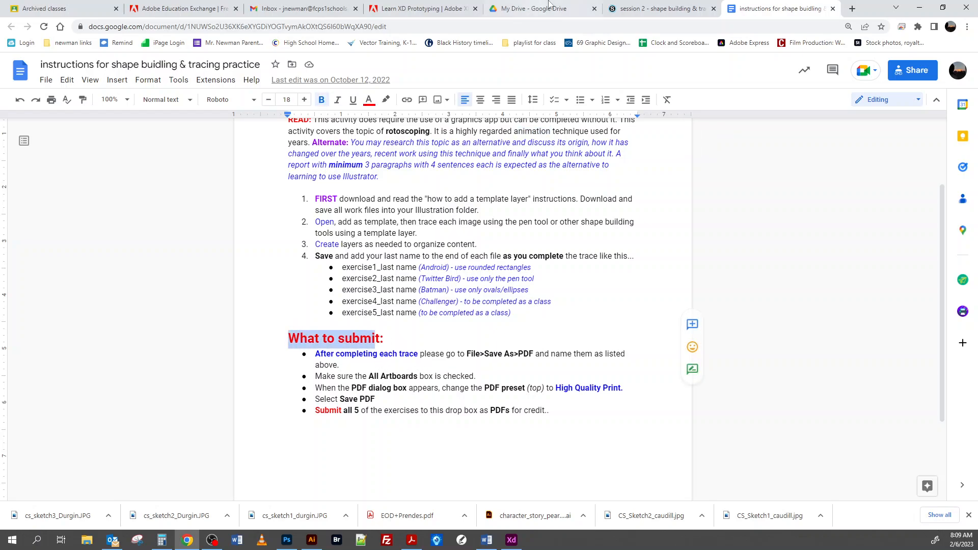
click(833, 9)
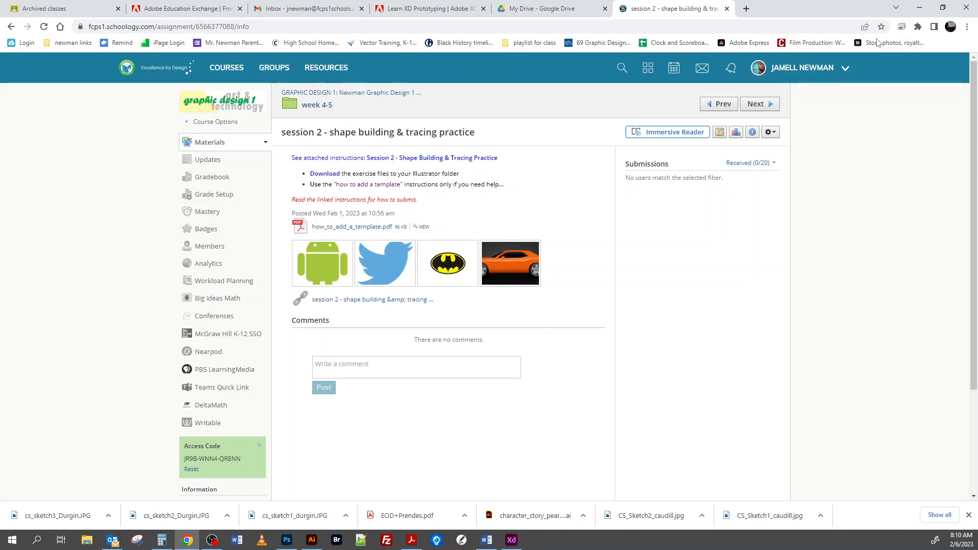
Step: Check the browser's download setting for asking where to save each file, and close the settings
click(967, 26)
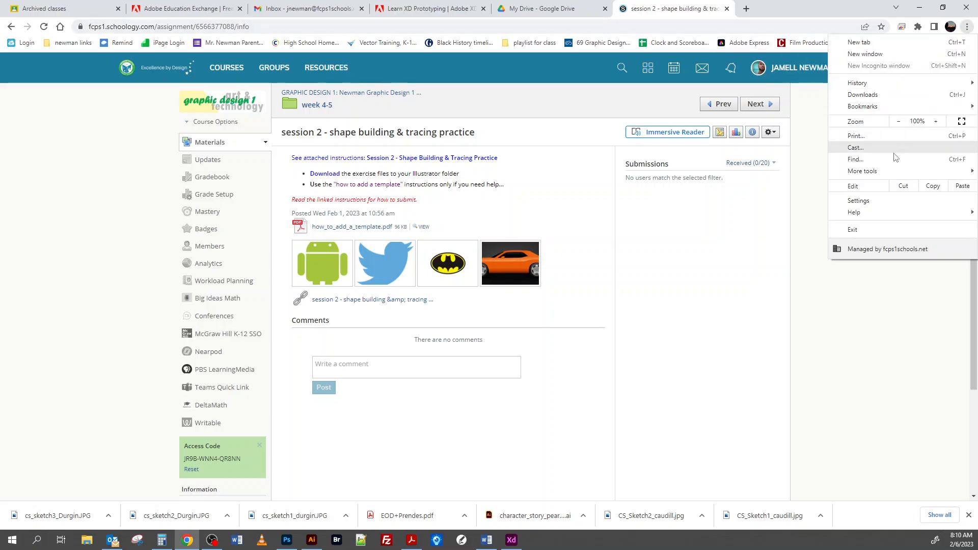
click(858, 201)
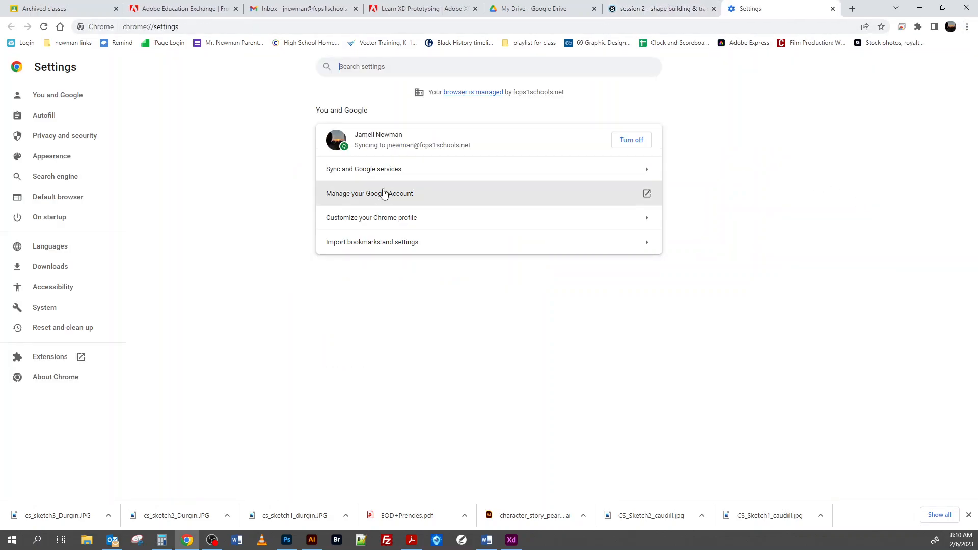
click(50, 267)
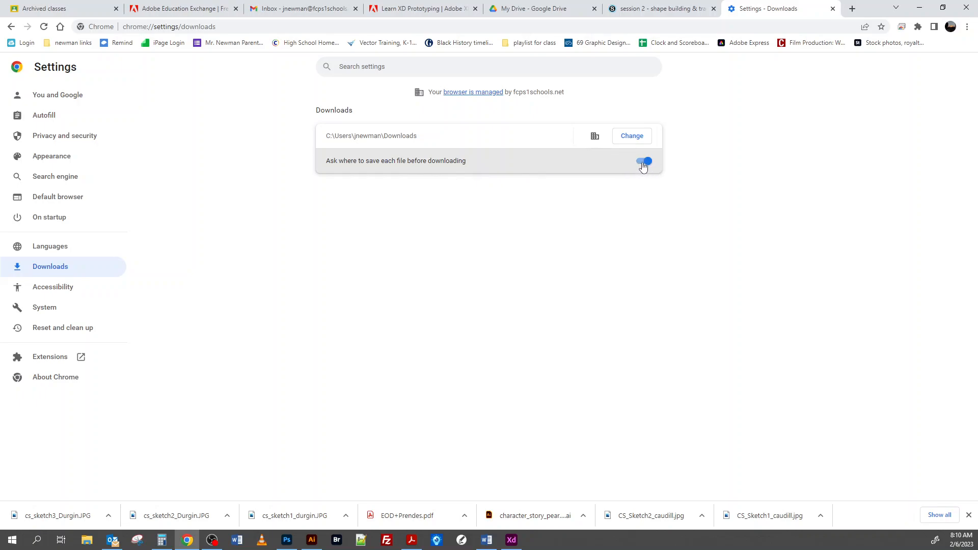
click(832, 8)
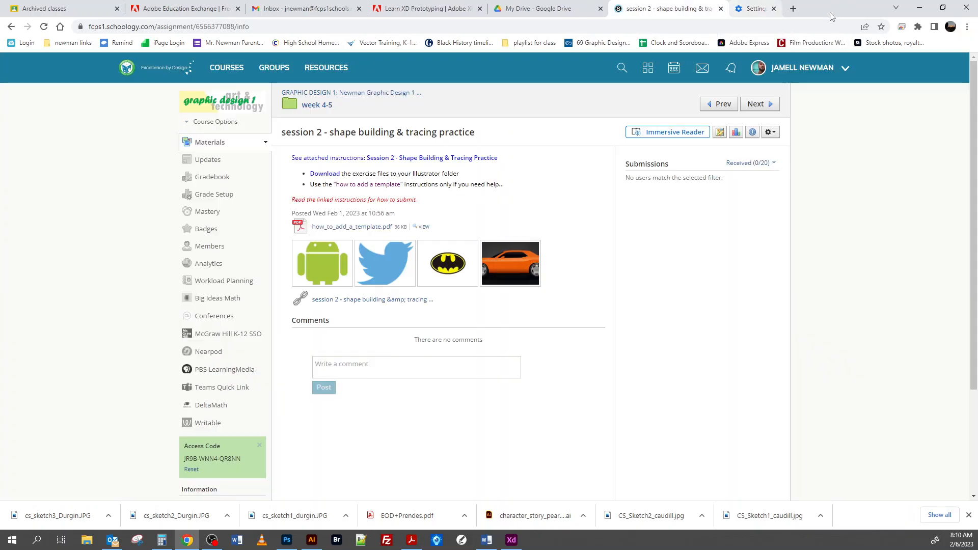
Step: View the Android exercise image enlarged, check its save and download options, and close the preview
click(321, 269)
scroll(436, 299, down, 3)
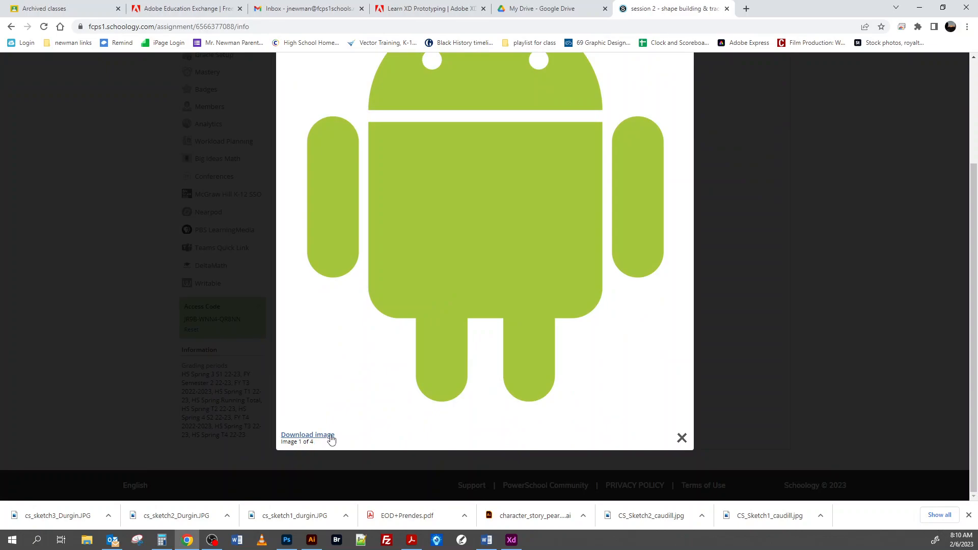
right_click(490, 207)
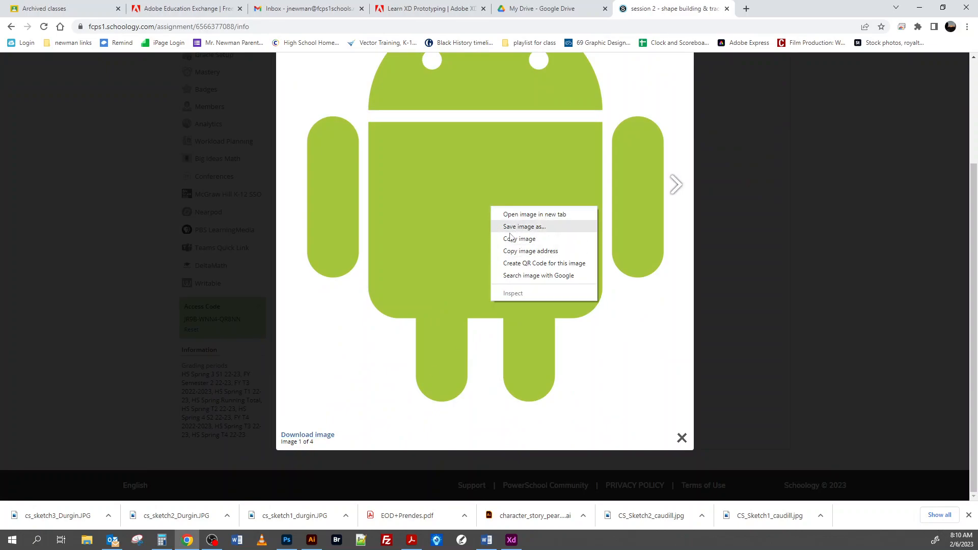
click(355, 402)
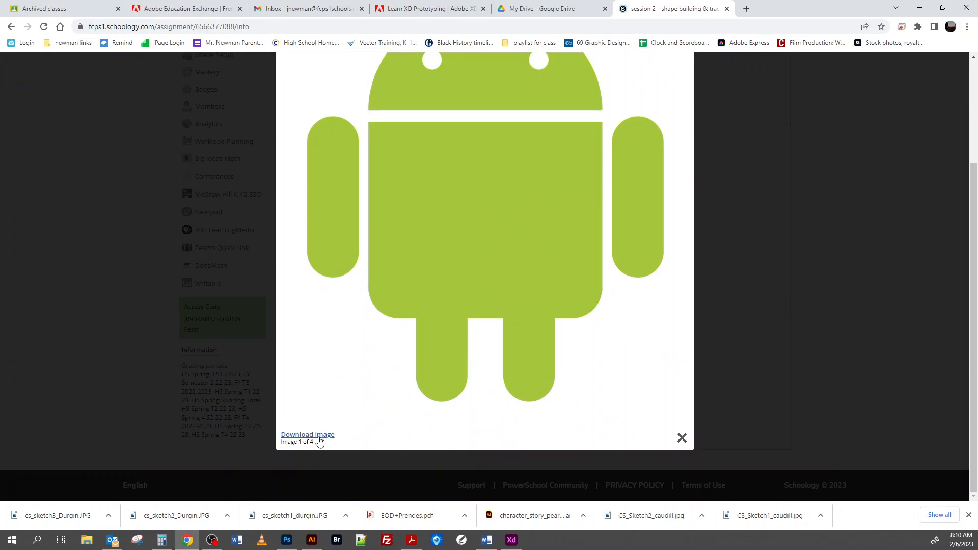
click(683, 438)
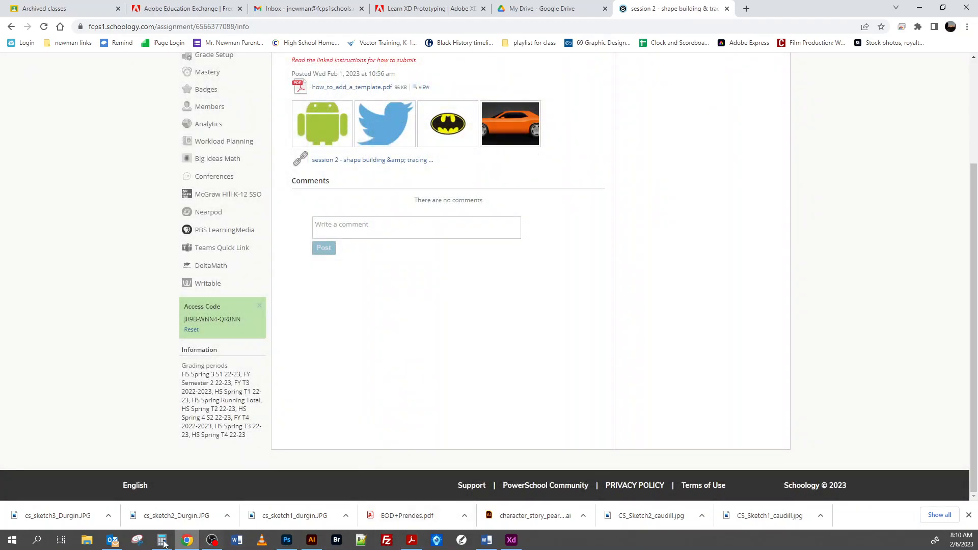
Step: Switch to File Explorer and open the illustration folder inside the gd1 class folder on the desktop
click(87, 541)
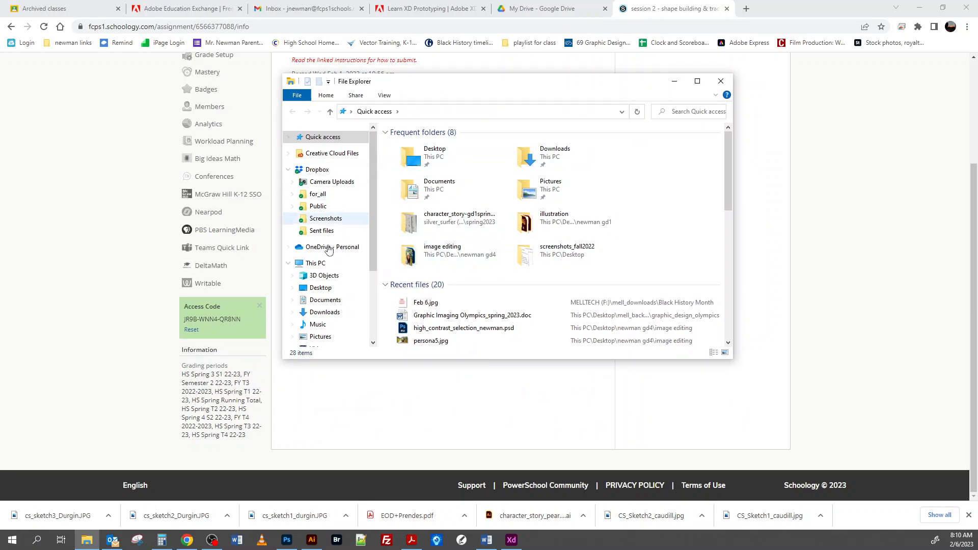
scroll(322, 268, down, 1)
scroll(322, 269, down, 1)
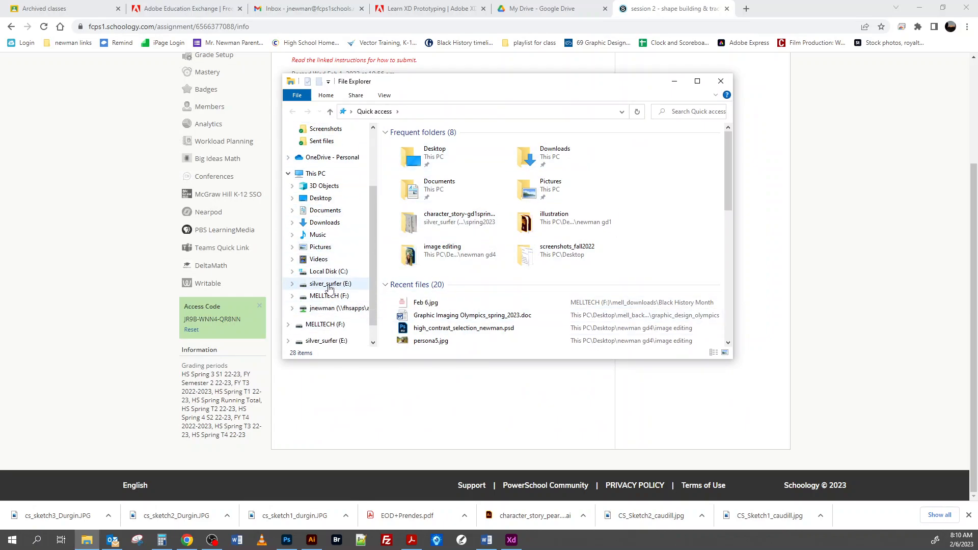
click(318, 199)
double_click(425, 178)
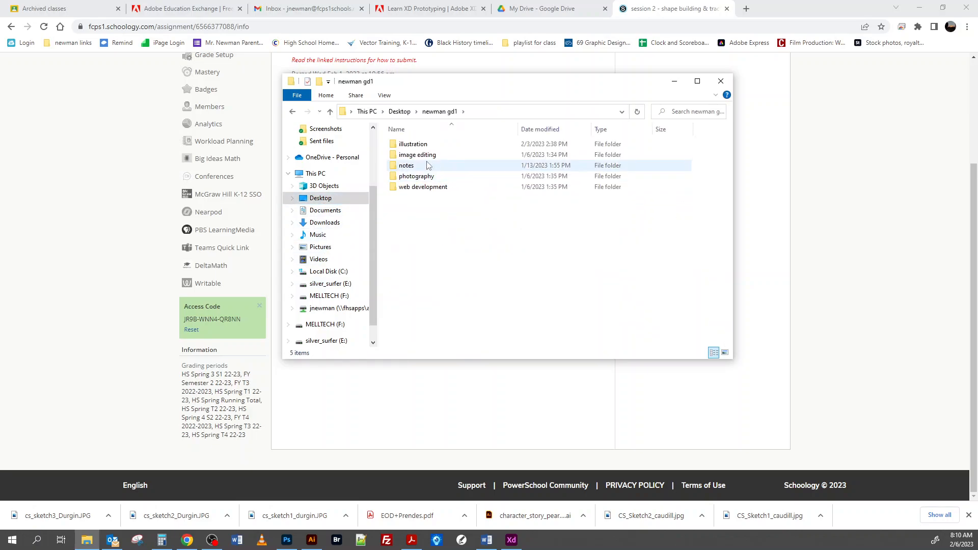
double_click(408, 146)
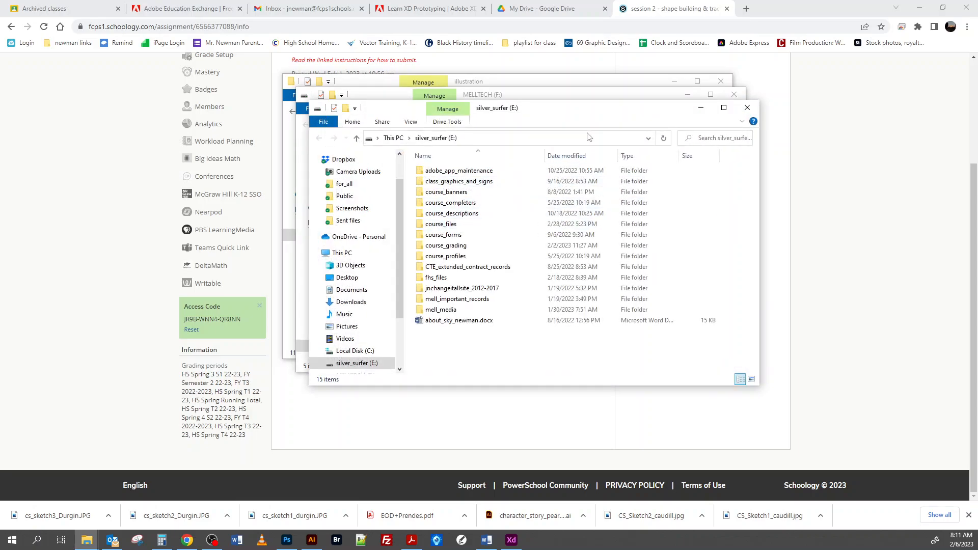
Step: Close the two extra drive windows and minimize the illustration folder window after checking its exercise images
click(747, 108)
click(733, 94)
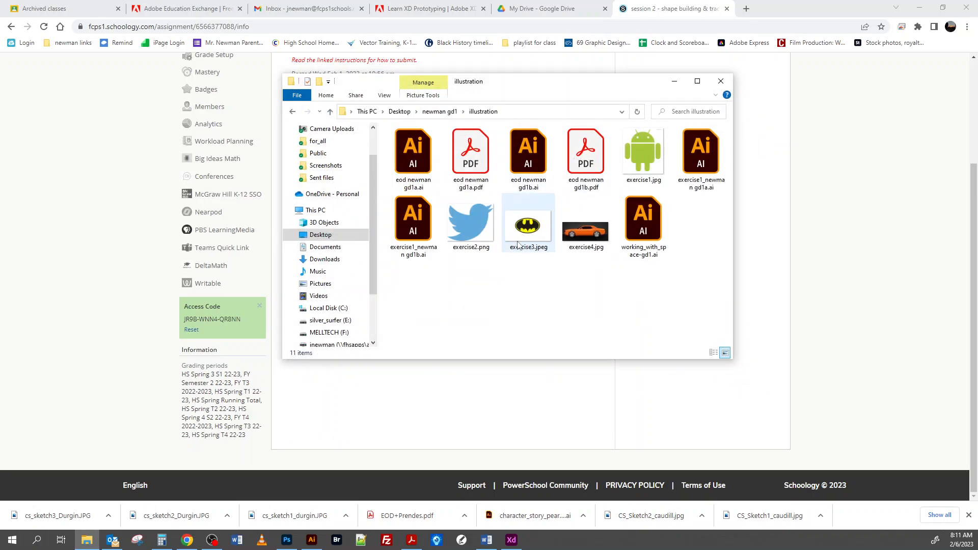
click(596, 245)
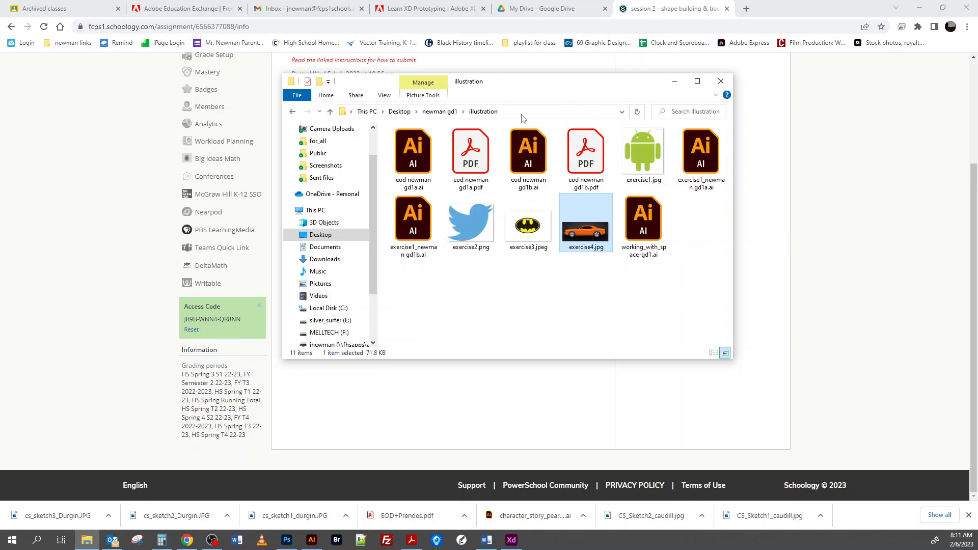
drag(547, 84, 472, 103)
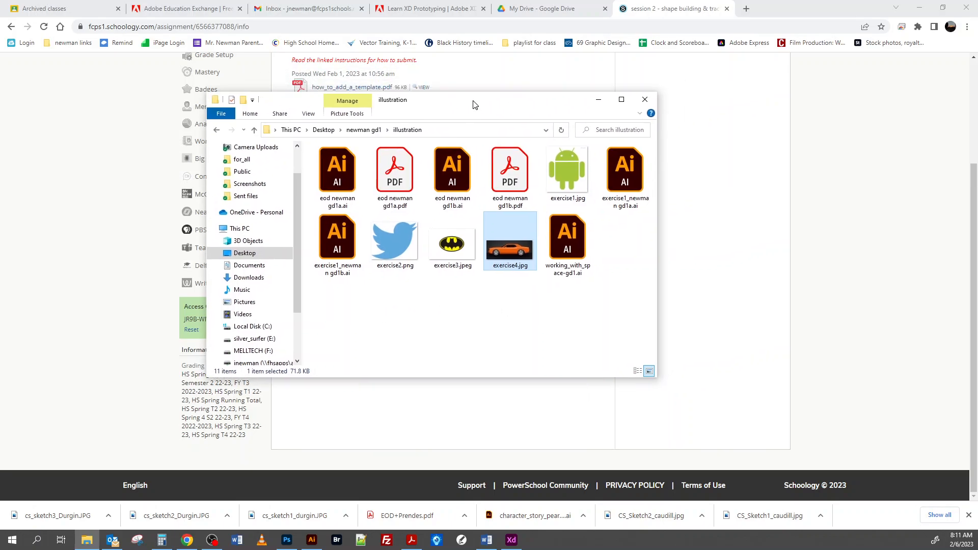
click(598, 100)
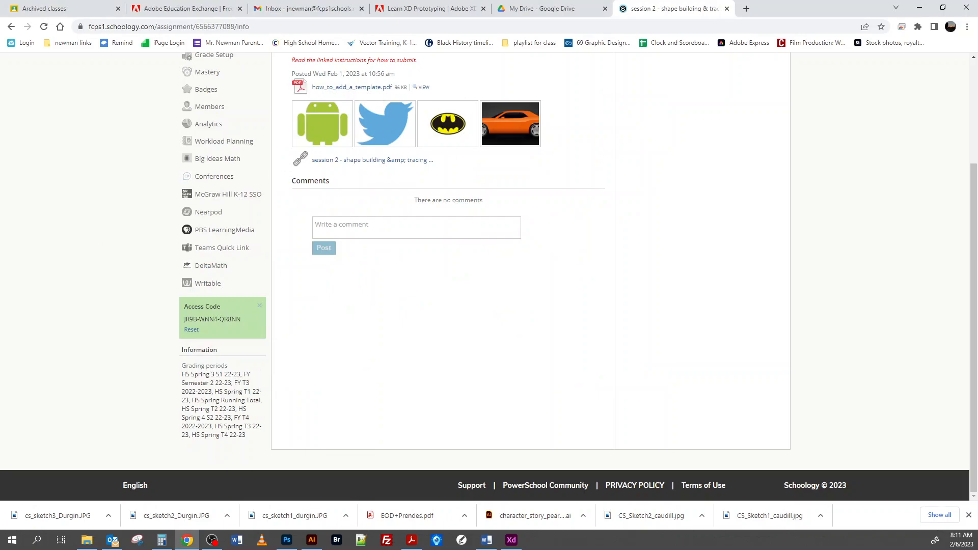
Step: Switch to Illustrator
key(alt+Tab)
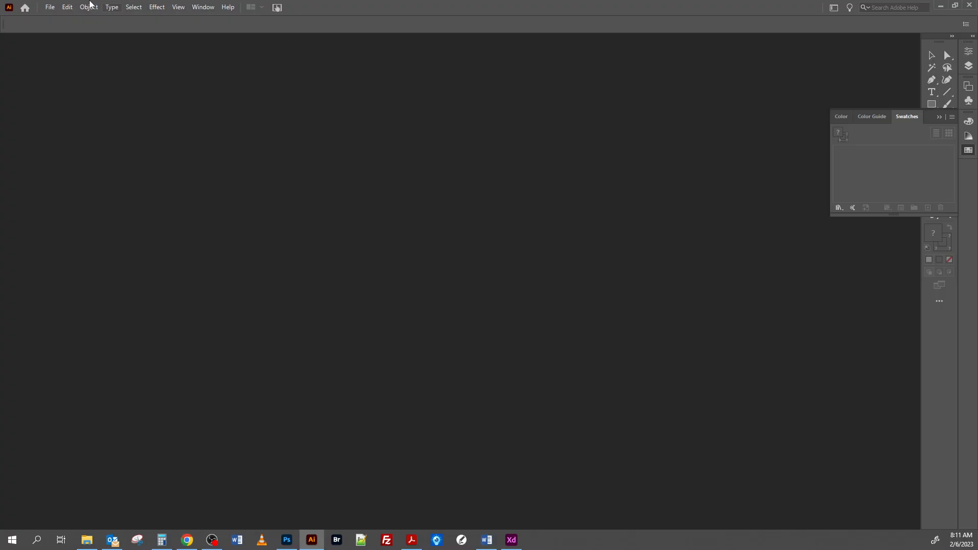
click(50, 8)
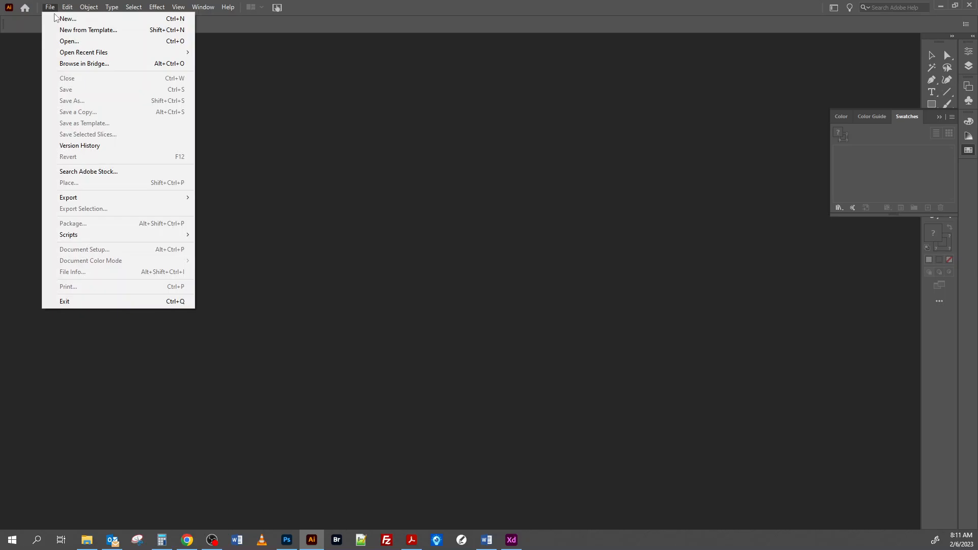
click(74, 44)
drag(149, 7, 316, 76)
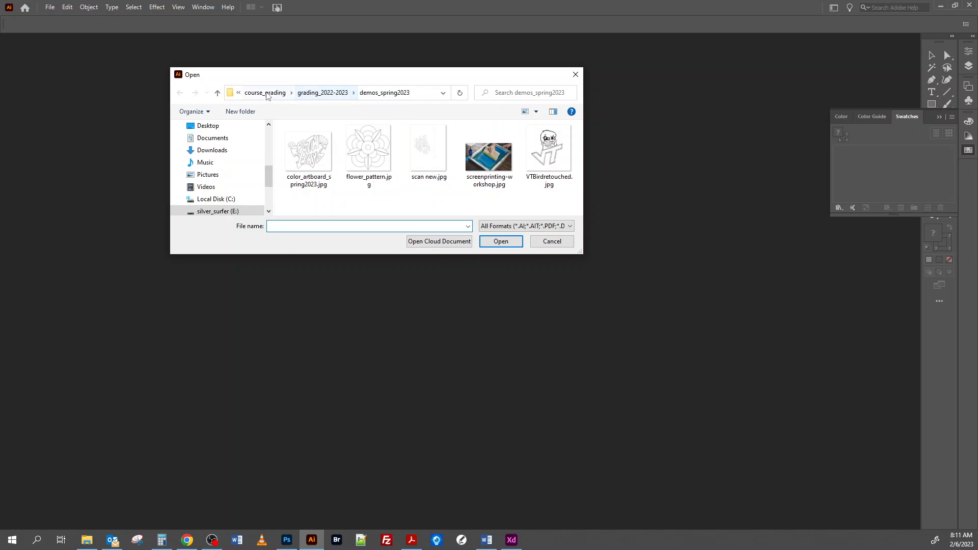
click(207, 125)
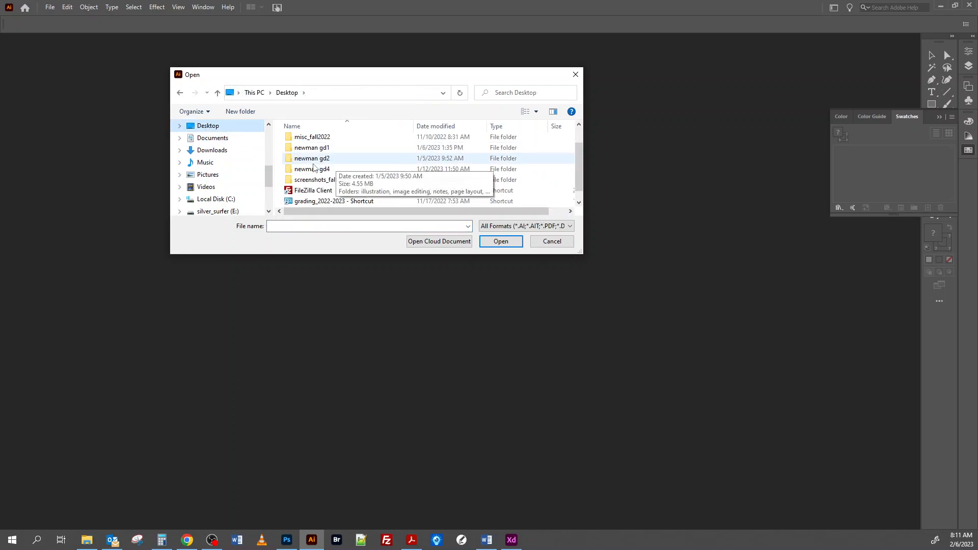
double_click(318, 148)
double_click(331, 139)
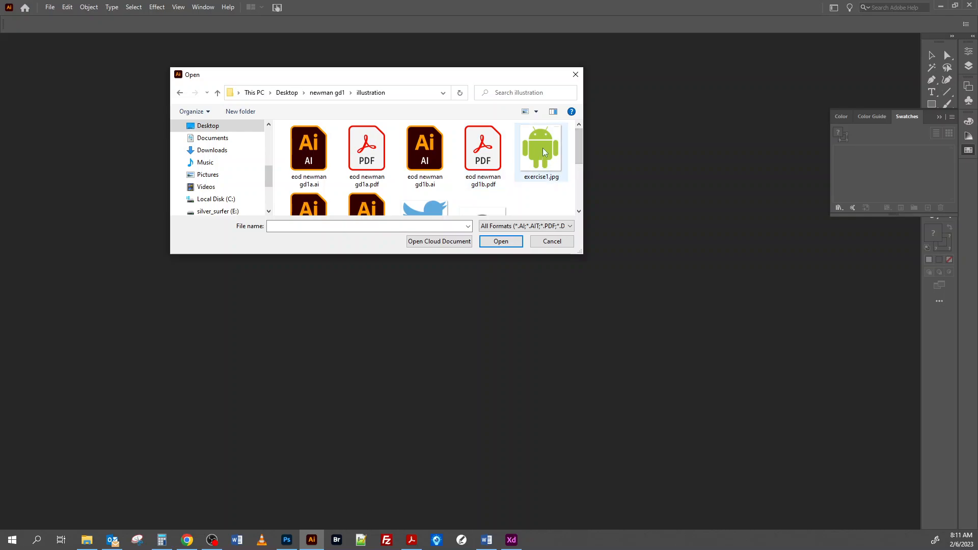
click(550, 243)
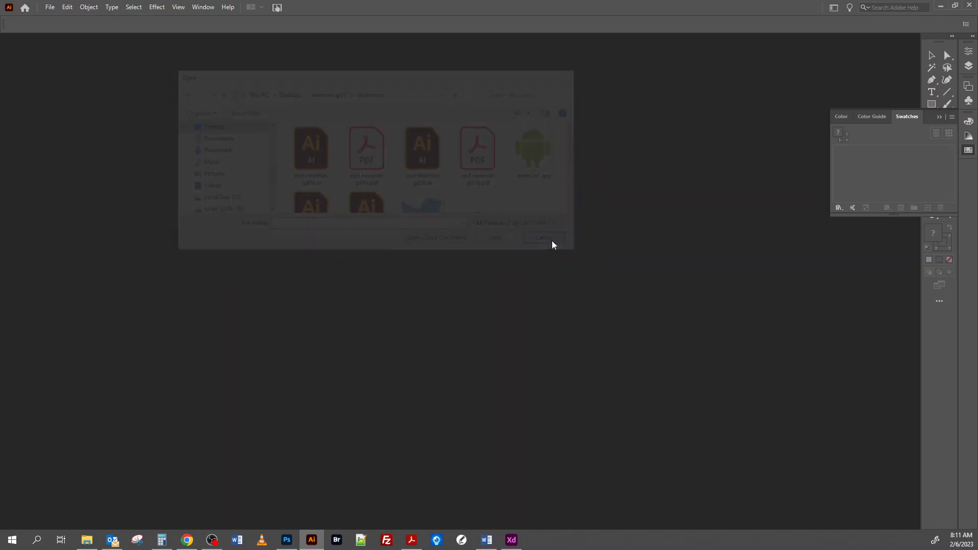
Step: Start a new document from the 1280 x 1024 preset in the Art & Illustration category
click(49, 8)
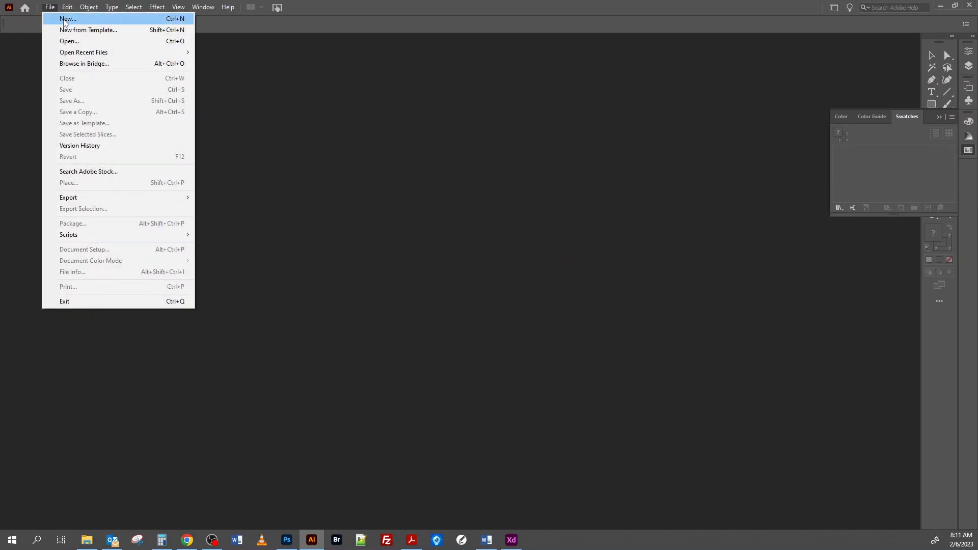
click(65, 20)
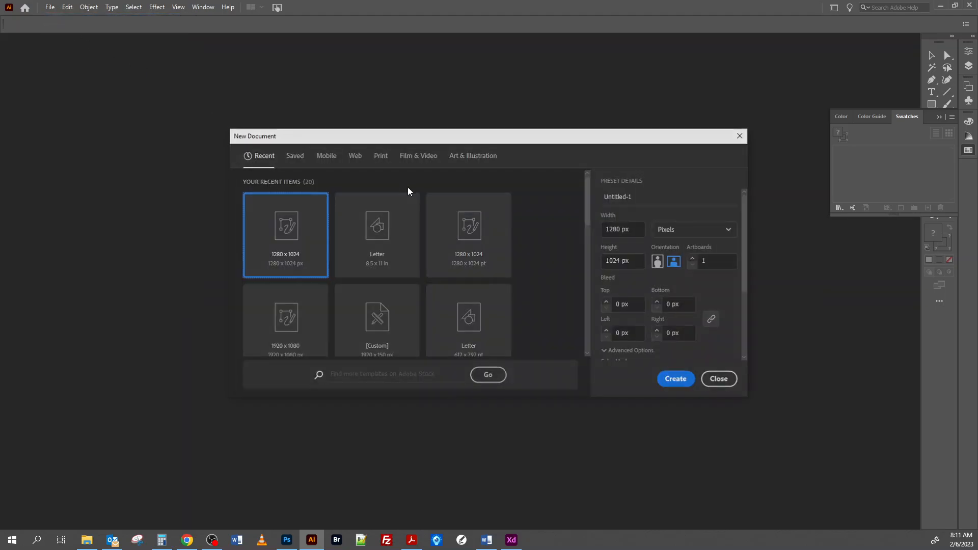
drag(404, 140, 373, 110)
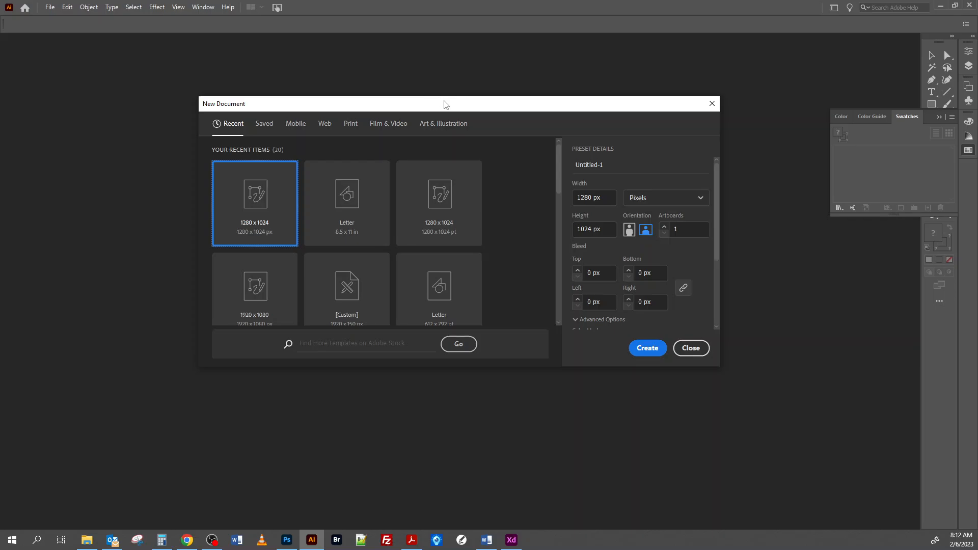
drag(466, 109, 476, 112)
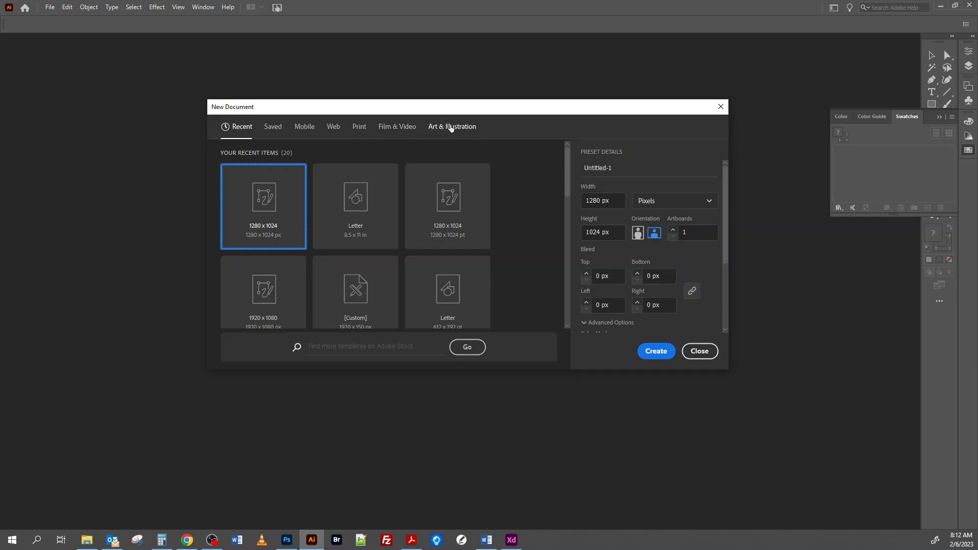
click(451, 128)
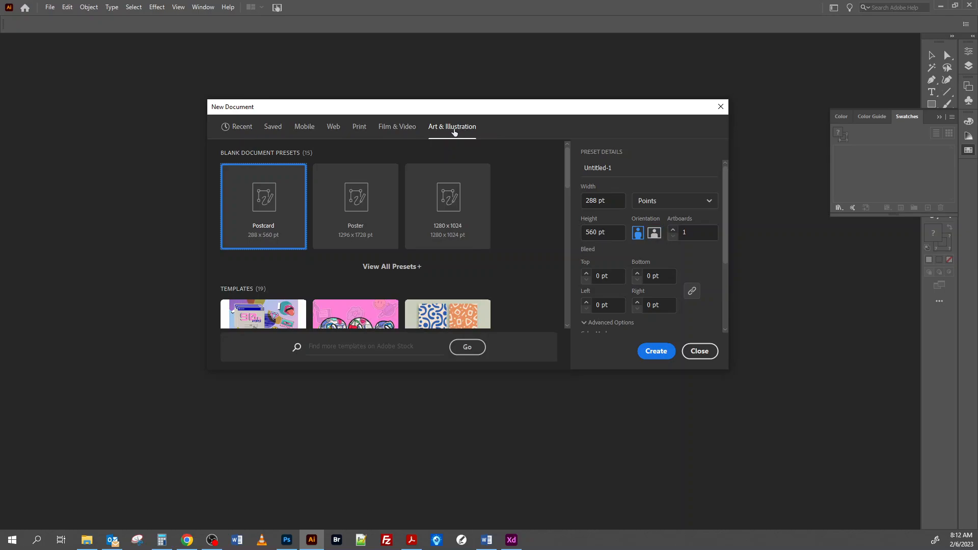
click(443, 197)
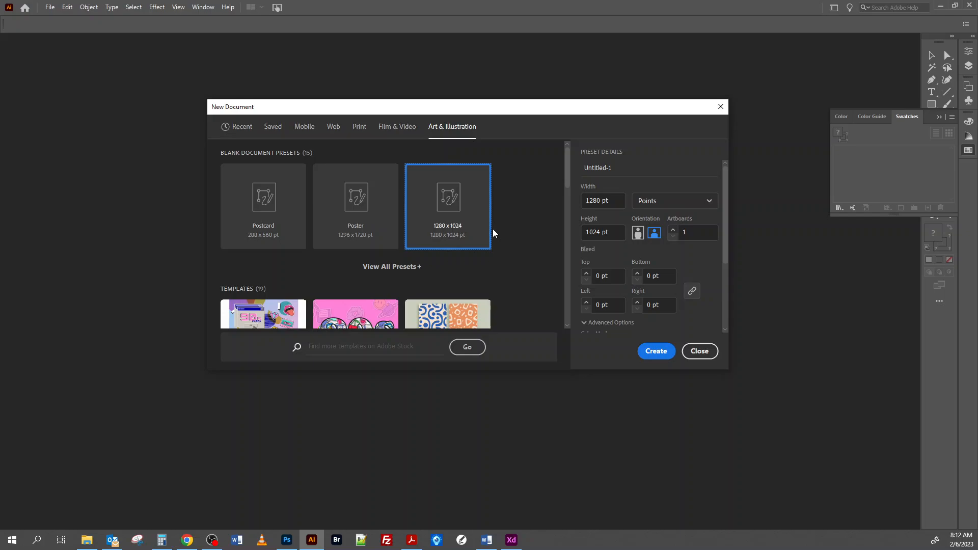
Step: Name the new document exercise1_ followed by the author's last name
click(614, 168)
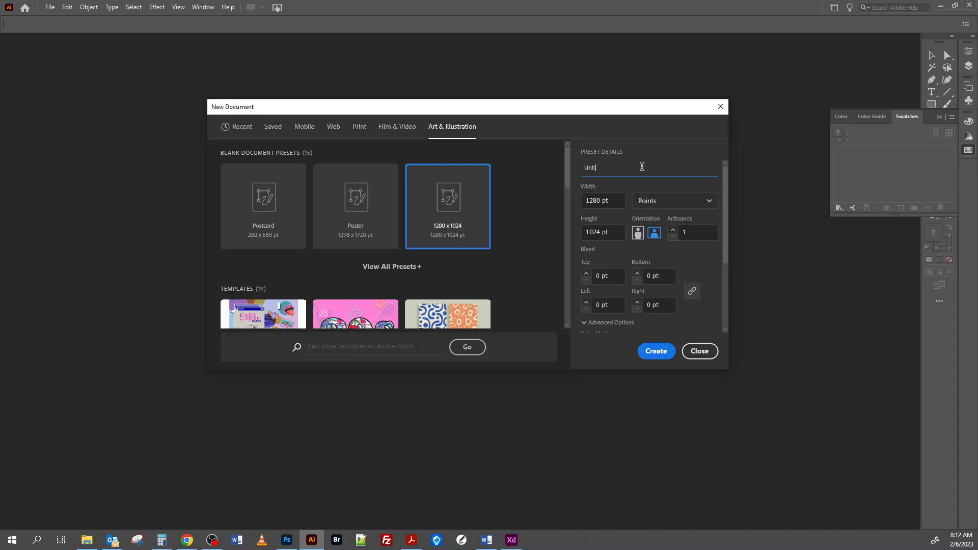
key(BackSpace)
key(BackSpace)
key(BackSpace)
text(exercise1_)
text(newman)
key(BackSpace)
Step: Set the new document's units to pixels and create the document
click(709, 202)
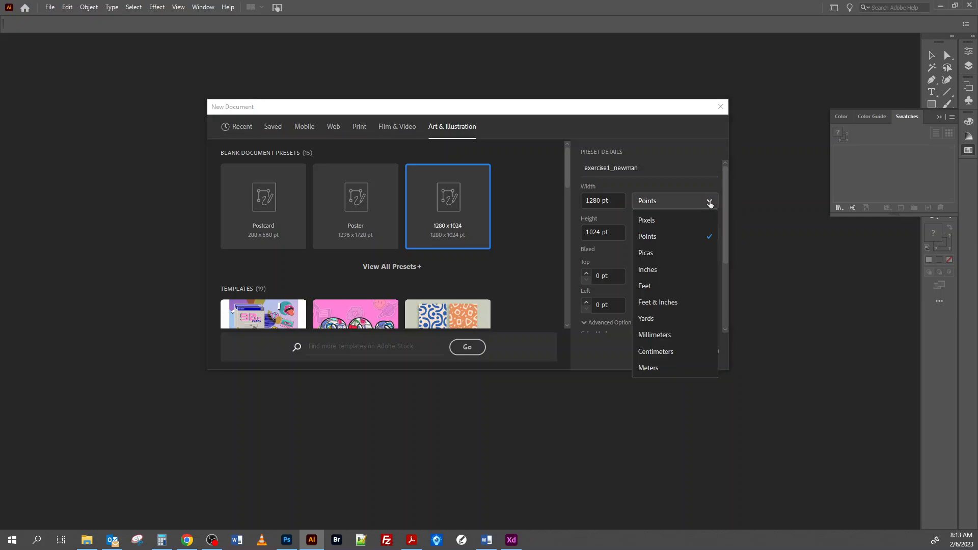
click(650, 222)
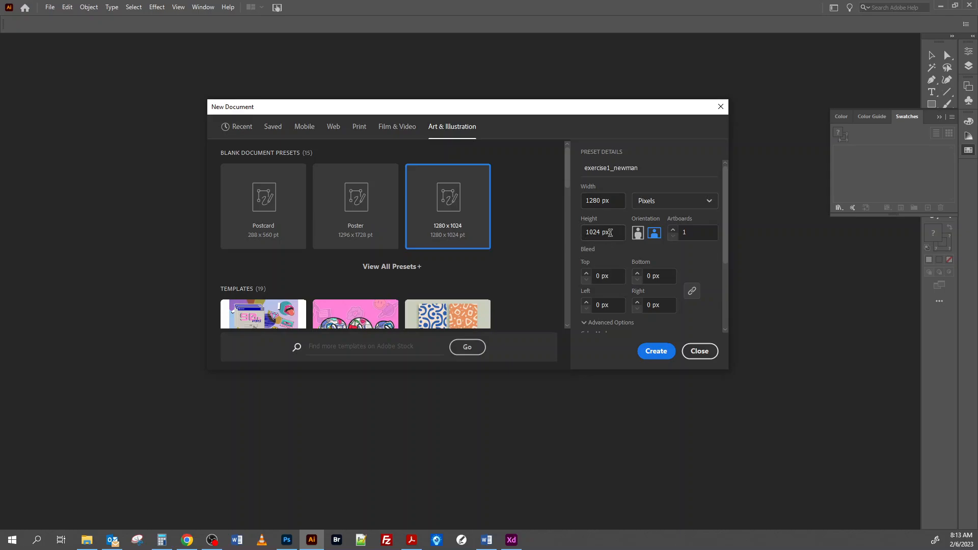
click(663, 353)
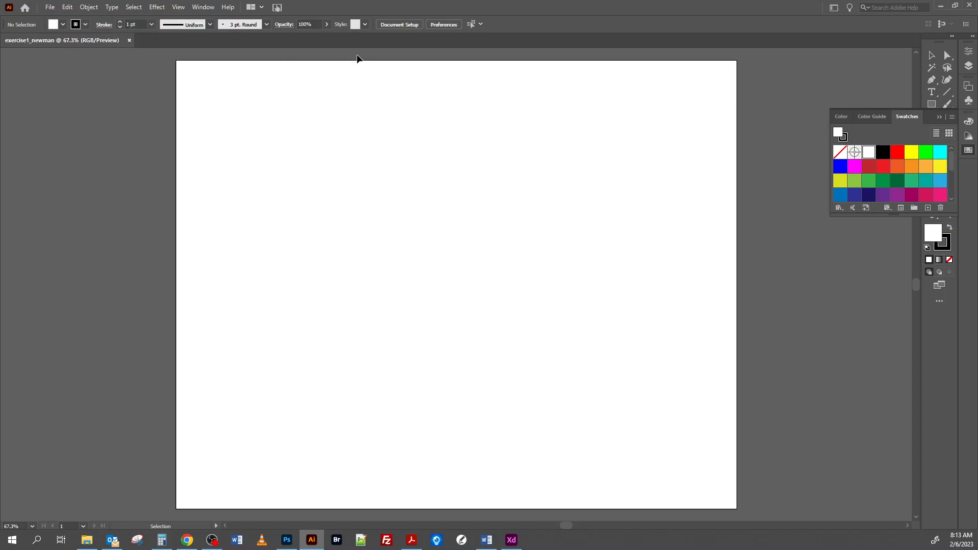
Step: Change the workspace to Essentials Classic and reset it to its default layout
click(203, 8)
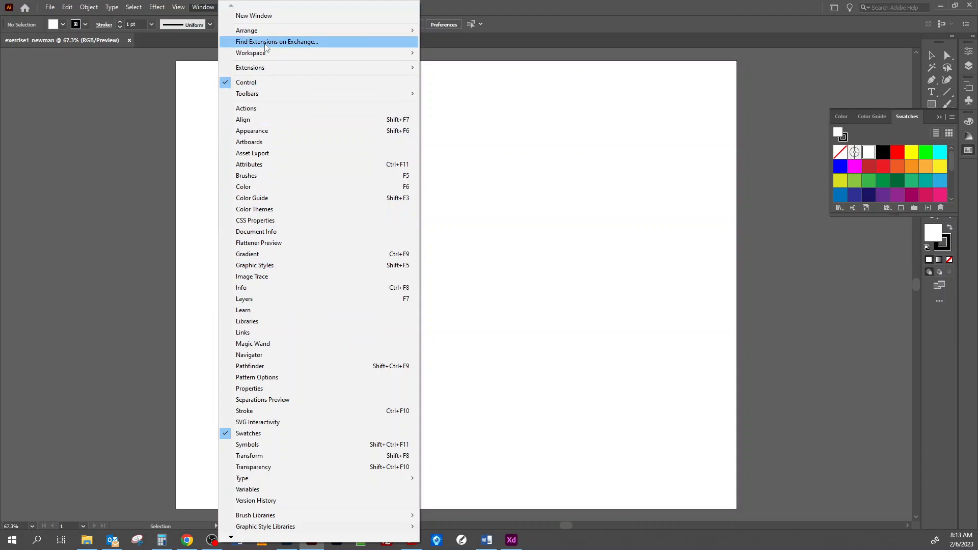
mouse_move(270, 53)
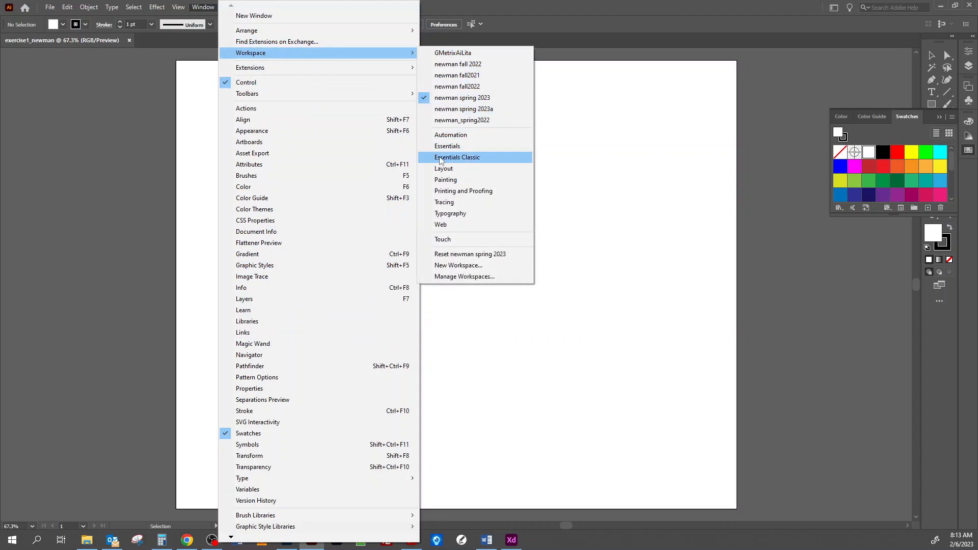
click(435, 160)
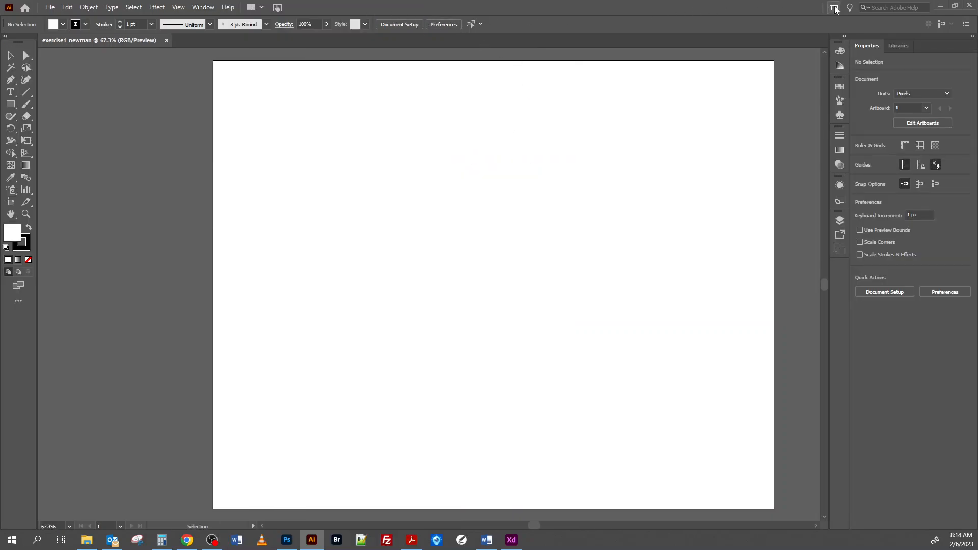
click(204, 8)
mouse_move(243, 54)
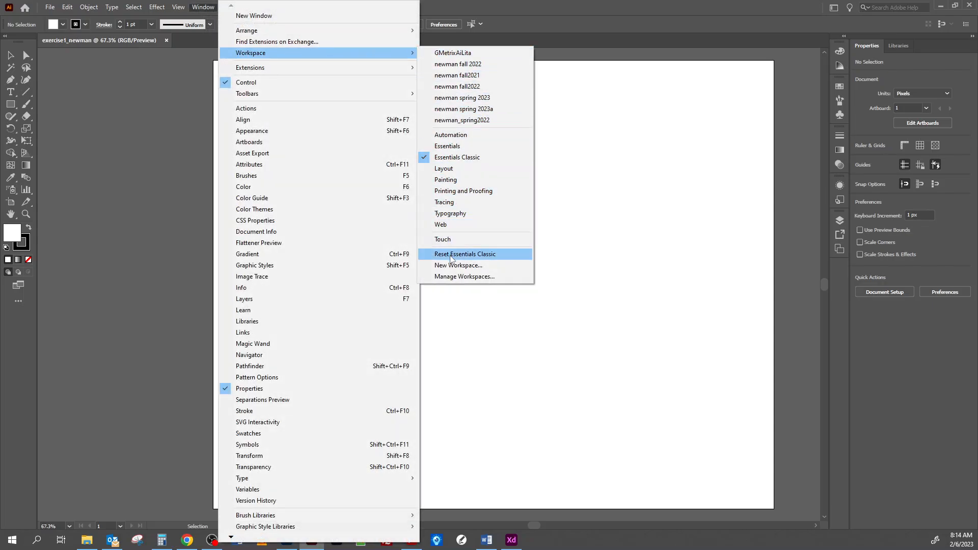
click(451, 254)
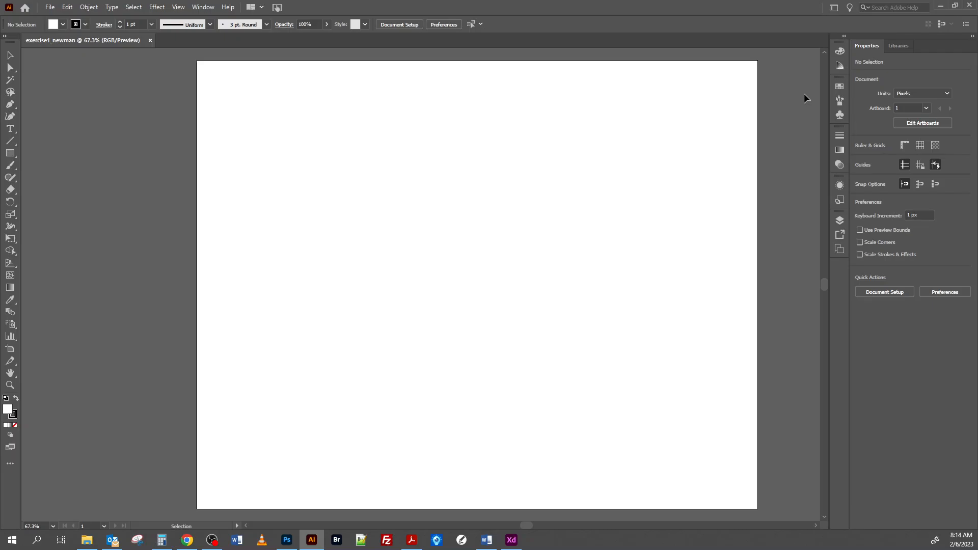
Step: Place exercise1.jpg from the illustration folder inside the desktop's gd1 class folder as a linked template
click(51, 8)
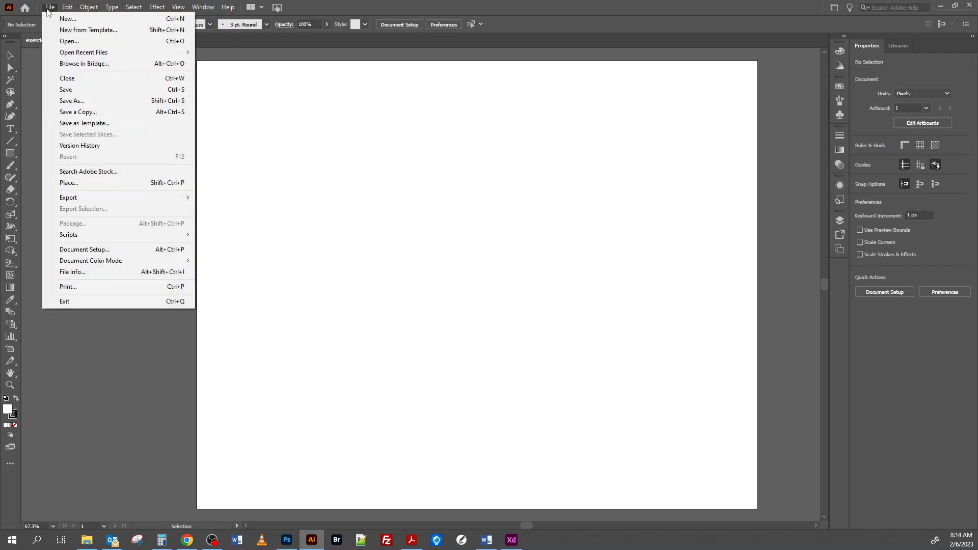
click(69, 183)
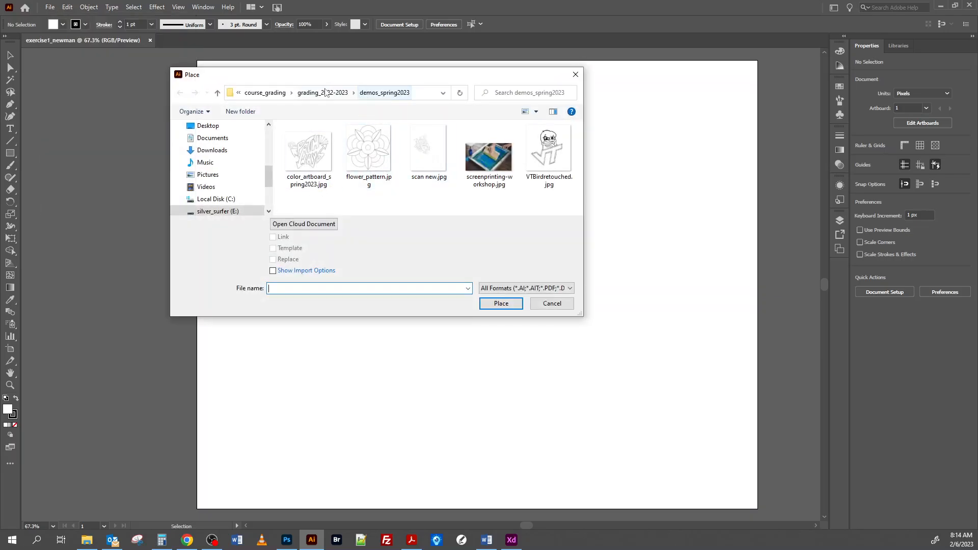
click(202, 126)
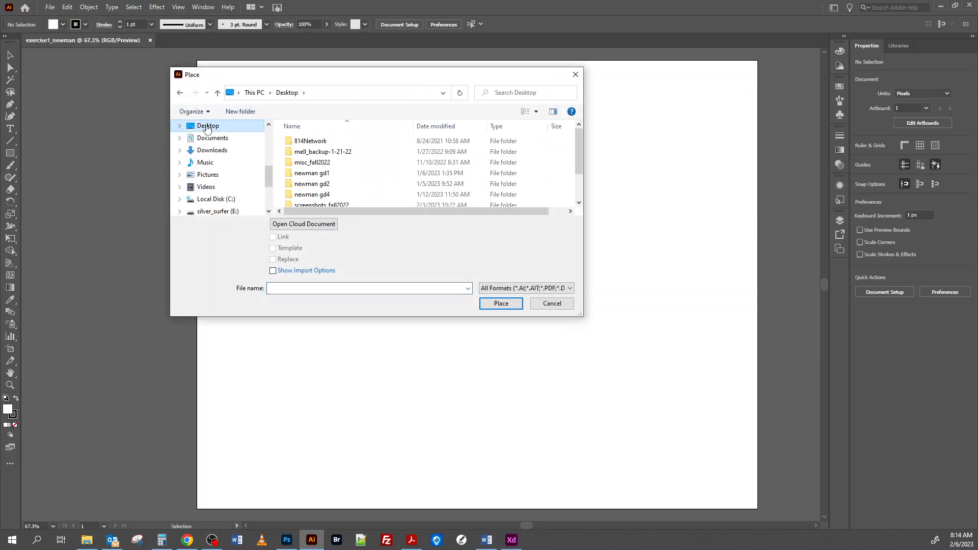
double_click(313, 173)
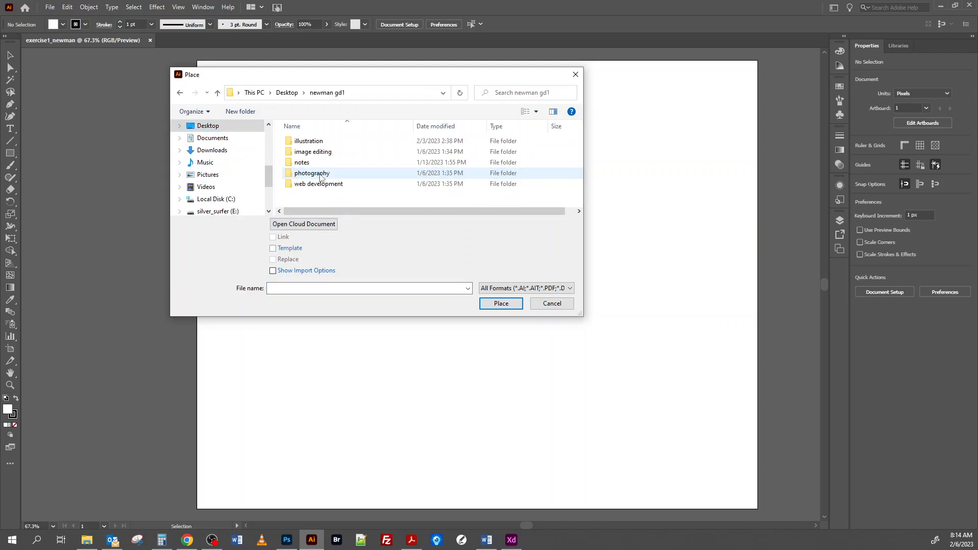
click(316, 145)
double_click(316, 143)
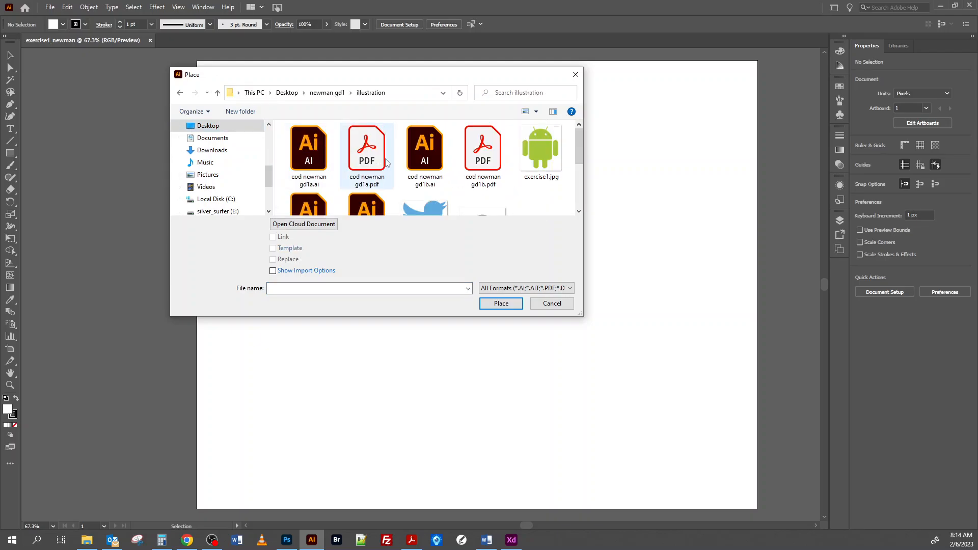
click(541, 162)
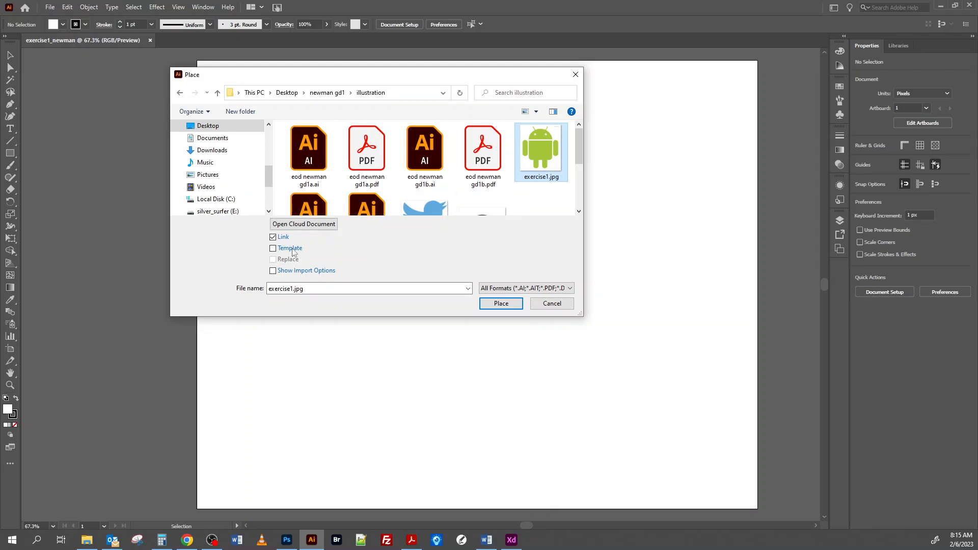
click(275, 249)
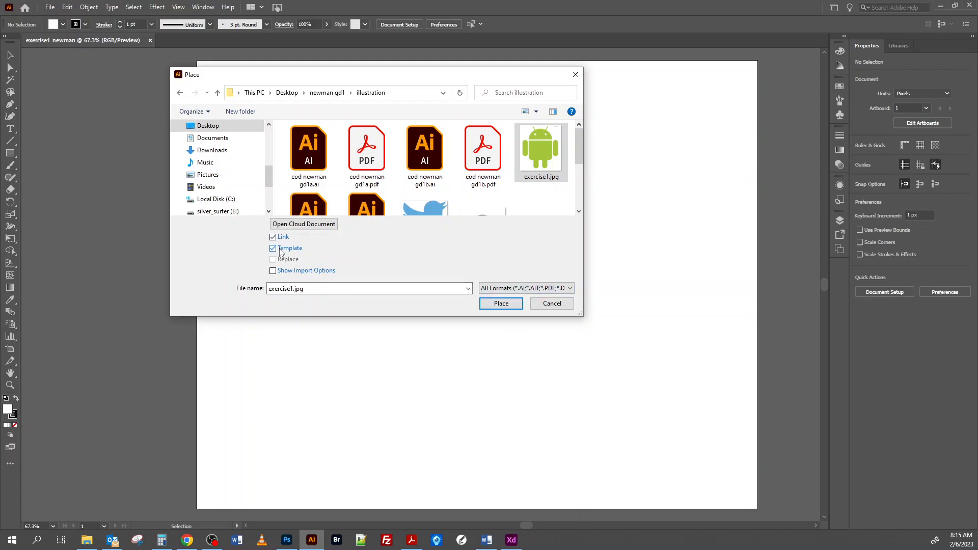
click(501, 304)
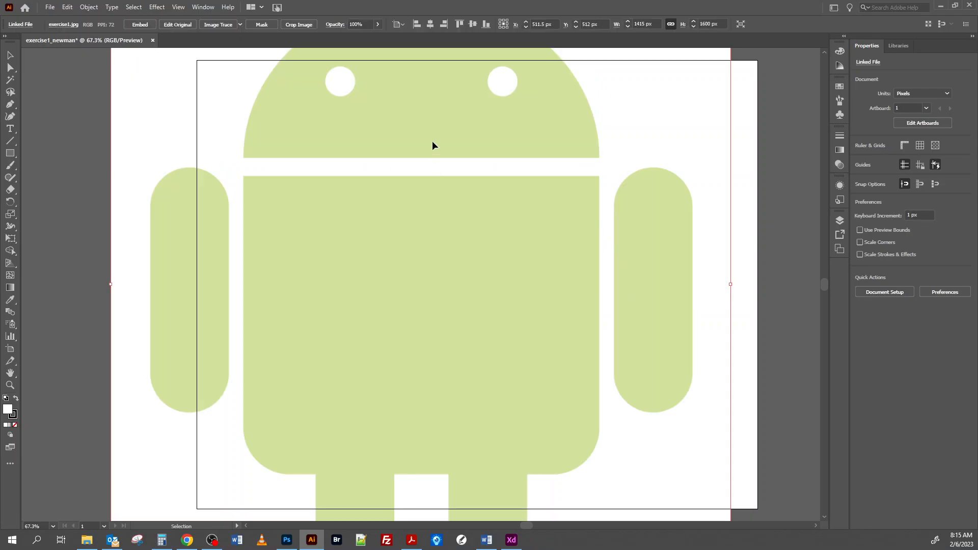
Step: View the whole placed Android image, show the layer list, and widen it enough to read the full template layer name
key(ctrl+minus)
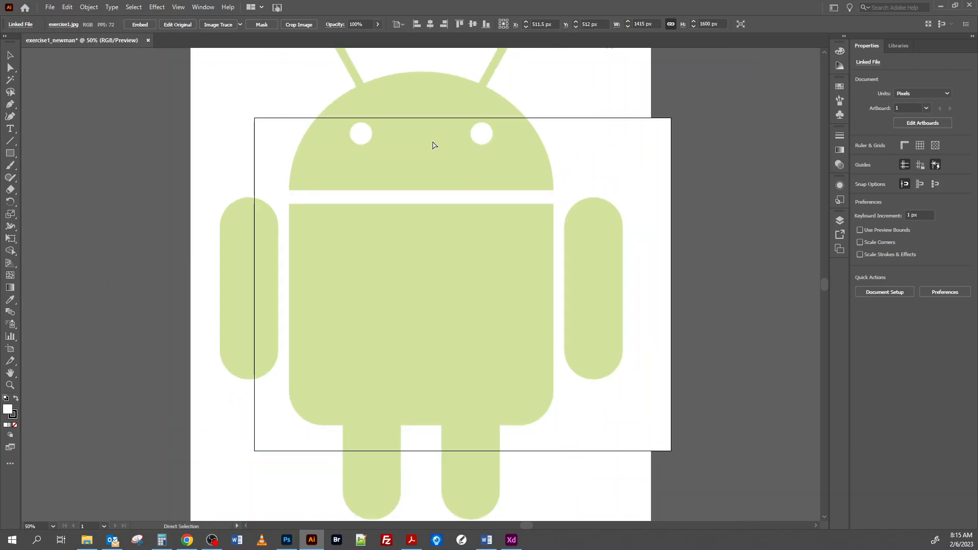
key(ctrl+minus)
key(ctrl+minus)
key(v)
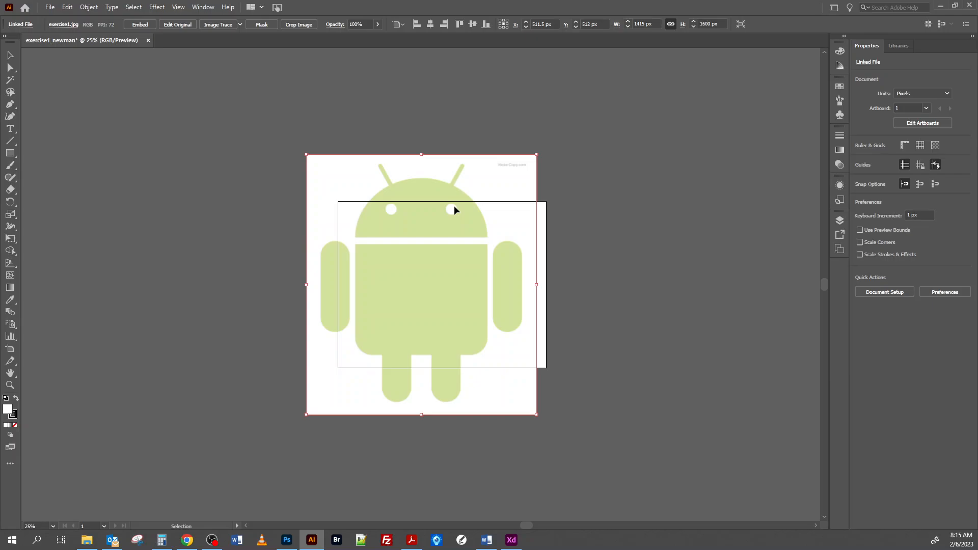
click(840, 221)
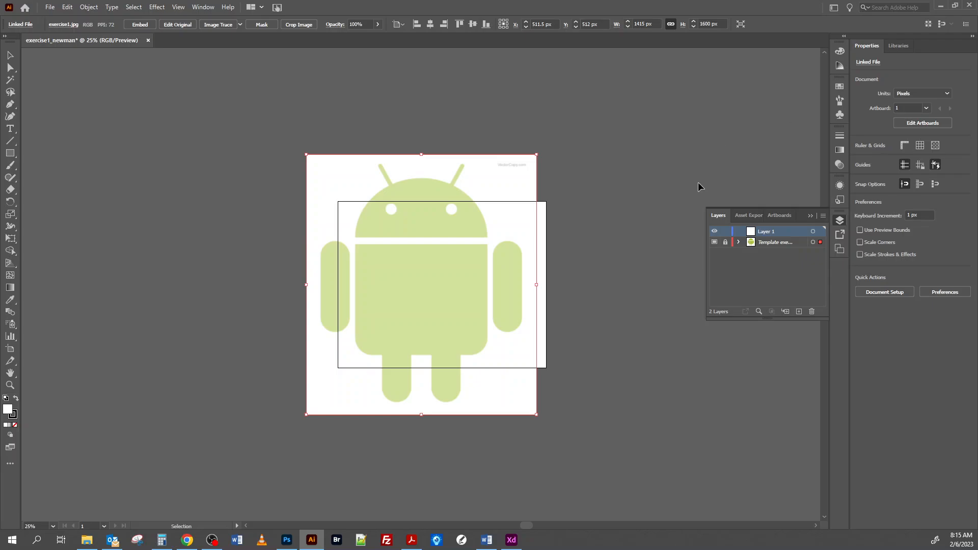
click(725, 242)
drag(707, 257, 648, 255)
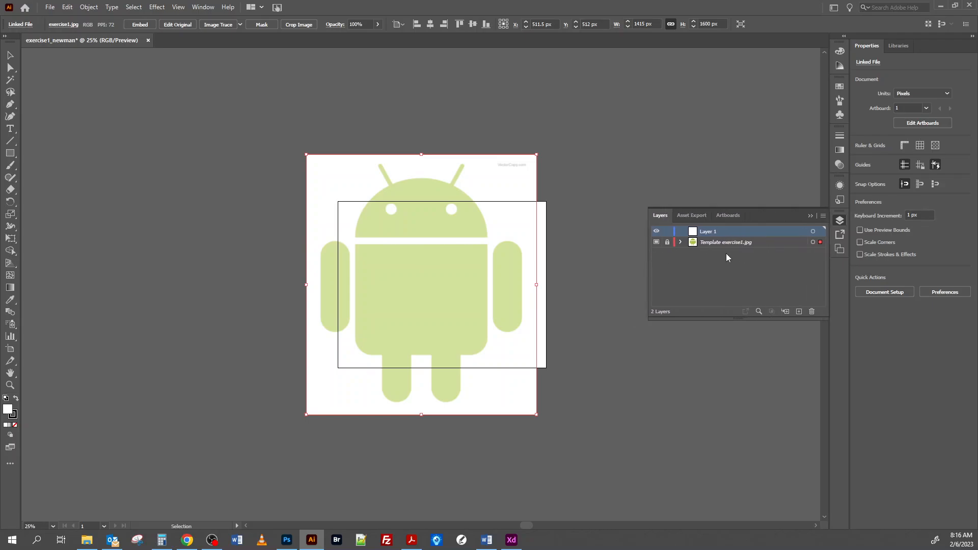
Step: Review the layer options of the Template exercise1.jpg layer, including its template and image dimming settings
click(781, 242)
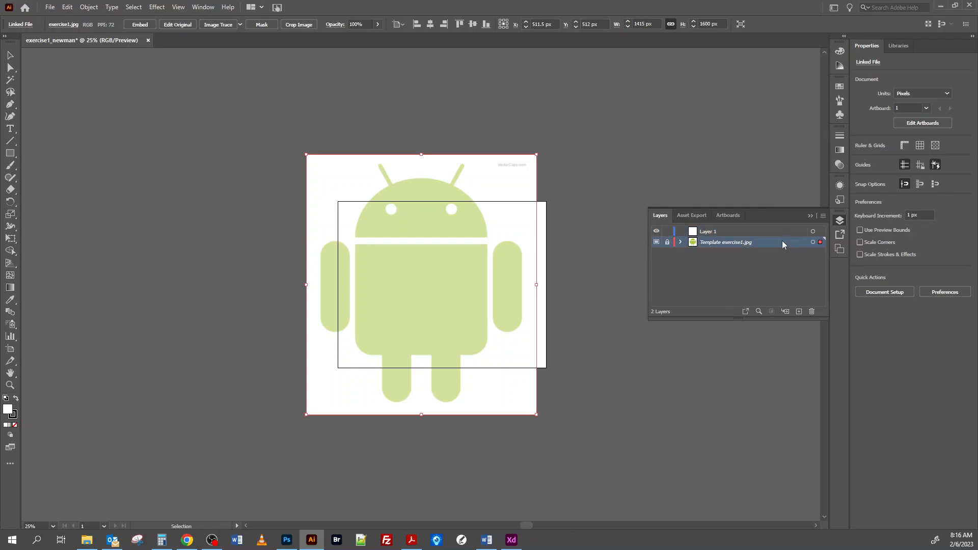
click(823, 216)
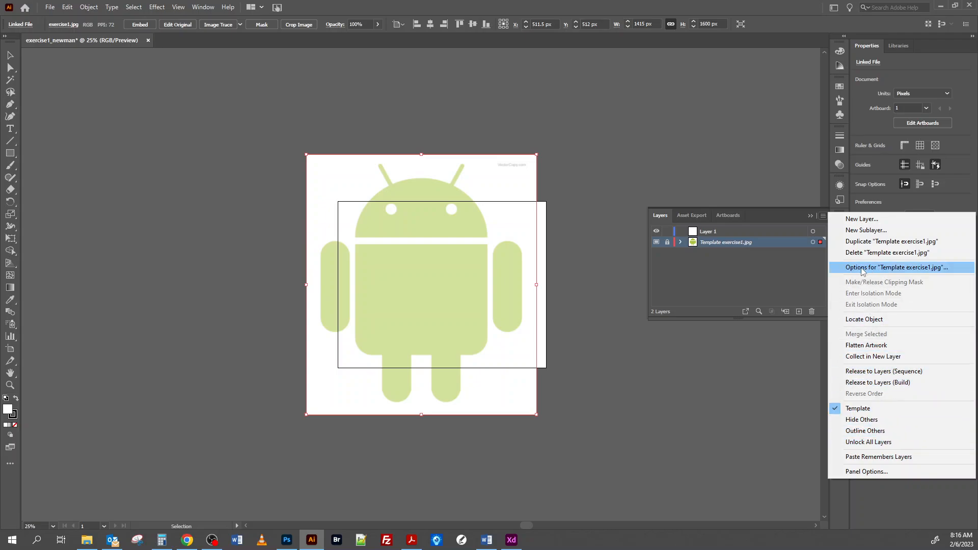
click(783, 242)
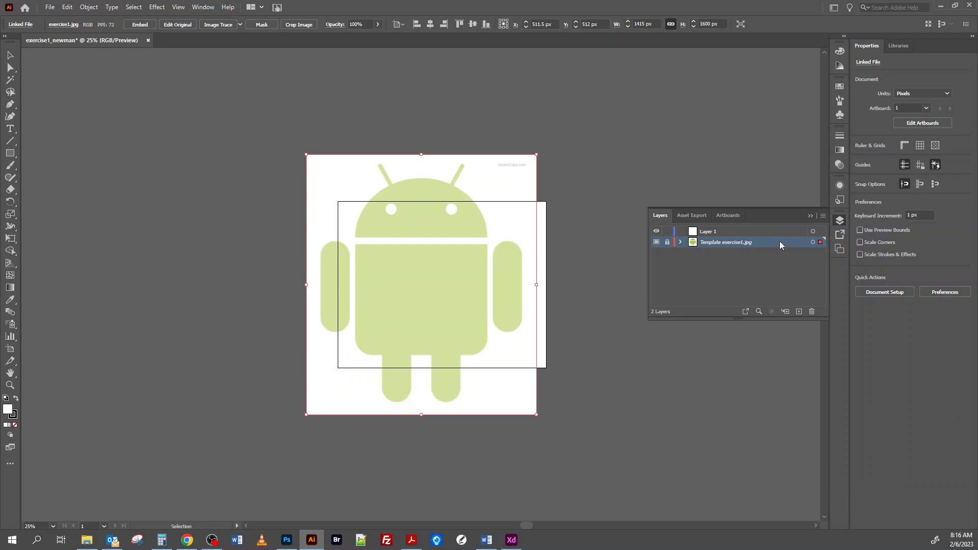
double_click(778, 242)
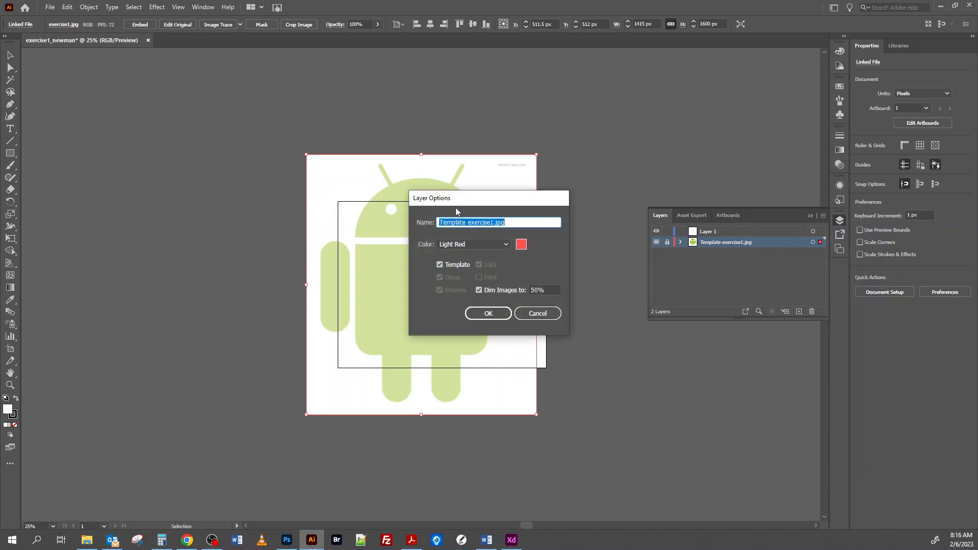
drag(455, 207, 614, 73)
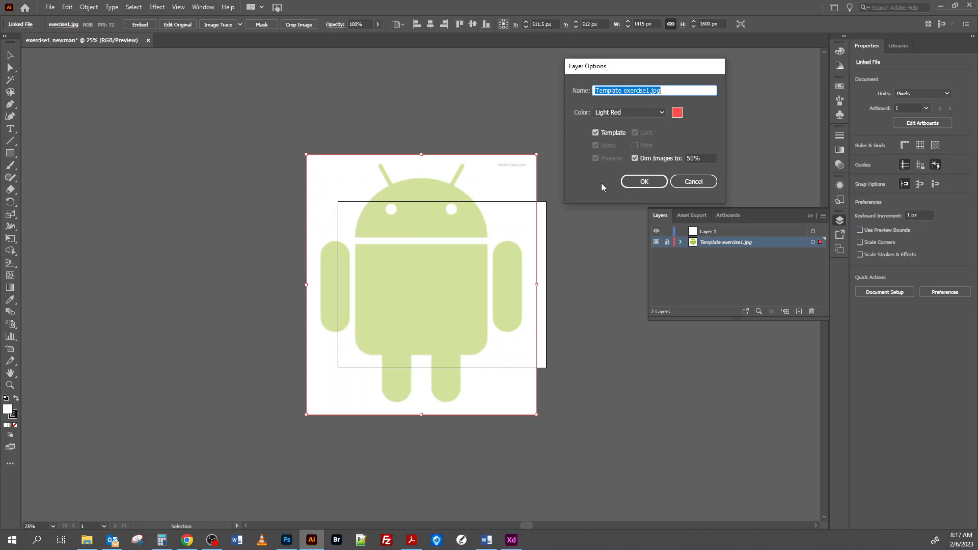
click(644, 182)
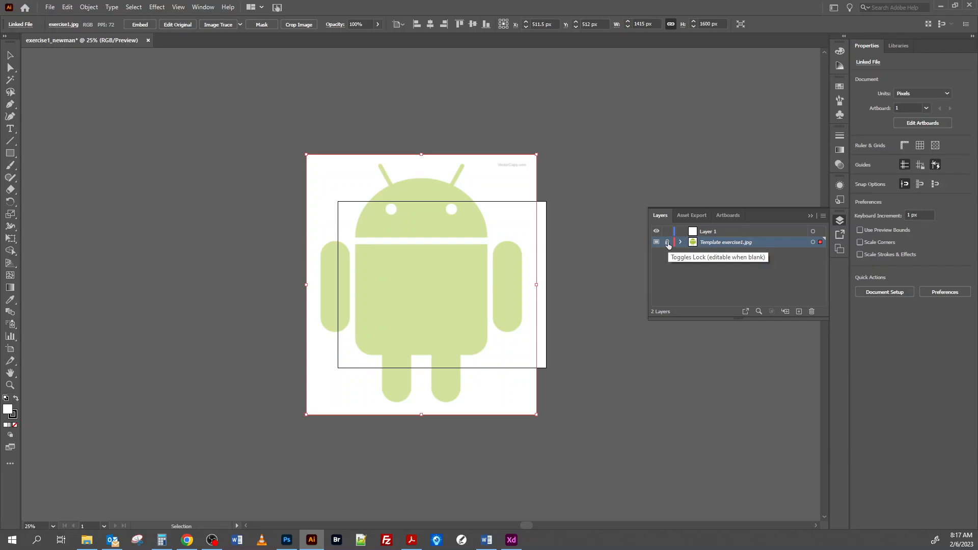
Step: Unlock the template layer, scale the Android image to about 922 x 1043 px, position it over the artboard, and relock the layer
click(667, 242)
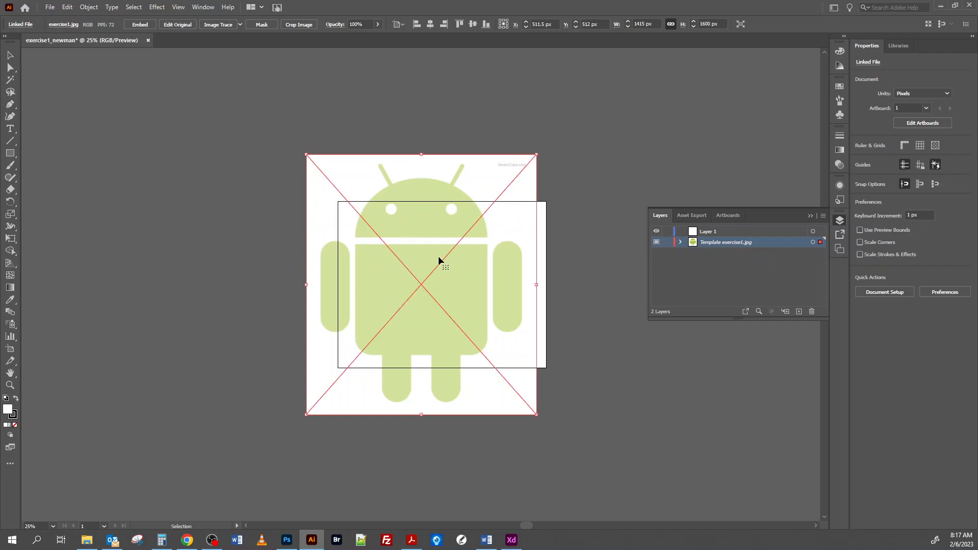
drag(438, 255, 461, 269)
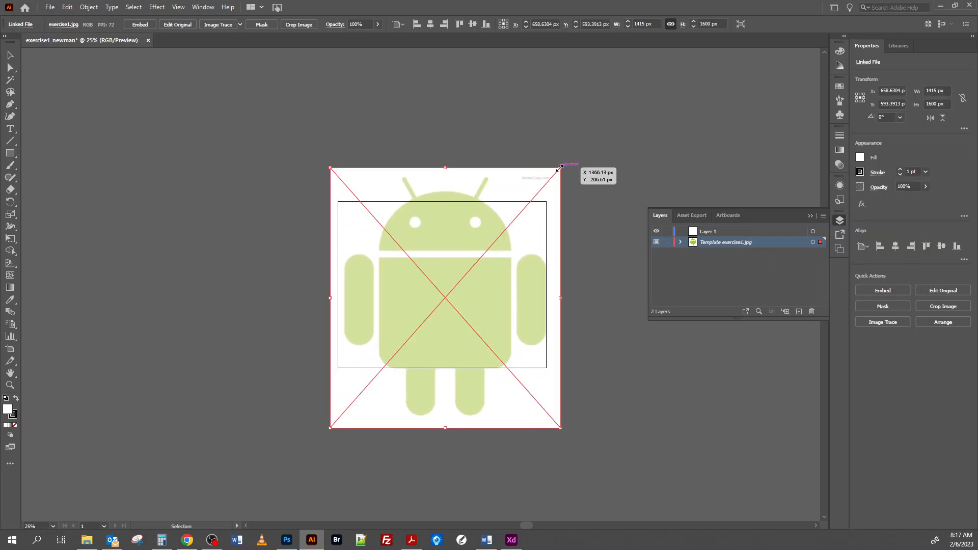
drag(559, 168, 532, 216)
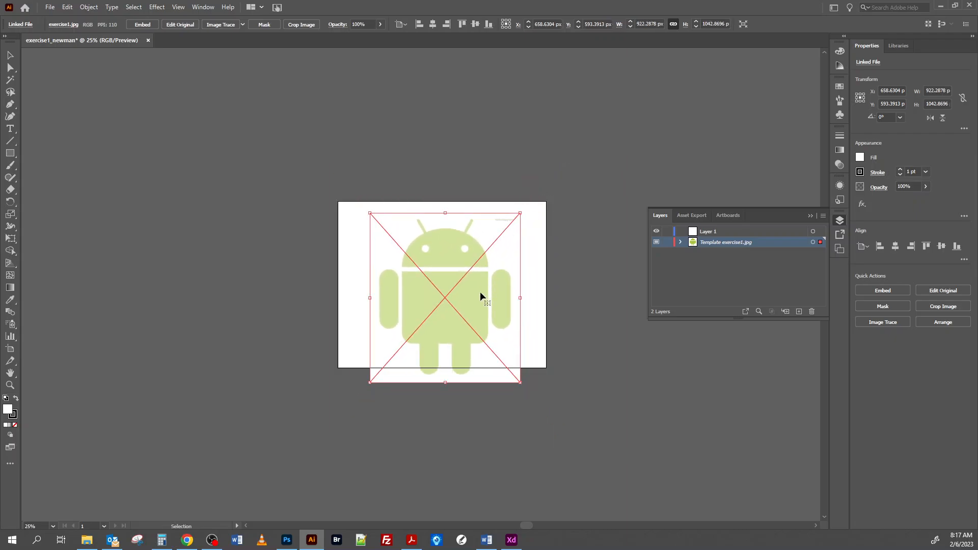
drag(469, 292, 462, 280)
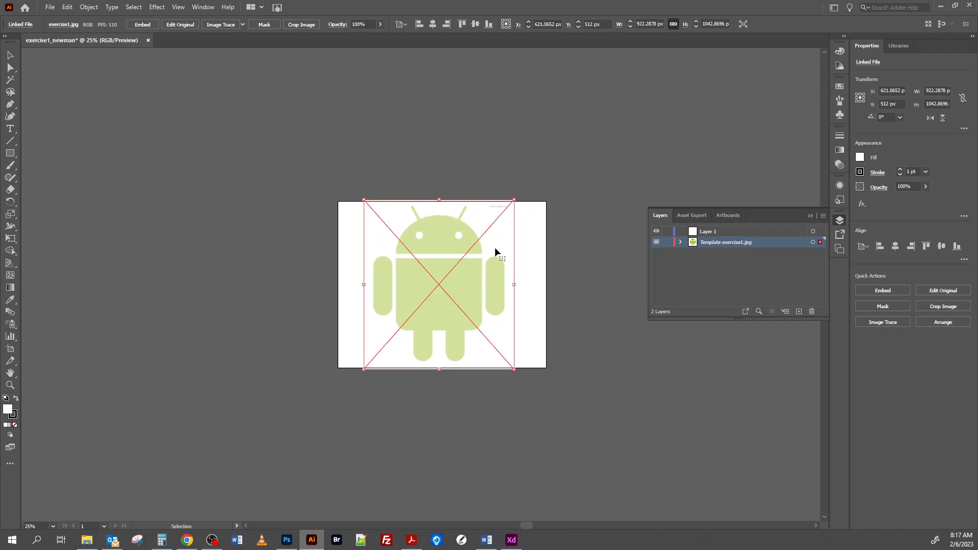
click(665, 241)
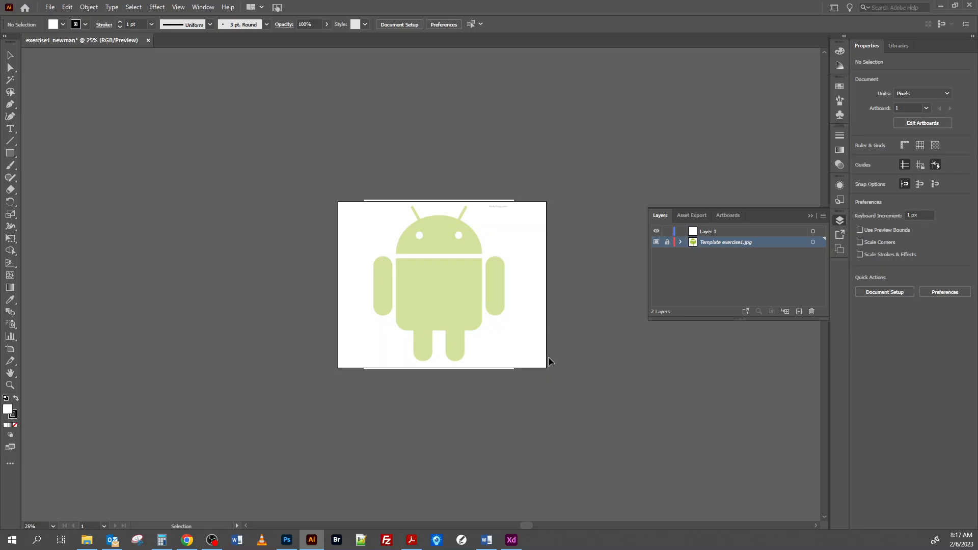
Step: Rename Layer 1 to trace and make it the active layer
click(708, 232)
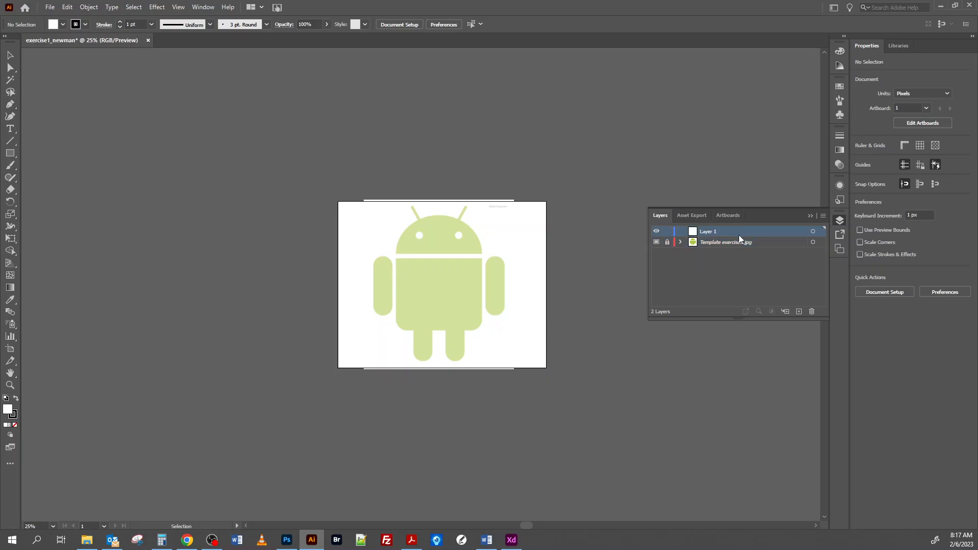
double_click(706, 233)
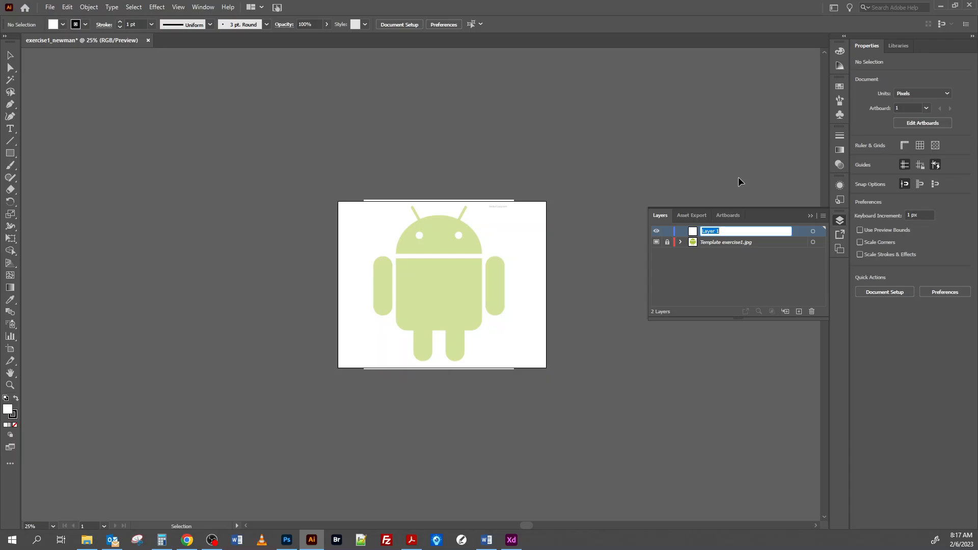
text(tyra)
key(BackSpace)
key(BackSpace)
key(BackSpace)
text(ace)
click(712, 274)
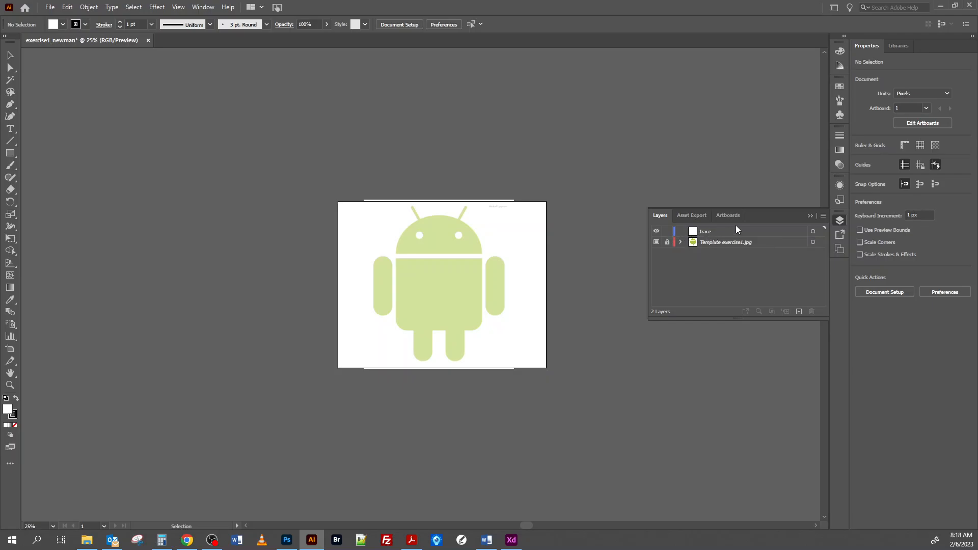
click(709, 234)
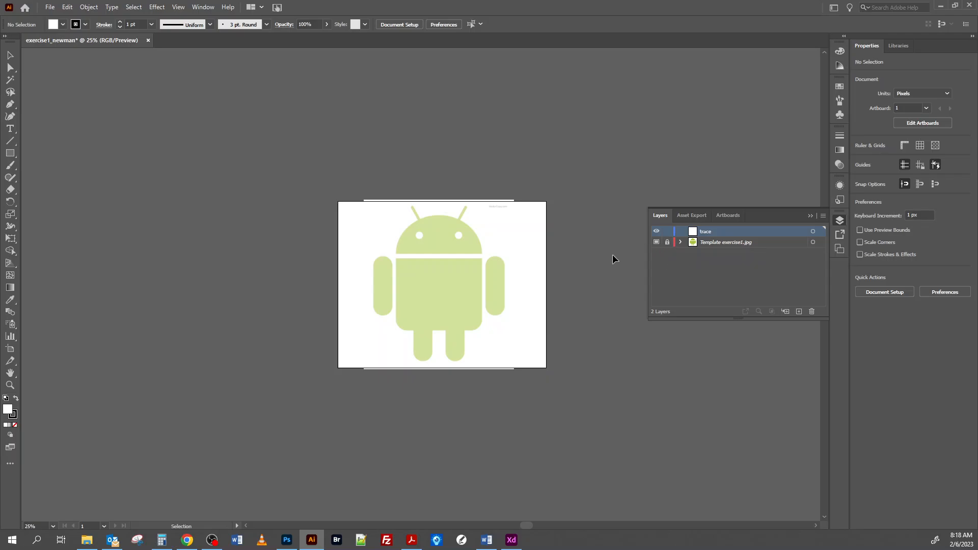
Step: Draw a rounded rectangle about 116 x 402 px near the Android's left-hand arm, adjusting its corner radius until the ends are fully round
key(ctrl+0)
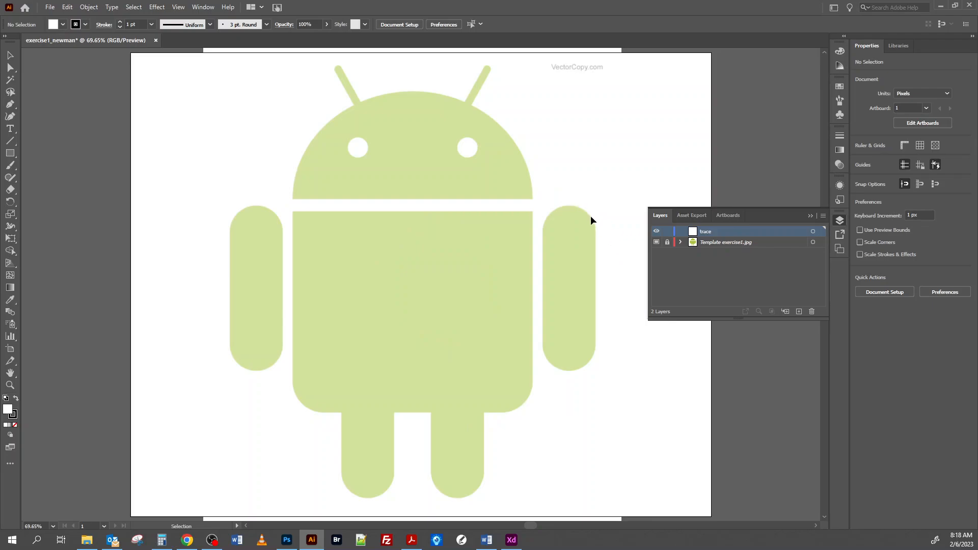
click(810, 216)
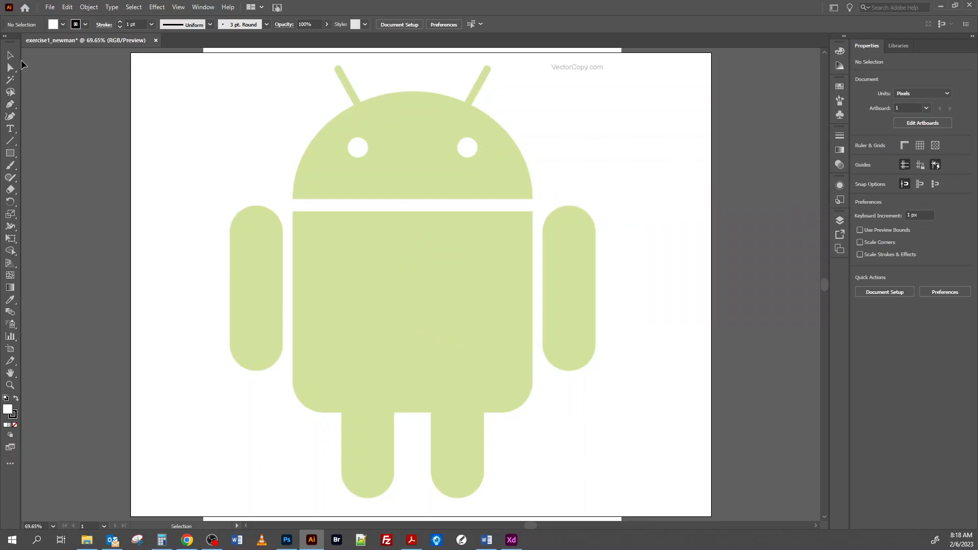
click(11, 155)
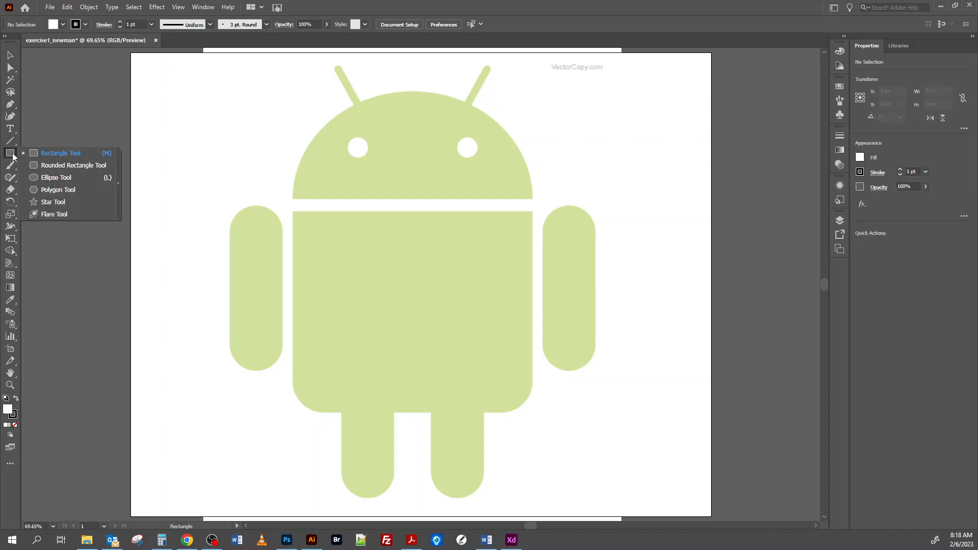
click(38, 166)
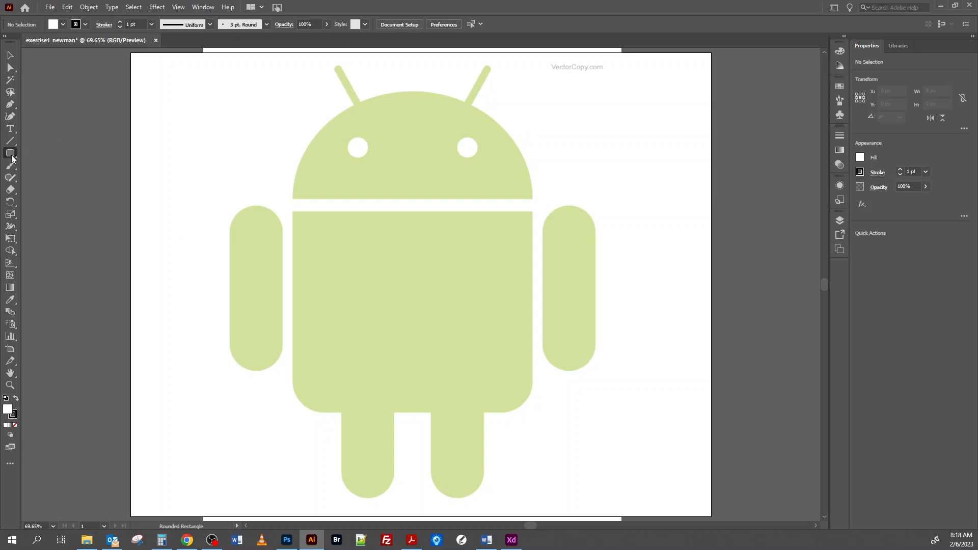
drag(12, 159, 37, 170)
drag(210, 113, 263, 295)
key(Up)
key(Up)
key(Up)
key(Up)
key(Up)
key(Up)
key(Up)
key(Up)
key(Up)
key(Up)
key(Up)
key(Up)
key(Up)
key(Up)
key(Up)
key(Up)
key(Up)
key(Up)
key(Up)
key(Up)
key(Up)
key(Up)
key(Up)
key(Up)
key(Up)
key(Up)
key(Up)
key(Up)
key(Up)
key(Up)
key(Up)
key(Up)
key(Up)
key(Up)
key(Up)
key(Up)
key(Up)
key(Up)
key(Up)
key(Up)
key(Up)
key(Up)
key(Up)
key(Up)
key(Up)
key(Up)
key(Up)
key(Up)
key(Up)
key(Up)
key(Up)
key(Down)
key(Down)
key(Down)
key(Down)
key(Down)
key(Down)
key(Down)
key(Down)
key(Down)
key(Down)
key(Down)
key(Down)
key(Down)
key(Down)
key(Down)
key(Down)
key(Down)
key(Down)
key(Down)
key(Down)
key(Down)
key(Down)
key(Down)
key(Down)
key(Down)
key(Down)
key(Down)
key(Down)
key(Down)
key(Down)
key(Down)
key(Down)
key(Down)
key(Down)
key(Down)
key(Down)
key(Down)
key(Down)
key(Down)
key(Down)
key(Down)
key(Down)
key(Down)
key(Down)
key(Down)
key(Down)
key(Down)
key(Down)
key(Down)
key(Down)
key(Down)
key(Down)
key(Down)
key(Down)
key(Down)
key(Down)
key(Down)
key(Down)
key(Down)
key(Down)
key(Up)
key(Up)
key(Up)
key(Up)
key(Up)
key(Up)
key(Up)
key(Up)
key(Up)
key(Up)
key(Up)
key(Up)
key(Up)
key(Up)
key(Up)
key(Up)
key(Up)
key(Up)
key(Up)
key(Up)
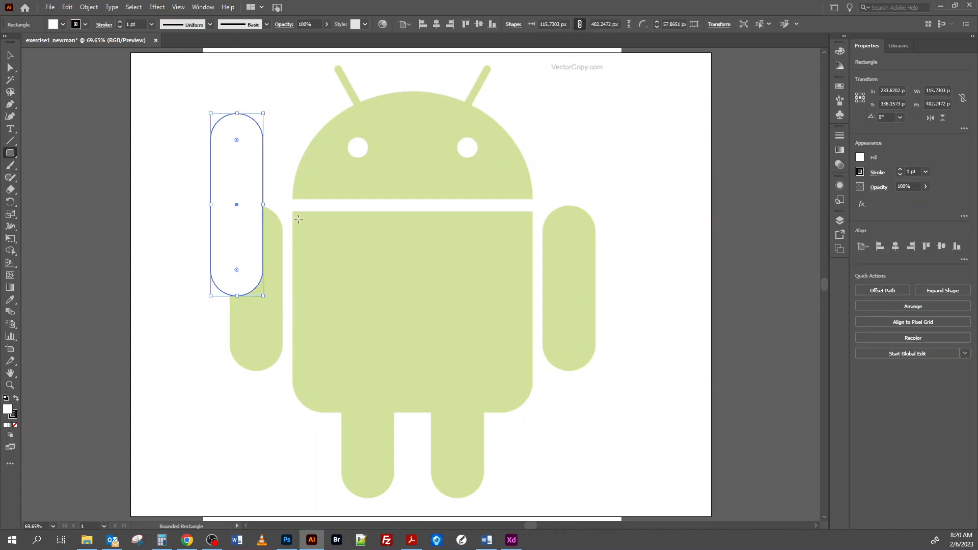
Step: Move the rounded rectangle over the Android's left-hand arm and shorten it from its upper edge to about 363 px high
click(10, 55)
drag(247, 185, 263, 247)
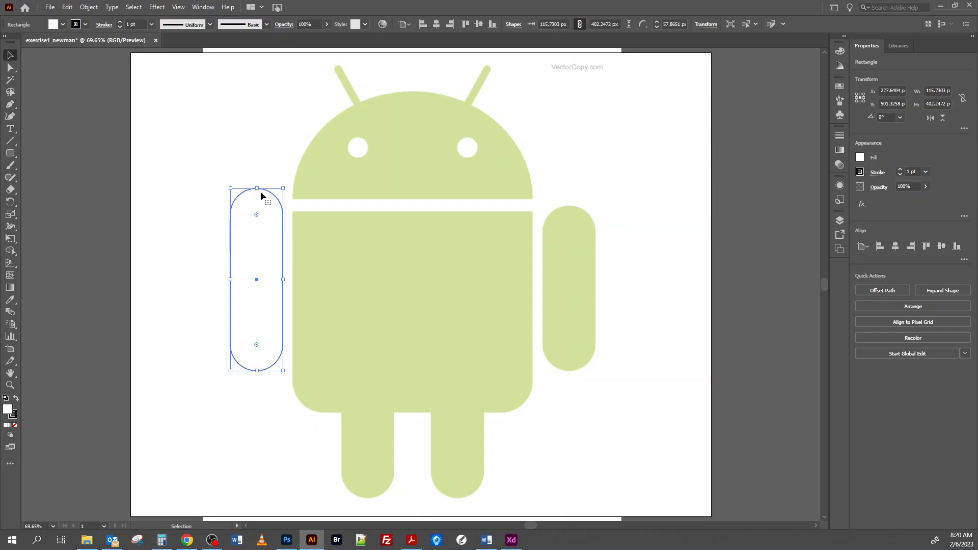
drag(257, 190, 259, 207)
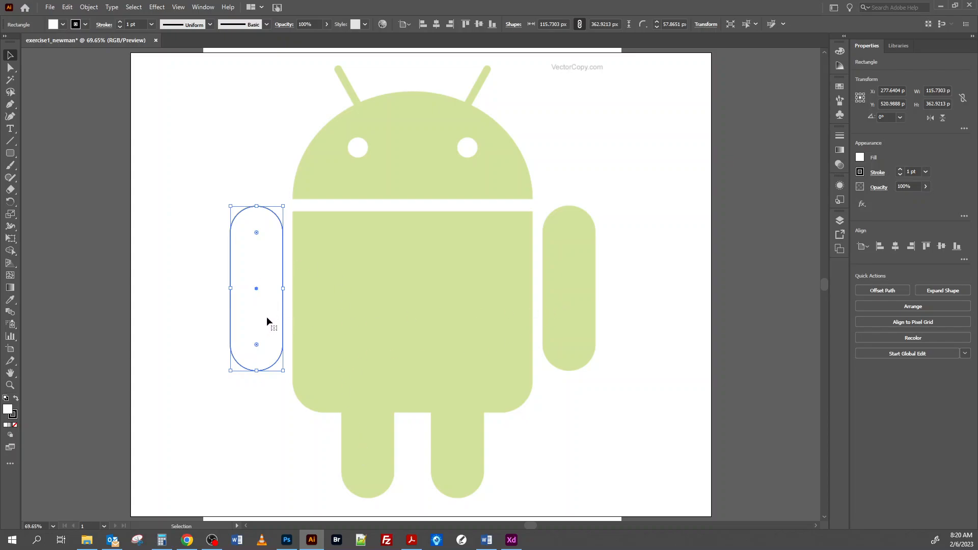
Step: Duplicate the traced arm shape and place the copies over both of the Android's legs and its other arm, leaving nothing selected
drag(267, 317, 384, 401)
click(576, 148)
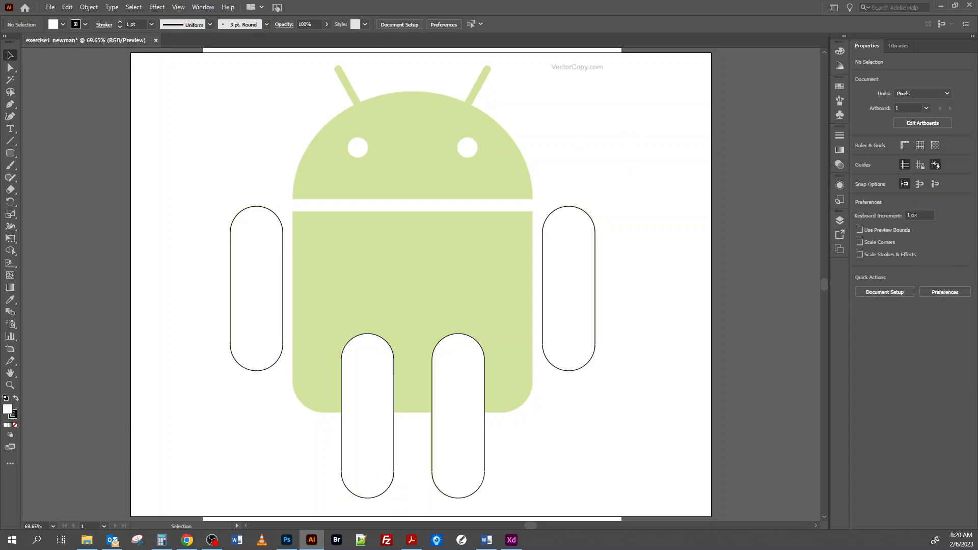
Step: Draw a rounded rectangle about 561 x 451 px over the Android's body, spanning the space between the two traced arms
click(9, 153)
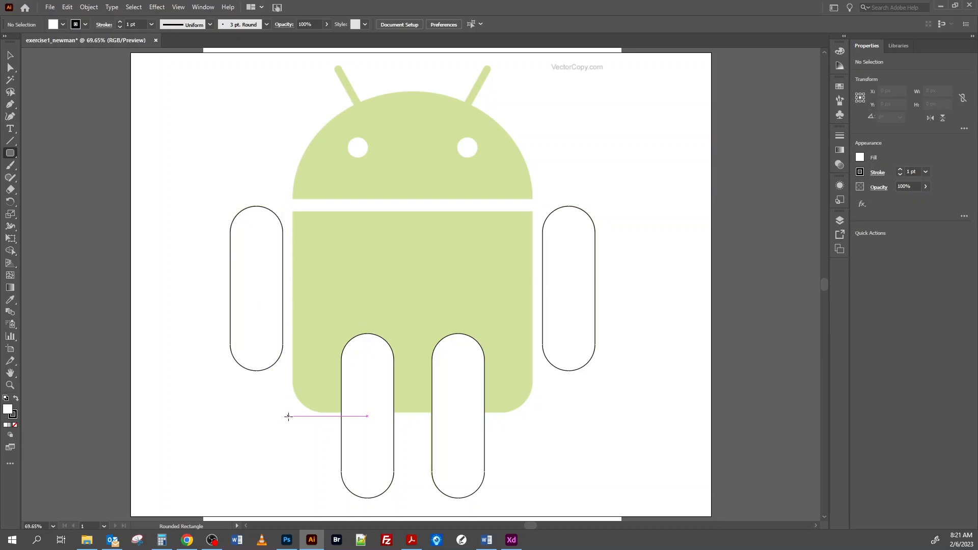
drag(288, 417, 542, 209)
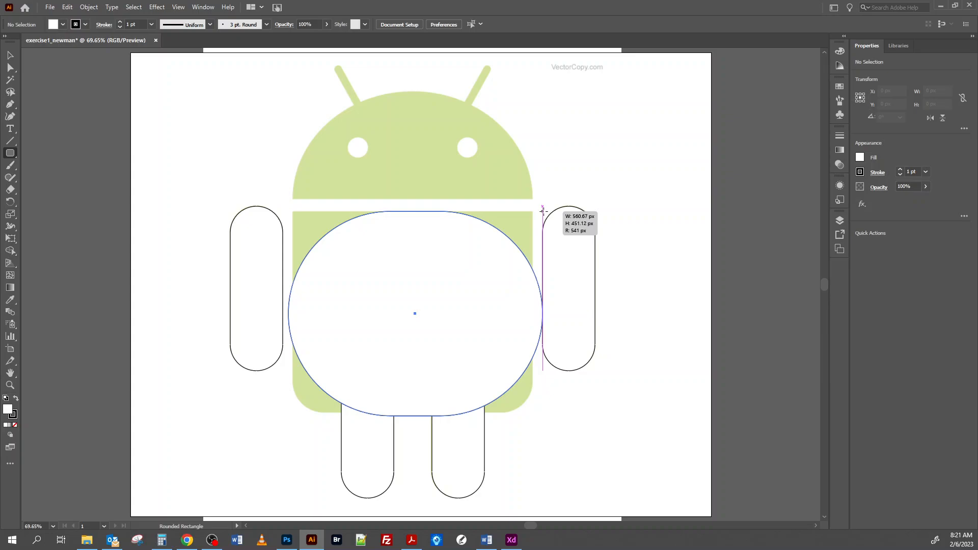
Step: Finish the rounded rectangle over the Android's body at about 537 x 458 px, reducing its corner radius to 66 px
mouse_move(543, 210)
mouse_down()
mouse_move(505, 211)
mouse_move(532, 209)
mouse_up()
key(Up)
key(Up)
key(Up)
key(Down)
key(Down)
key(Down)
key(Down)
key(Down)
key(Down)
key(Down)
key(Down)
key(Down)
key(Down)
key(Down)
key(Down)
key(Down)
key(Down)
key(Down)
key(Down)
key(Down)
key(Down)
key(Down)
key(Down)
key(Down)
key(Down)
key(Down)
key(Down)
key(Down)
key(Down)
key(Down)
key(Down)
key(Down)
key(Down)
key(Down)
key(Down)
key(Down)
key(Down)
key(Down)
key(Down)
key(Down)
key(Down)
key(Down)
key(Down)
key(Down)
key(Down)
key(Down)
key(Down)
key(Down)
key(Down)
key(Down)
key(Down)
key(Down)
key(Down)
key(Down)
key(Down)
key(Down)
key(Down)
key(Down)
key(Down)
key(Down)
key(Down)
key(Down)
key(Down)
key(Down)
key(Down)
key(Down)
key(Down)
key(Down)
key(Down)
key(Down)
key(Down)
key(Down)
key(Down)
key(Down)
key(Down)
key(Down)
key(Down)
key(Down)
key(Down)
key(Down)
key(Down)
key(Down)
key(Down)
key(Down)
key(Down)
key(Down)
key(Down)
key(Down)
key(Down)
key(Down)
key(Down)
key(Down)
key(Down)
key(Down)
key(Down)
key(Down)
key(Down)
key(Down)
key(Down)
key(Down)
key(Down)
key(Down)
key(Down)
key(Down)
key(Down)
key(Down)
key(Down)
key(Down)
key(Down)
key(Down)
key(Down)
key(Down)
key(Down)
key(Down)
key(Down)
key(Down)
key(Down)
key(Down)
key(Down)
key(Down)
key(Down)
key(Down)
key(Down)
key(Down)
key(Down)
key(Down)
key(Down)
key(Down)
key(Down)
key(Down)
key(Down)
key(Down)
key(Down)
key(Down)
key(Down)
key(Down)
key(Down)
key(Down)
key(Down)
key(Down)
key(Down)
key(Down)
key(Down)
key(Down)
key(Down)
key(Down)
key(Down)
key(Down)
key(Down)
key(Down)
key(Down)
key(Down)
key(Down)
key(Down)
key(Down)
key(Down)
key(Down)
key(Down)
key(Down)
key(Down)
key(Down)
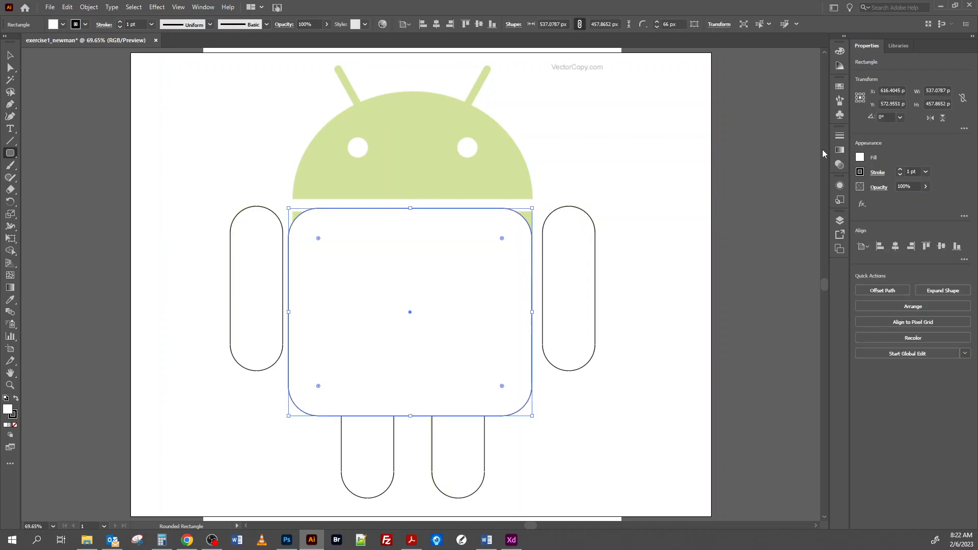
Step: Fit the body shape to the template by pulling in its left-hand and lower edges, making it about 527 x 448 px
click(10, 55)
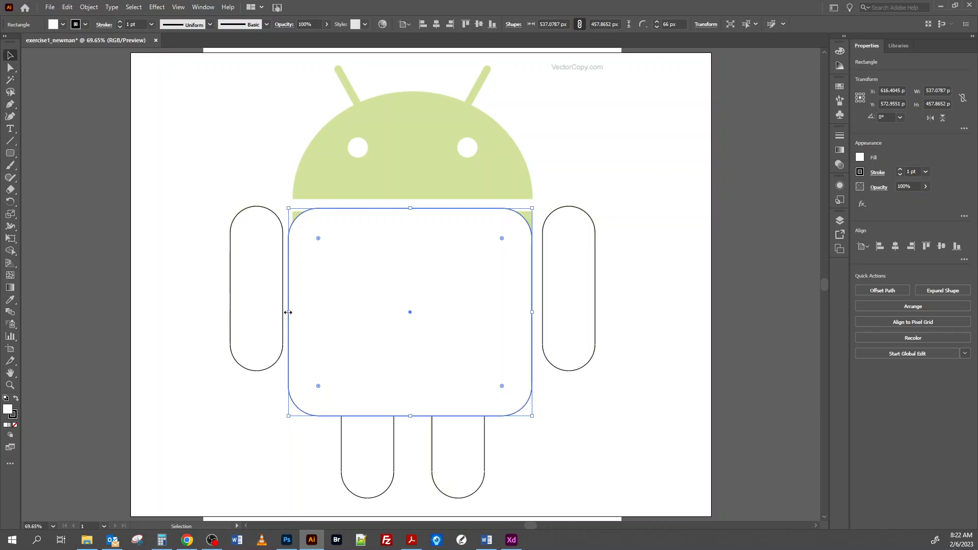
drag(288, 313, 293, 312)
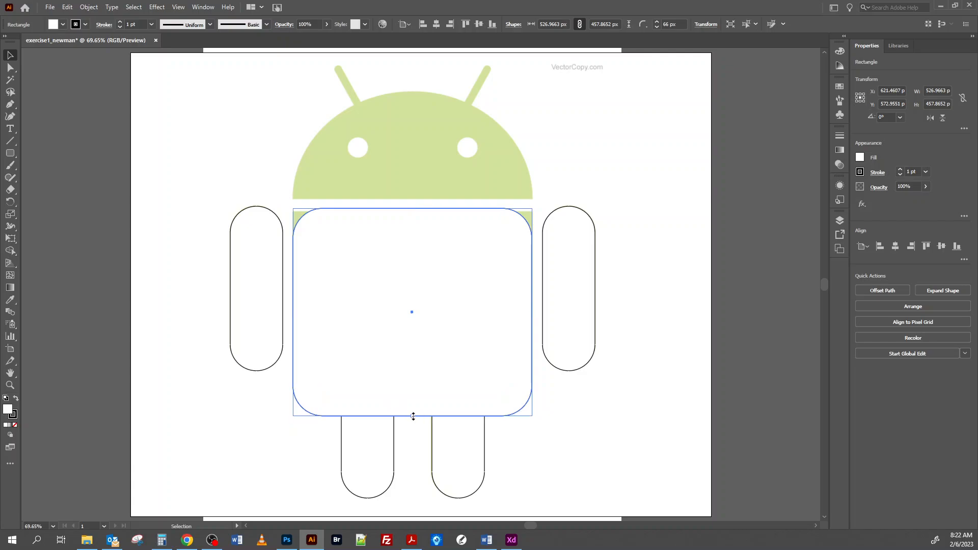
mouse_move(413, 416)
mouse_down()
mouse_move(413, 383)
mouse_move(413, 413)
mouse_up()
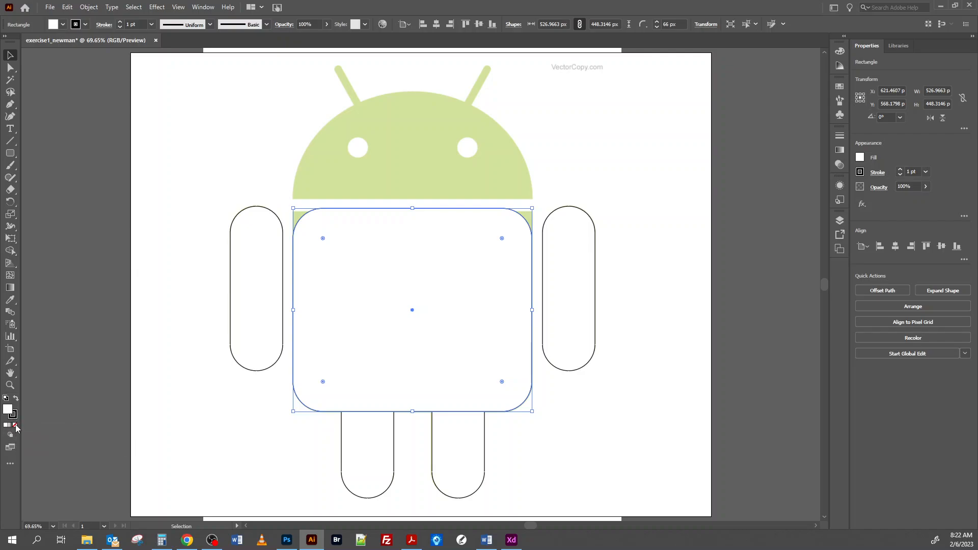
Step: Remove the body shape's fill and set its stroke weight to 3 pt
click(16, 427)
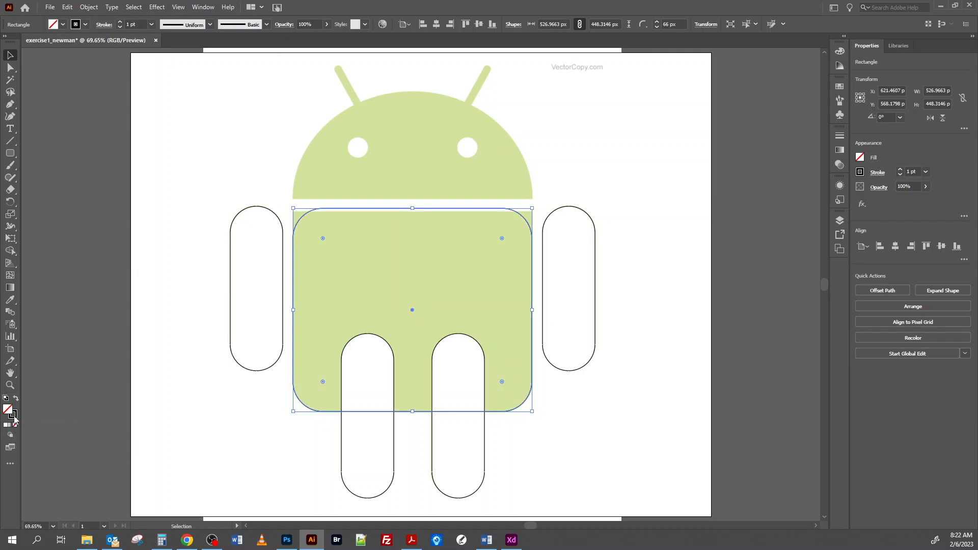
click(13, 416)
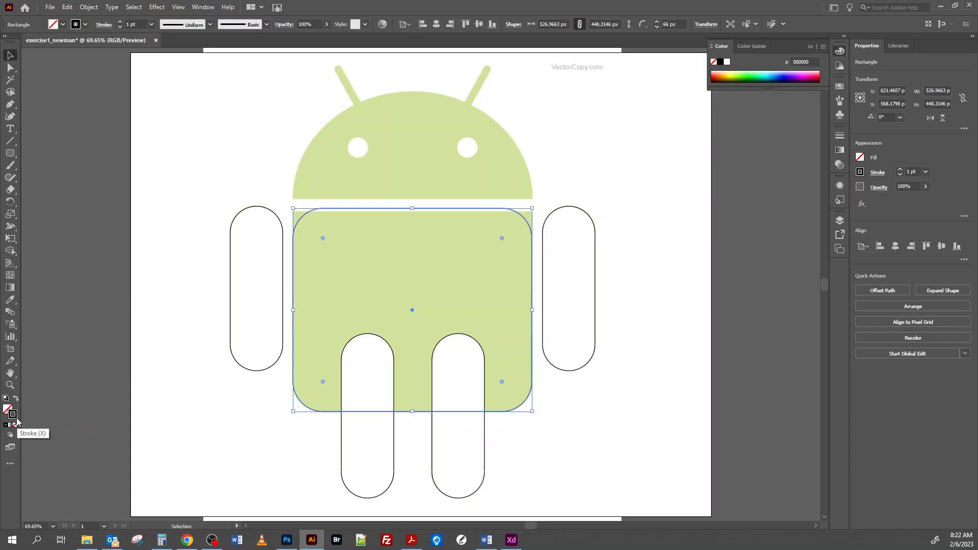
click(121, 22)
click(121, 22)
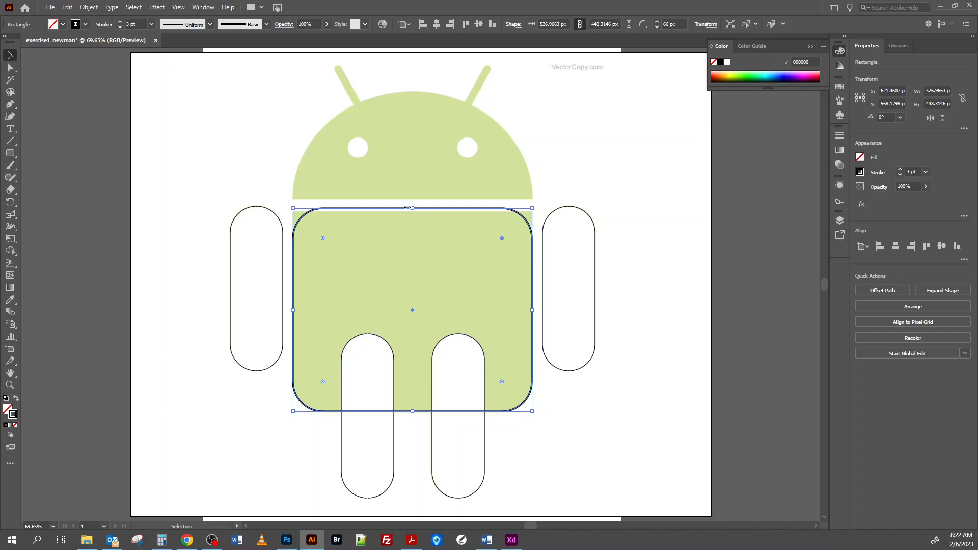
Step: Extend the body shape upward to 500 px high and draw a rectangle about 553 x 153 px covering its rounded upper corners
drag(413, 208, 417, 184)
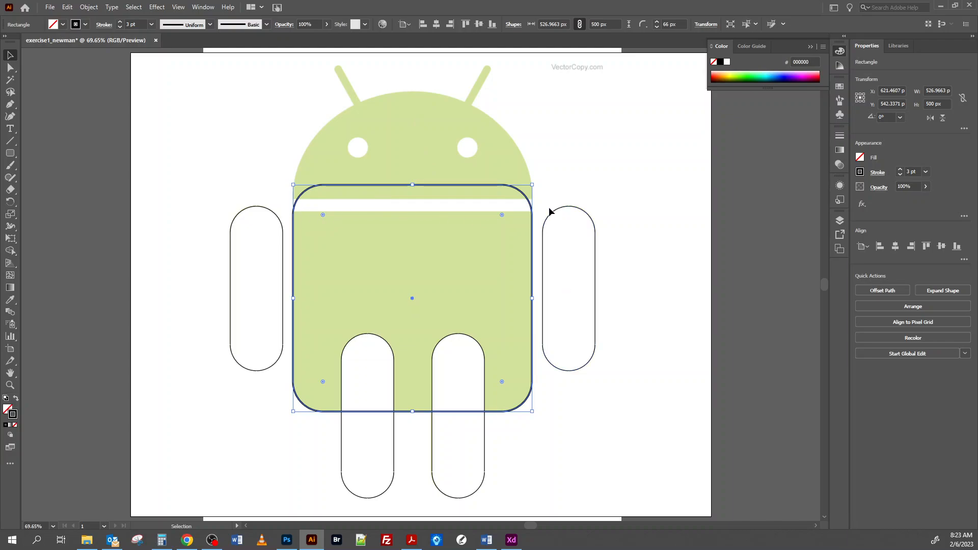
click(10, 153)
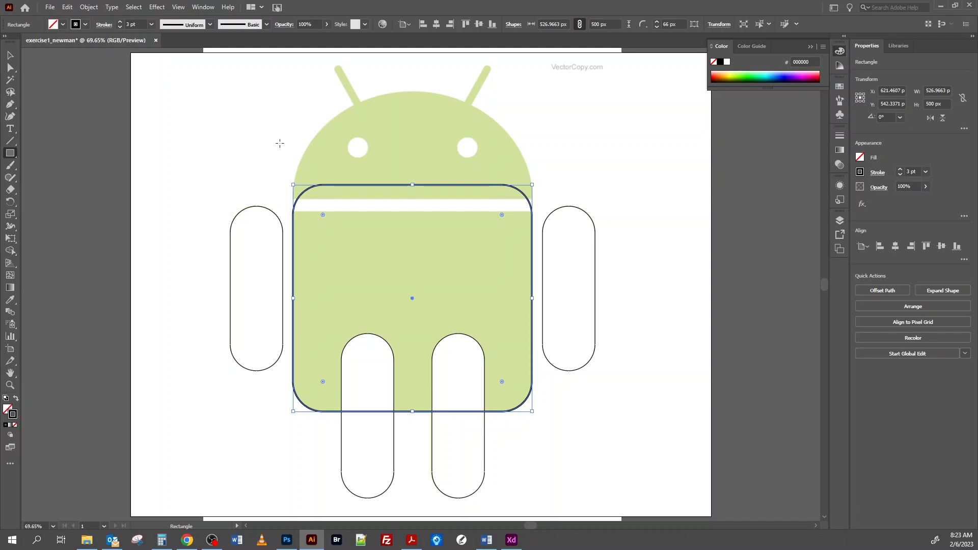
drag(287, 141, 536, 211)
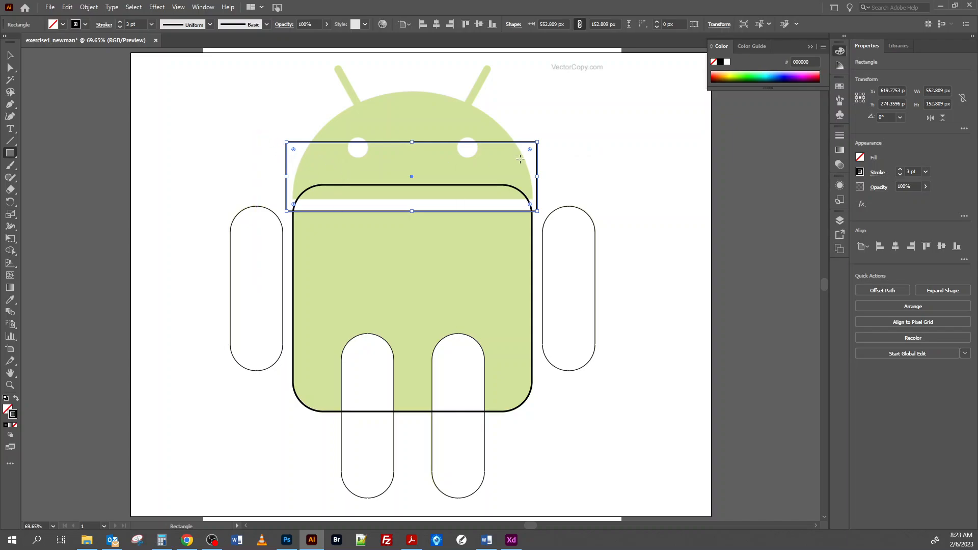
Step: Subtract the covering rectangle from the body shape with Minus Front, leaving a straight upper edge
click(10, 55)
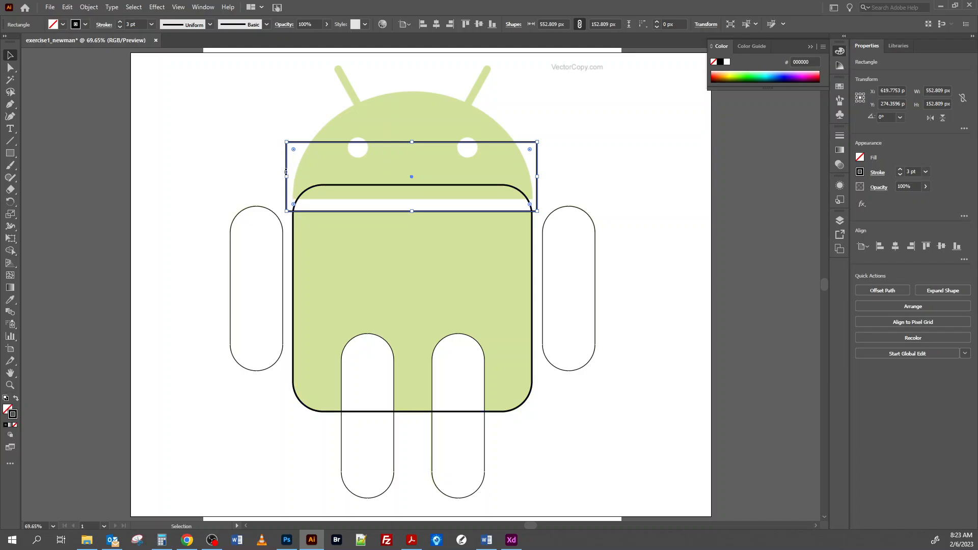
shift+click(296, 246)
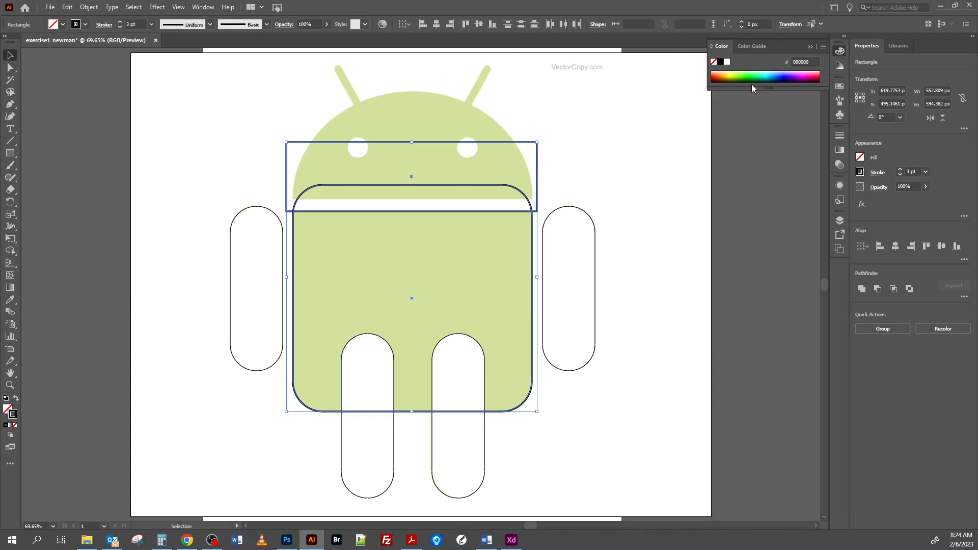
click(877, 288)
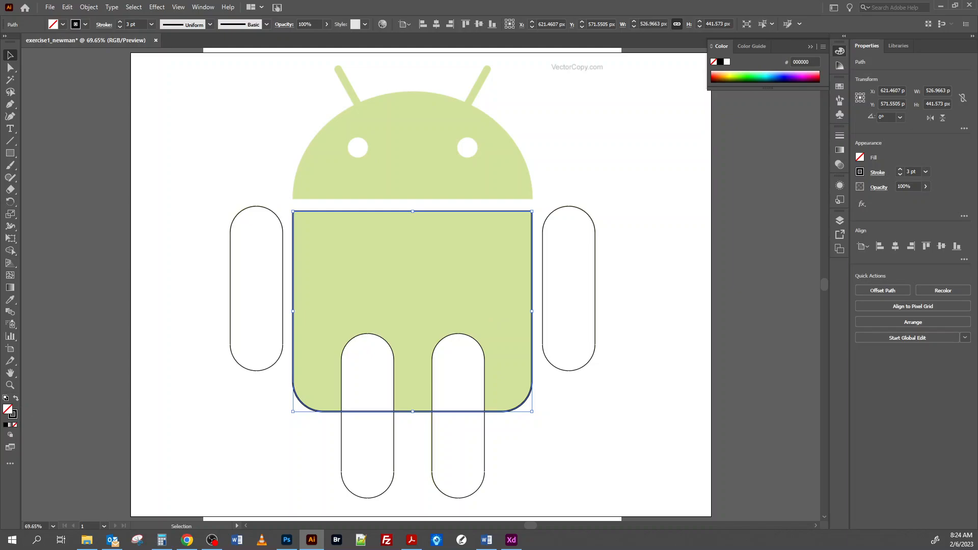
Step: Give the trimmed body shape a white fill and a 1 pt stroke, leaving nothing selected
click(727, 62)
click(615, 186)
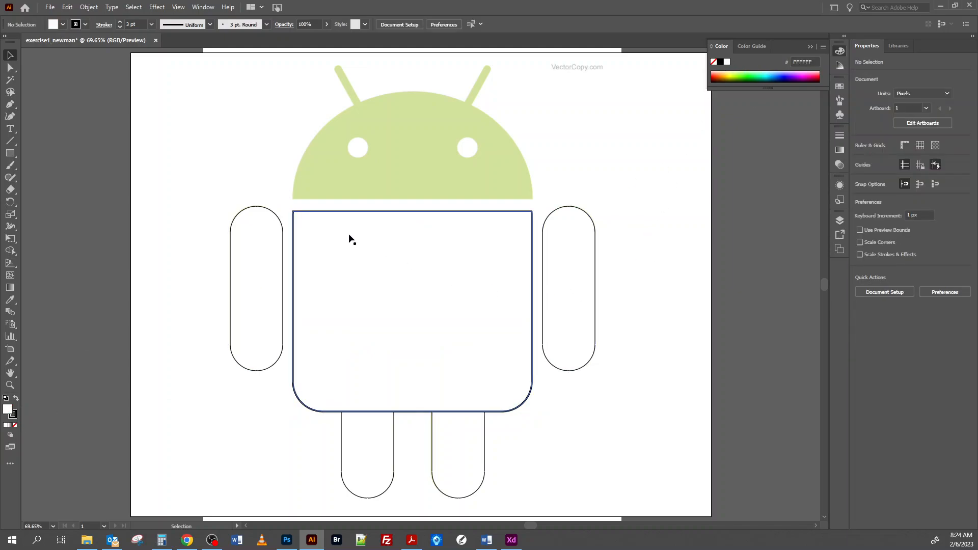
click(299, 251)
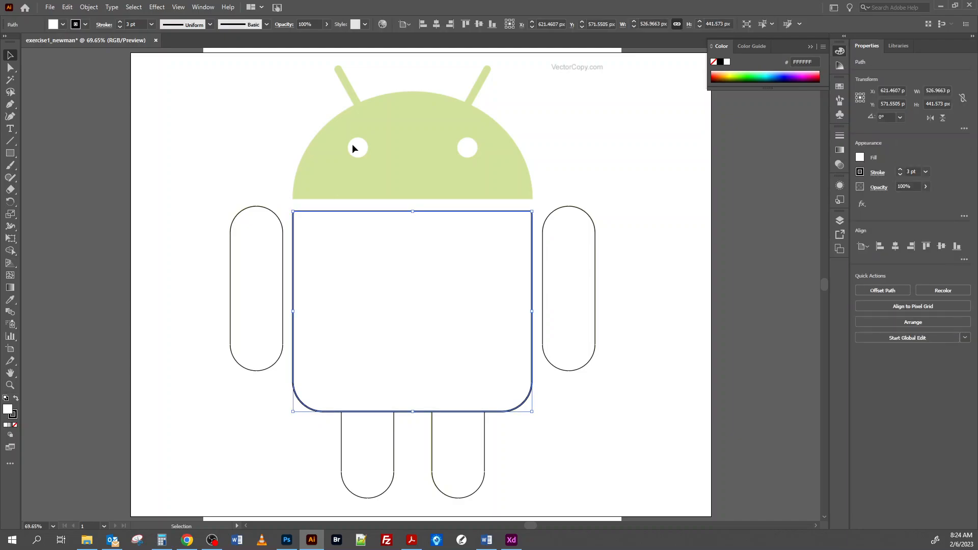
click(118, 26)
click(119, 26)
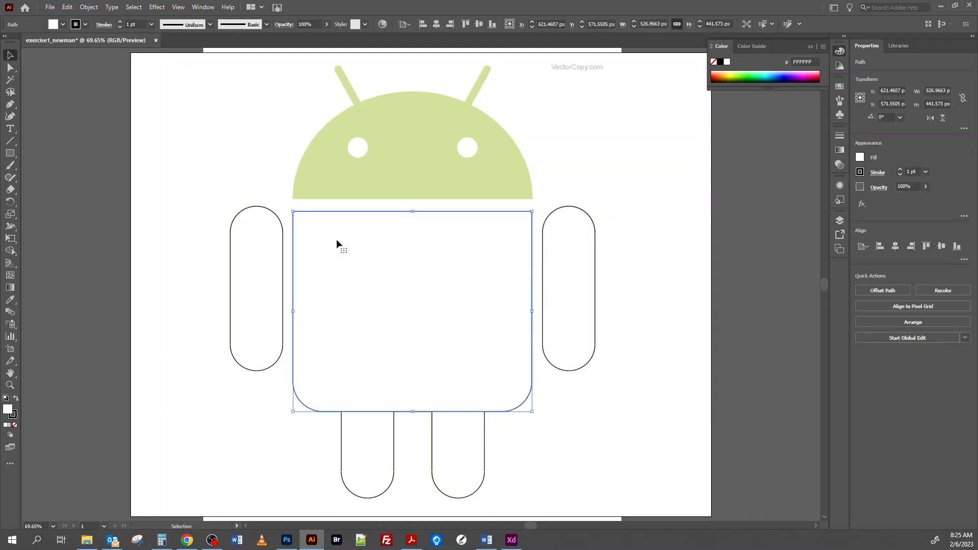
click(610, 162)
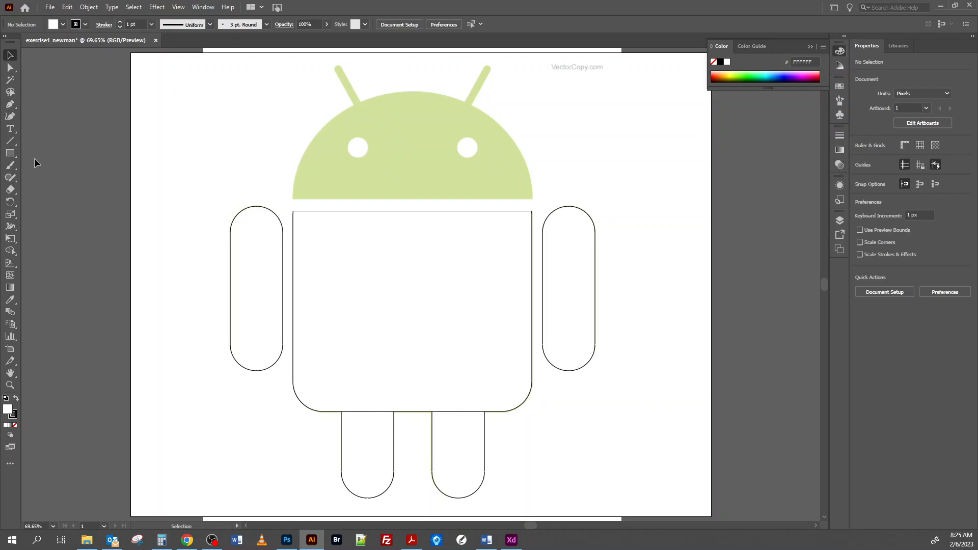
Step: Draw a rounded rectangle about 527 x 527 px from the head's lower-left corner, raising its corner radius until it forms a circle
drag(14, 155, 38, 161)
mouse_move(230, 131)
mouse_down()
mouse_move(284, 203)
mouse_move(367, 284)
mouse_move(349, 329)
mouse_move(296, 368)
mouse_move(296, 400)
mouse_move(583, 441)
mouse_move(477, 403)
mouse_move(487, 418)
mouse_up()
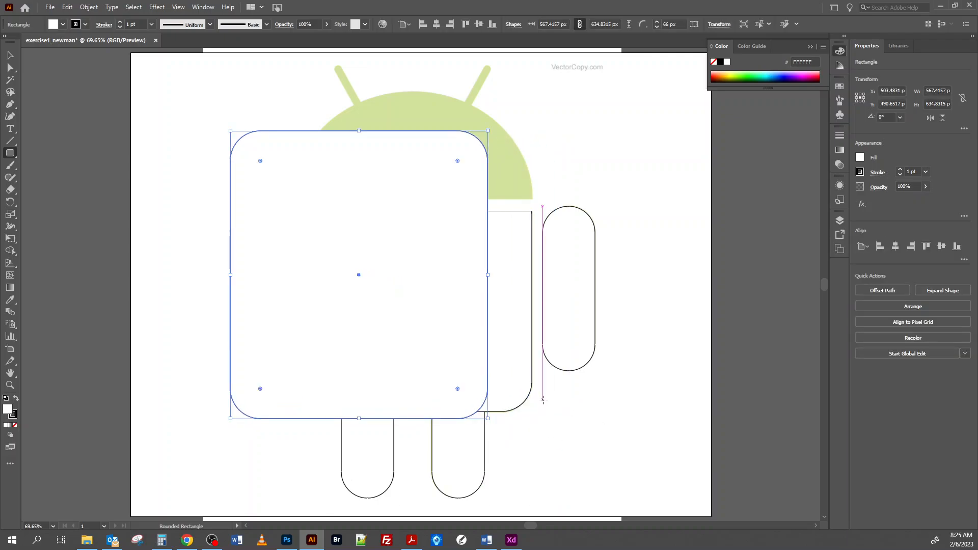
key(ctrl+z)
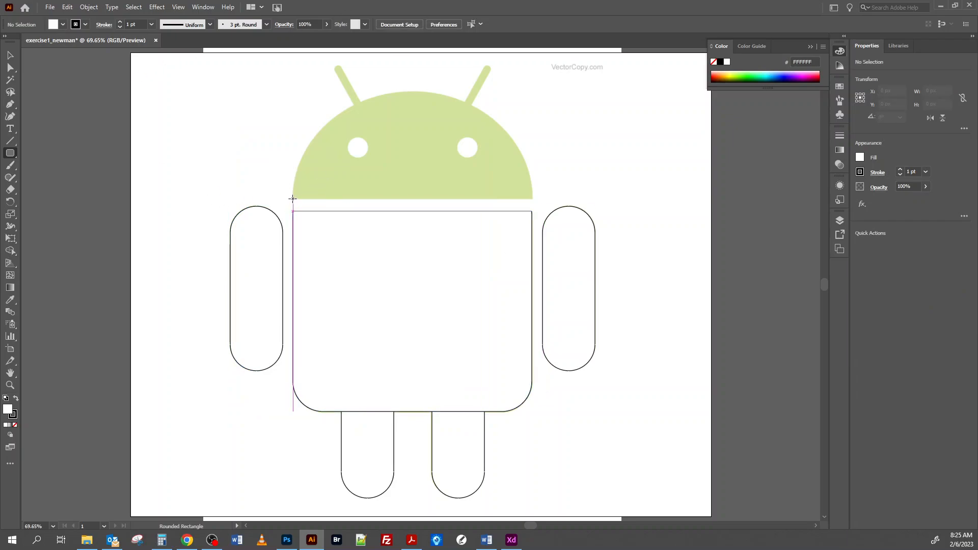
drag(292, 198, 531, 437)
key(Up)
key(Up)
key(Up)
key(Up)
key(Up)
key(Up)
key(Up)
key(Up)
key(Up)
key(Up)
key(Up)
key(Up)
key(Up)
key(Up)
key(Up)
key(Up)
key(Up)
key(Up)
key(Up)
key(Up)
key(Up)
key(Up)
key(Up)
key(Up)
key(Up)
key(Up)
key(Up)
key(Up)
key(Up)
key(Up)
key(Up)
key(Up)
key(Up)
key(Up)
key(Up)
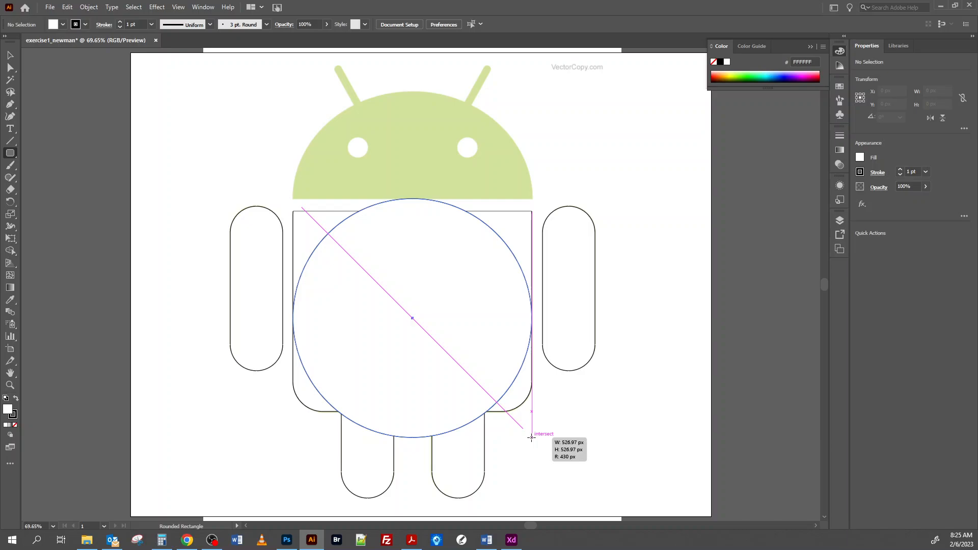
drag(531, 437, 531, 437)
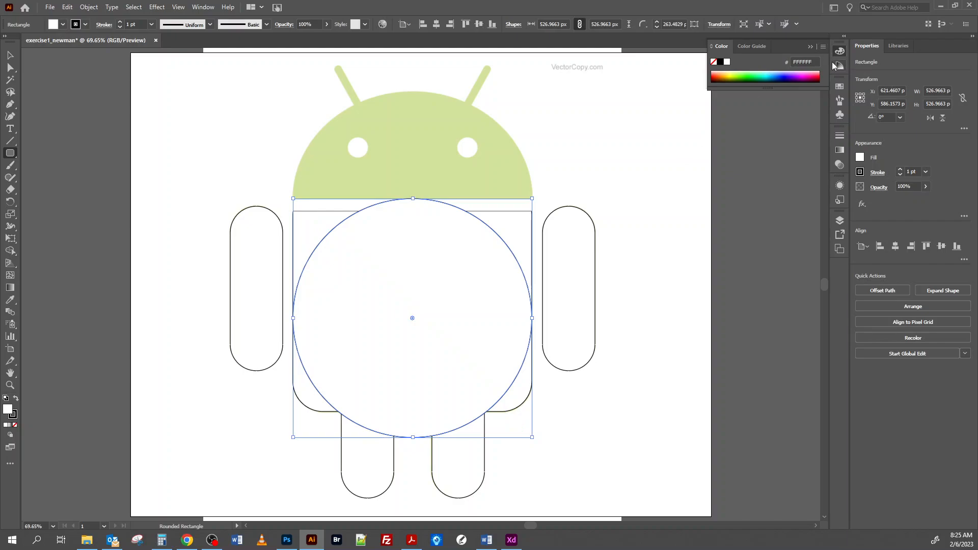
Step: Move the circle up over the Android's head and widen it on both sides to about 542 px
click(10, 54)
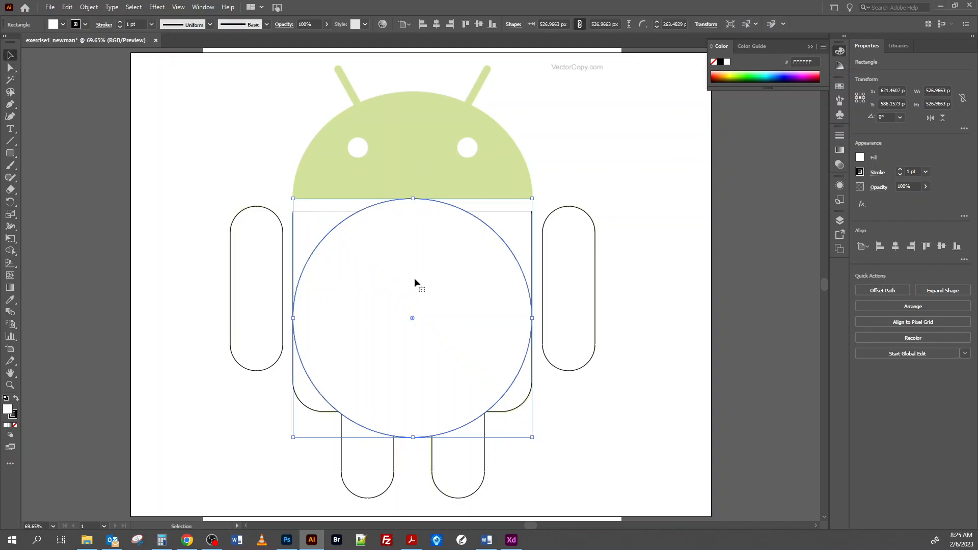
drag(414, 280, 414, 172)
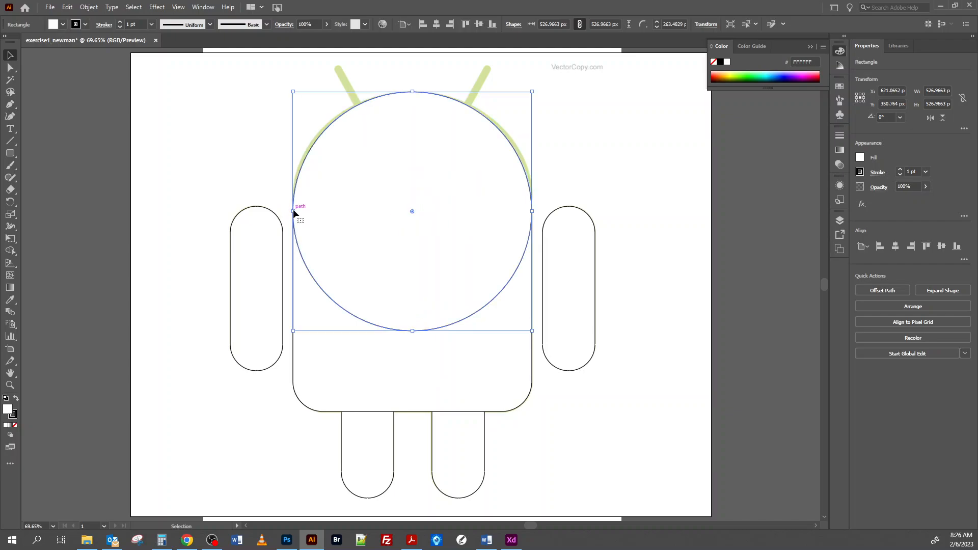
drag(293, 211, 290, 212)
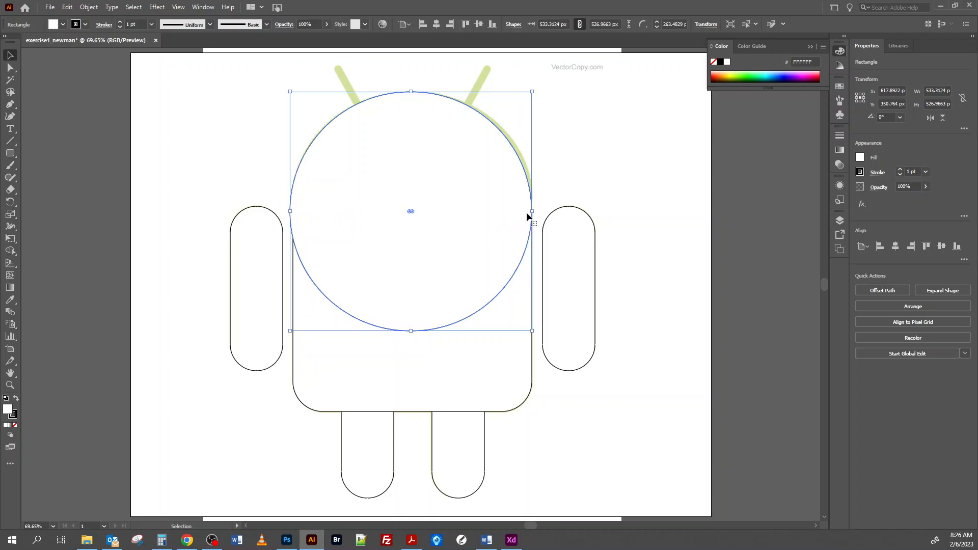
drag(532, 211, 535, 211)
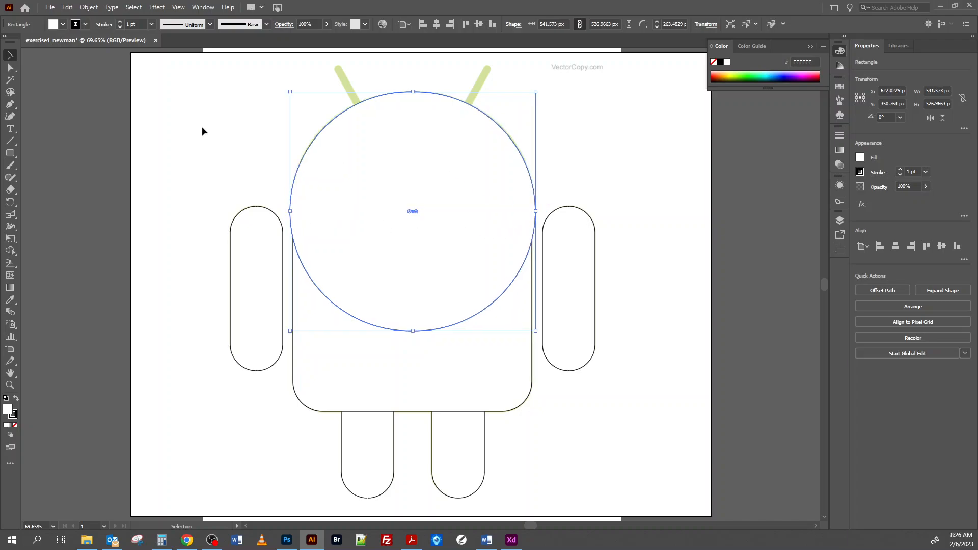
Step: Remove the head circle's fill and nudge the circle slightly left to match the template's head, leaving nothing selected
click(63, 24)
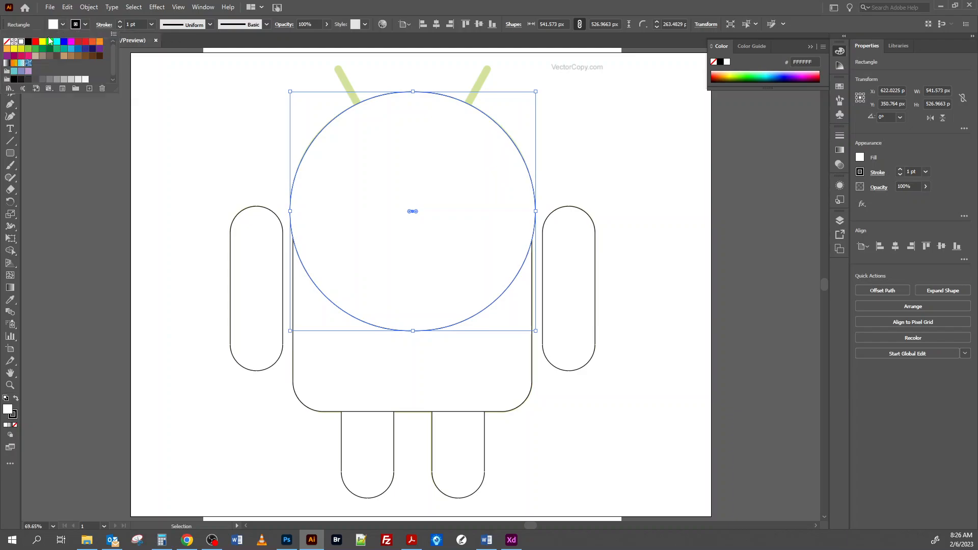
click(6, 41)
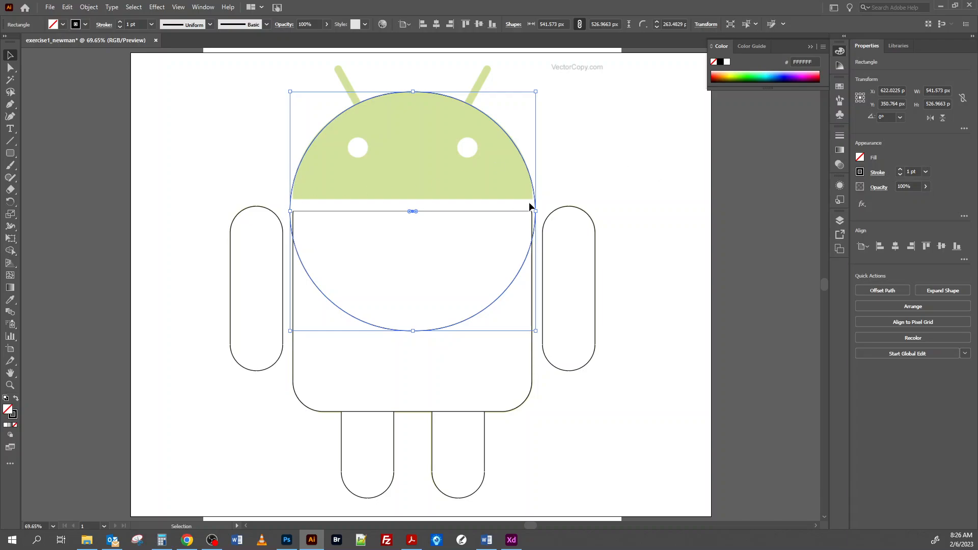
click(602, 189)
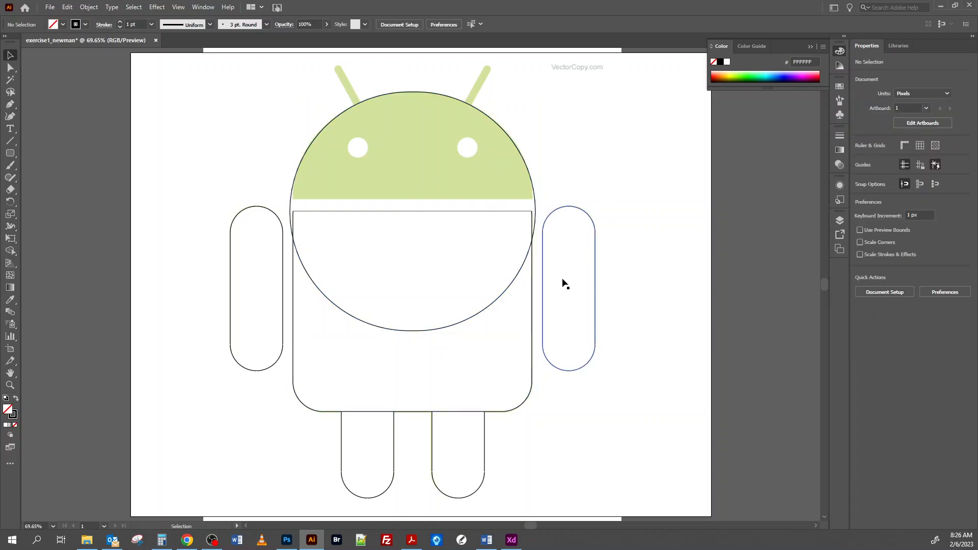
click(536, 206)
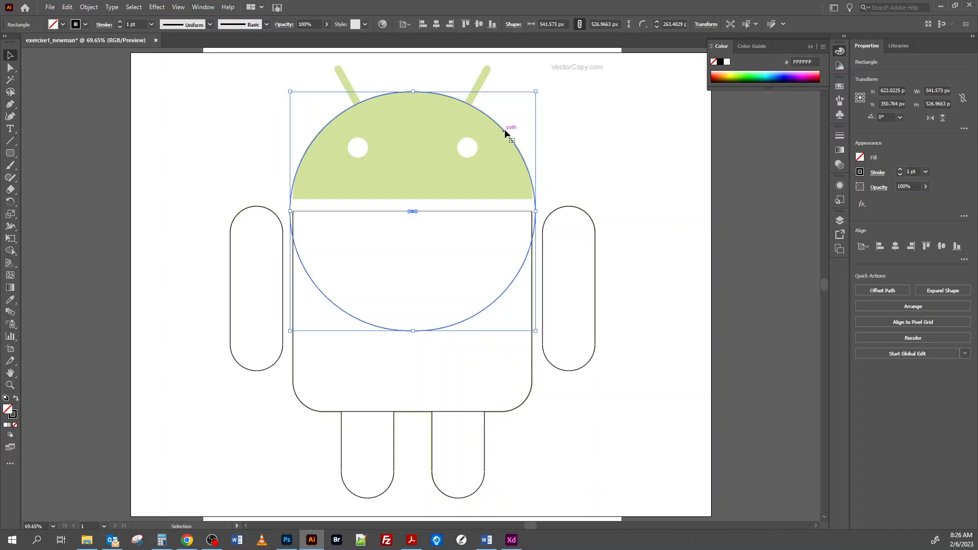
mouse_move(505, 133)
mouse_down()
mouse_move(303, 109)
mouse_move(503, 129)
mouse_up()
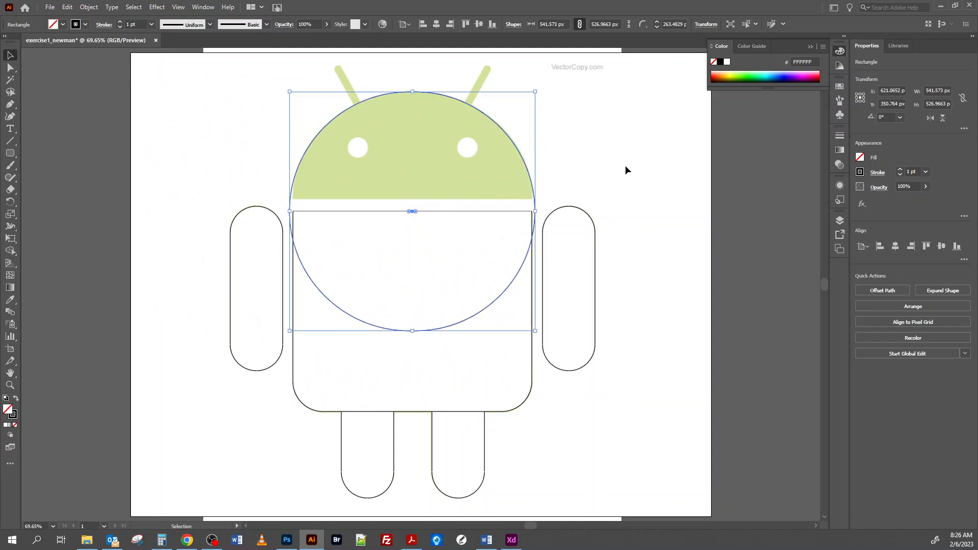
click(626, 166)
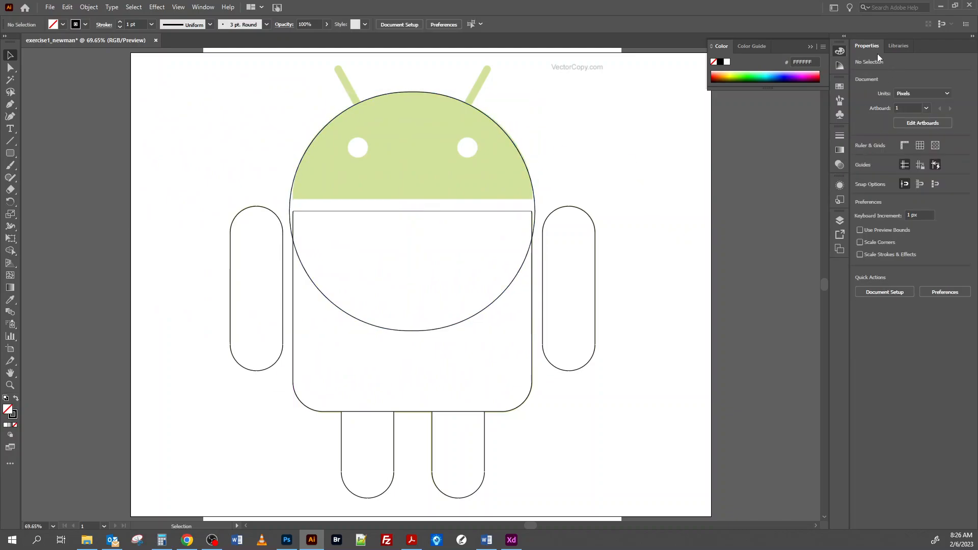
Step: Lock the body path and the four arm and leg rectangles on the trace layer, keeping only the head circle unlocked
click(840, 220)
click(680, 231)
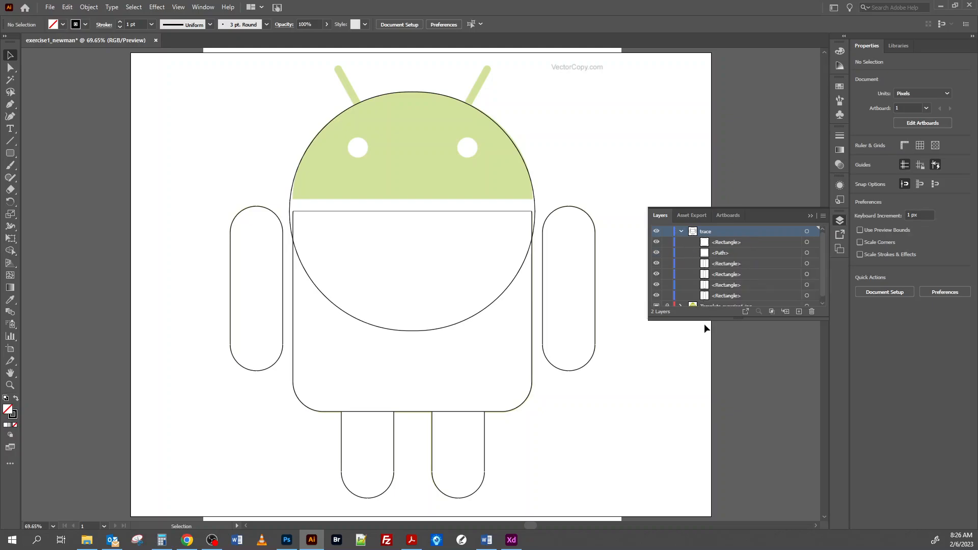
drag(718, 319, 718, 427)
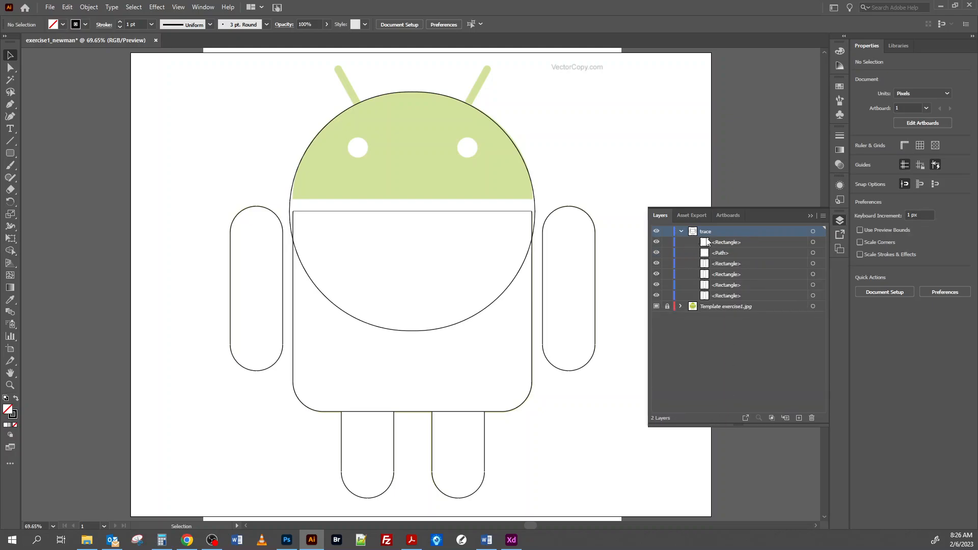
click(667, 253)
drag(667, 264, 667, 298)
click(809, 216)
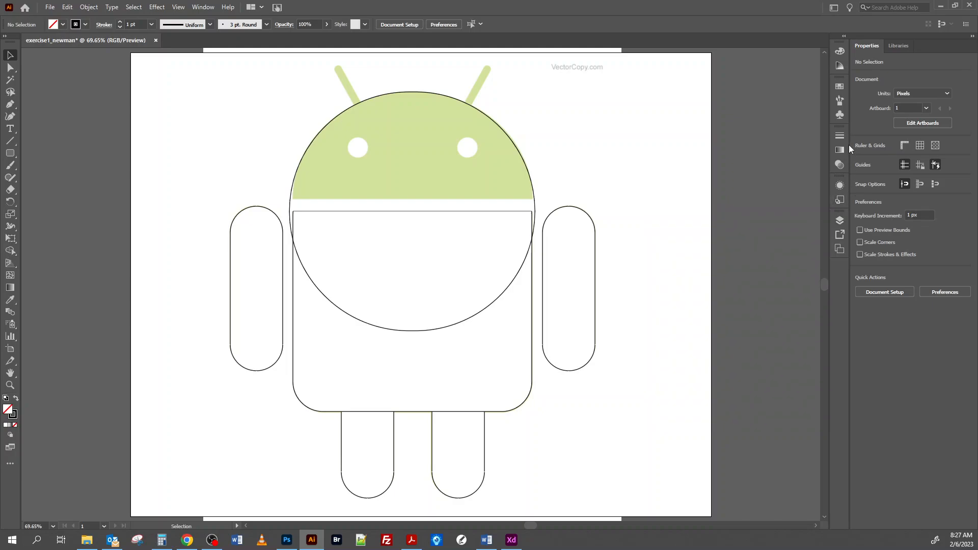
Step: Draw a rectangle about 657 x 230 px across the head circle, starting at the lower edge of the template's head
drag(10, 153, 47, 154)
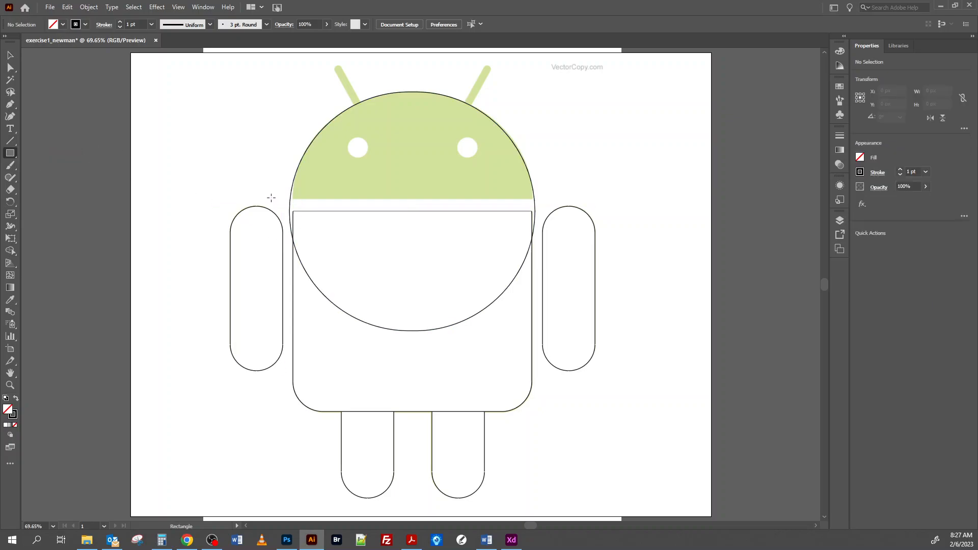
mouse_move(269, 197)
mouse_down()
mouse_move(378, 234)
mouse_move(538, 267)
mouse_move(571, 288)
mouse_move(566, 300)
mouse_up()
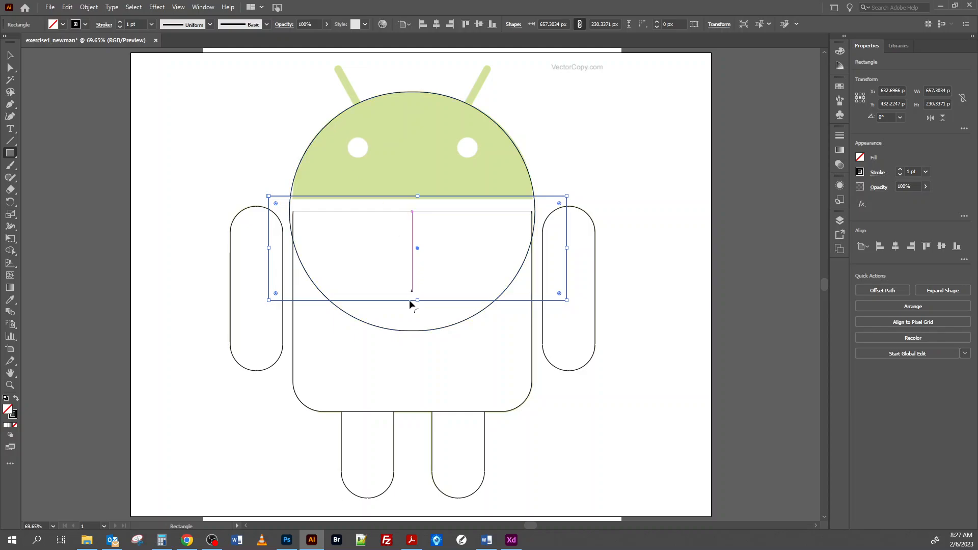
Step: Extend the rectangle's lower edge past the bottom of the head circle, making it about 312 px high
drag(417, 298, 417, 337)
key(ctrl+z)
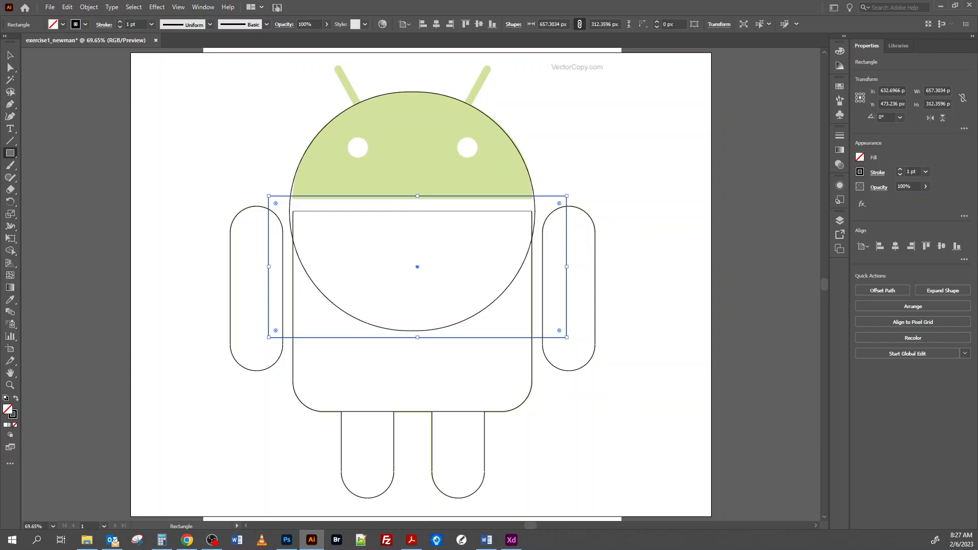
Step: Subtract the rectangle from the head circle and stretch the remaining dome down to the template head's lower edge, about 238 px high
click(10, 55)
click(356, 105)
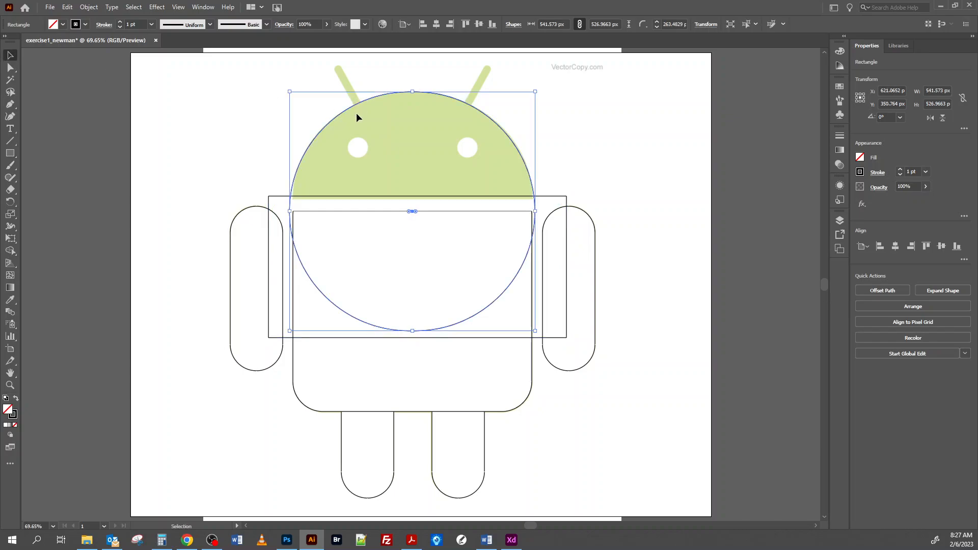
shift+click(276, 199)
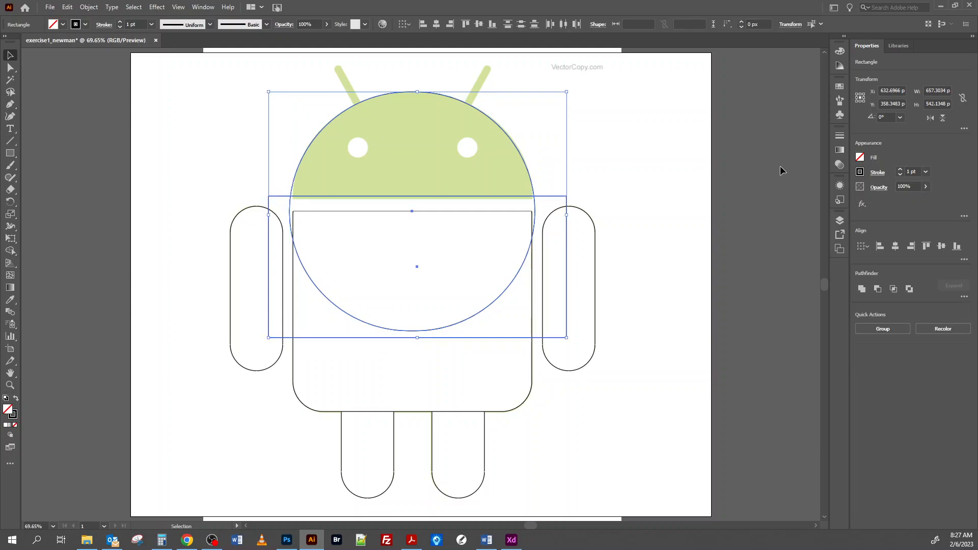
click(878, 289)
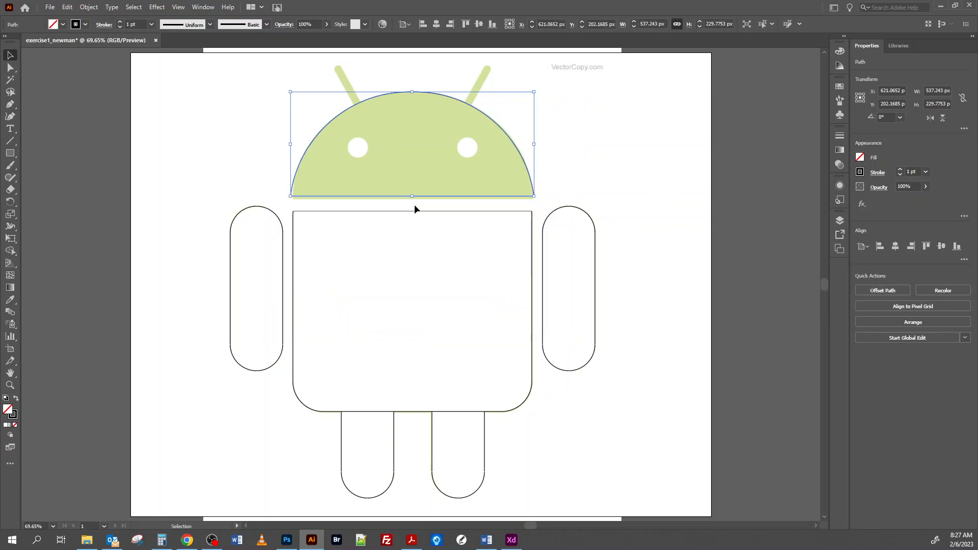
drag(412, 196, 412, 200)
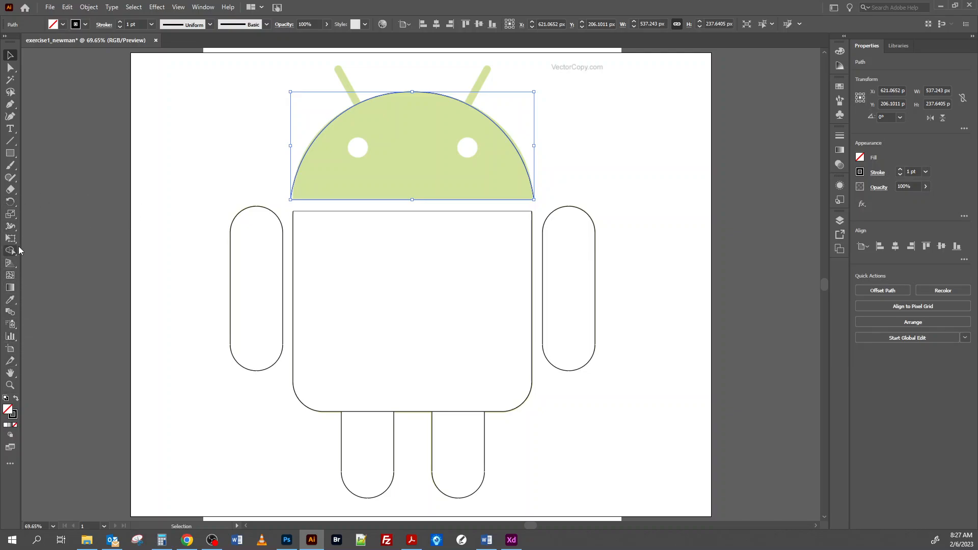
Step: Fill the head shape with the dark red swatch and leave nothing selected
click(839, 87)
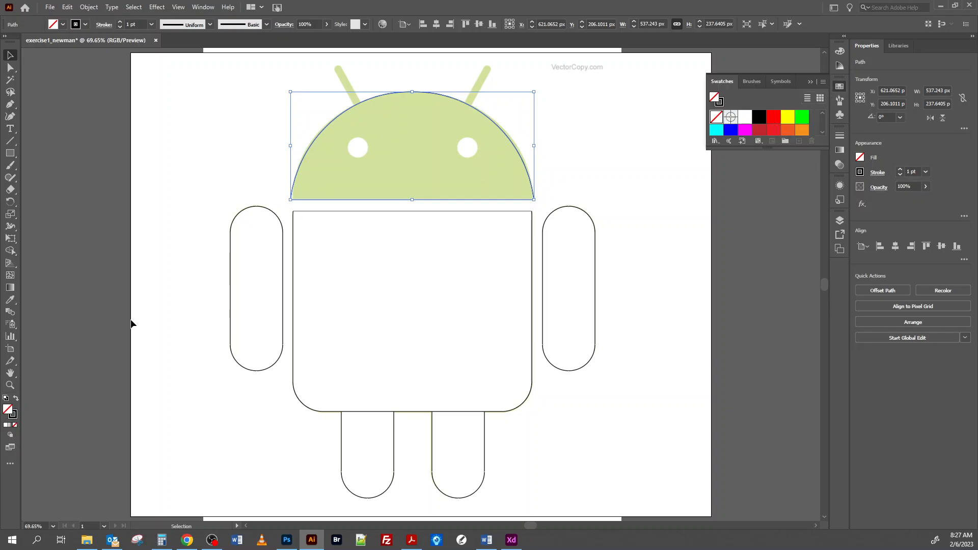
click(759, 130)
click(598, 156)
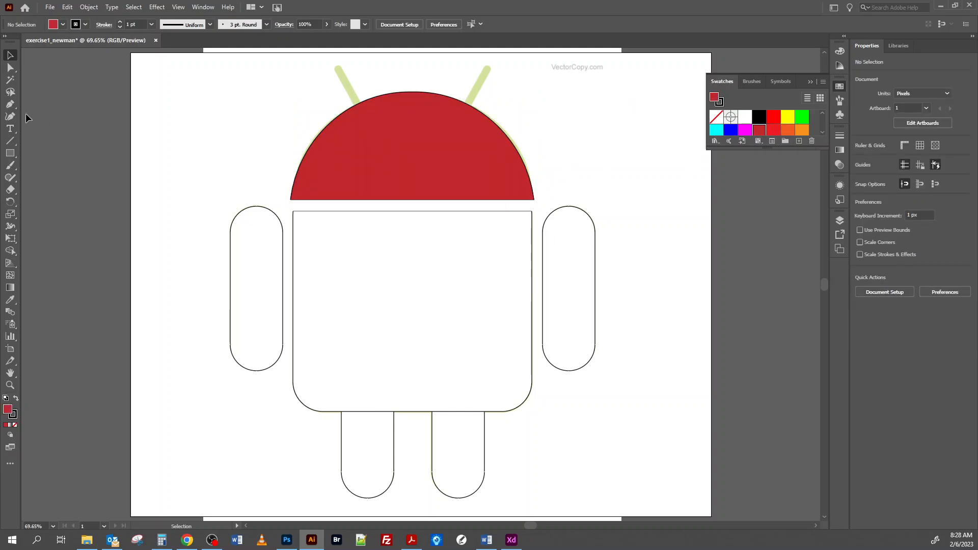
Step: Remove the head shape's fill and draw a circle about 44 px wide from the center of the template's left eye
drag(10, 152, 56, 177)
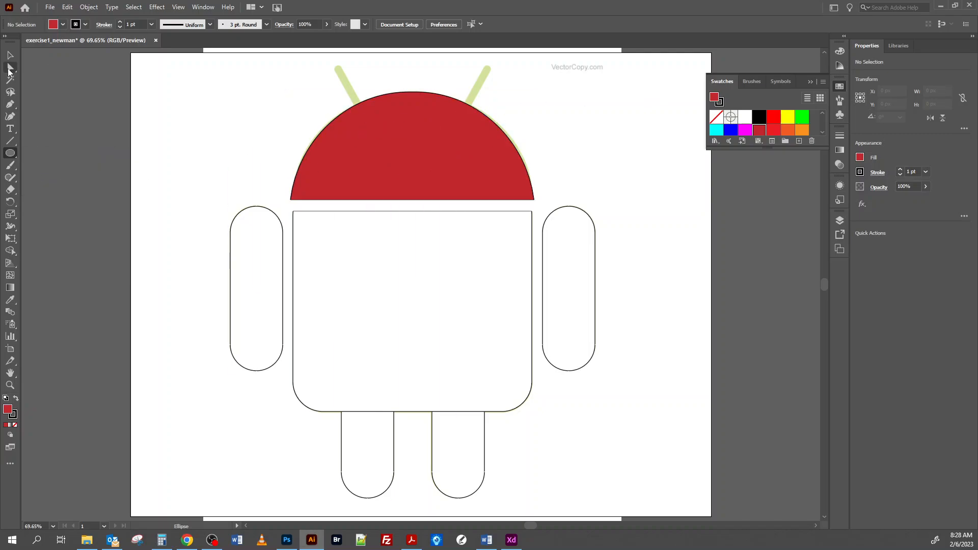
key(v)
click(344, 160)
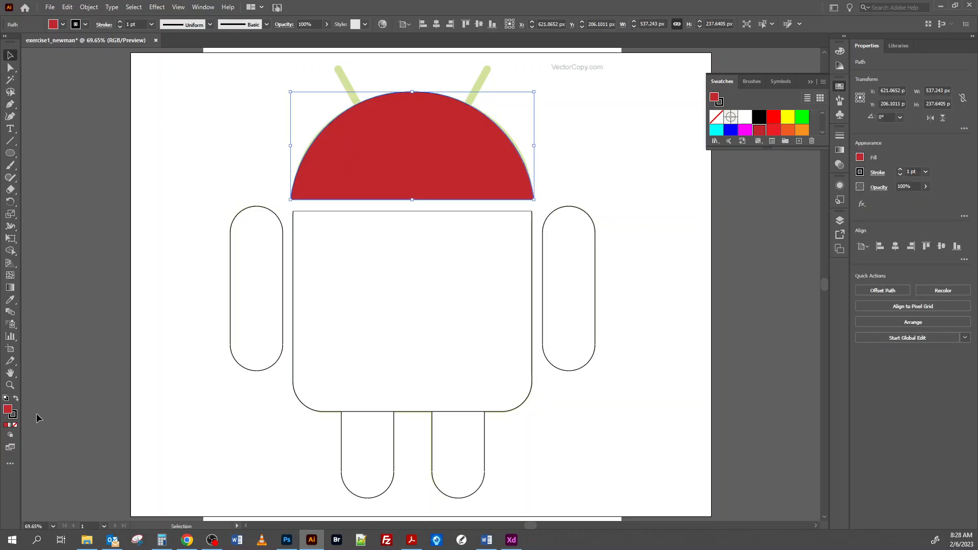
click(15, 425)
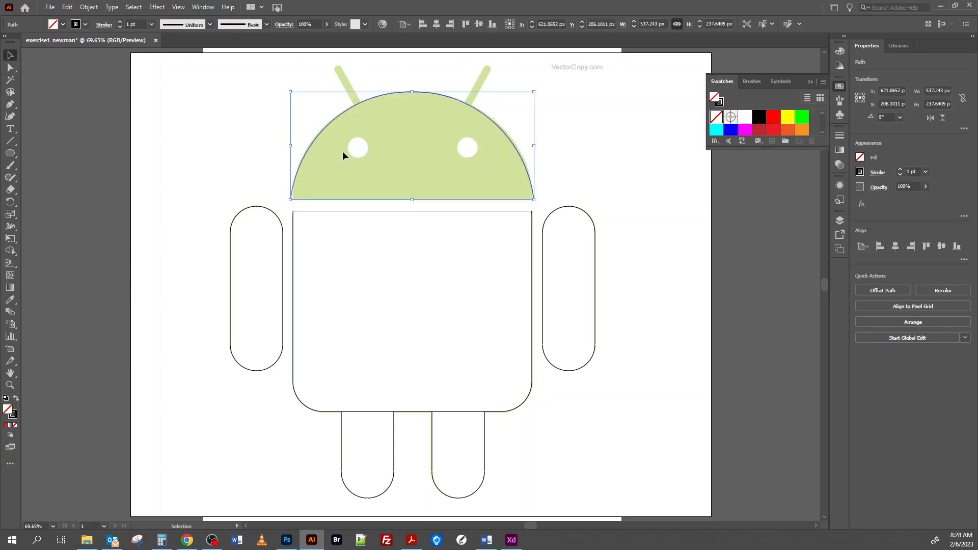
click(10, 153)
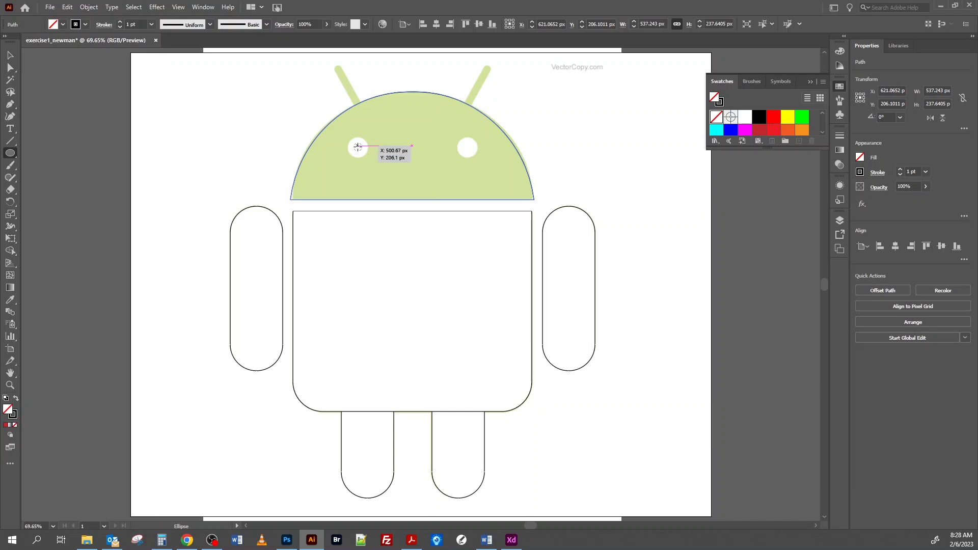
drag(358, 146, 367, 155)
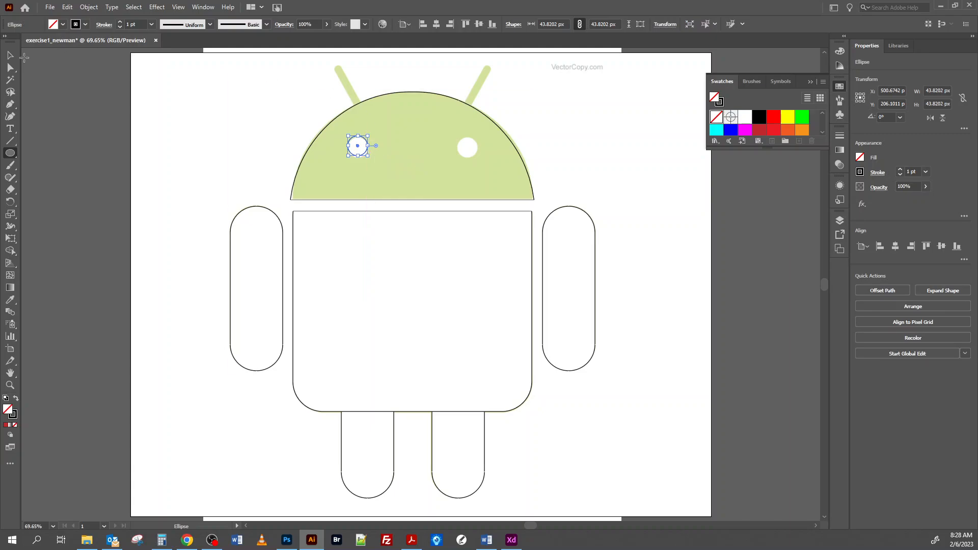
Step: Nudge the eye circle down 3 px to match the template and place a copy of it over the right eye
click(11, 55)
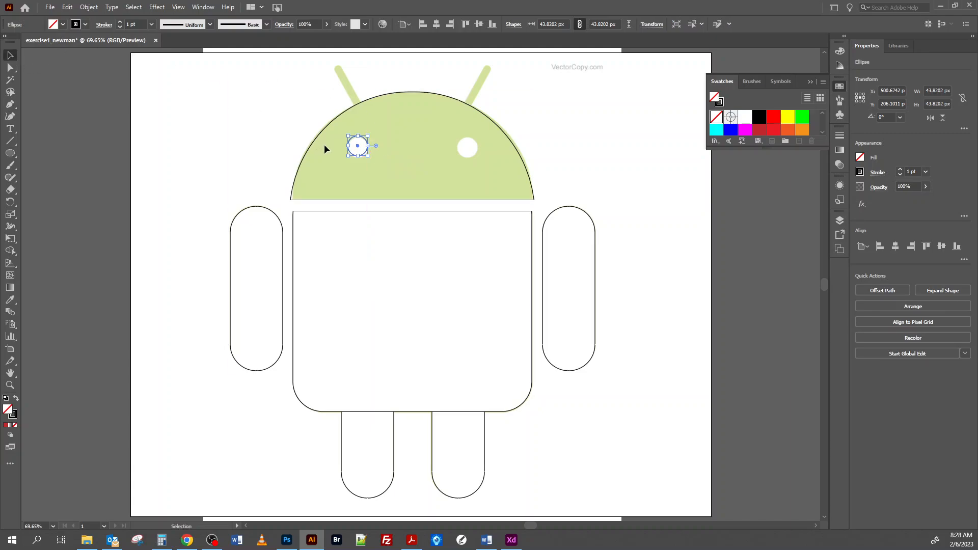
key(Down)
key(Down)
key(Down)
key(Right)
key(Left)
drag(365, 140, 475, 144)
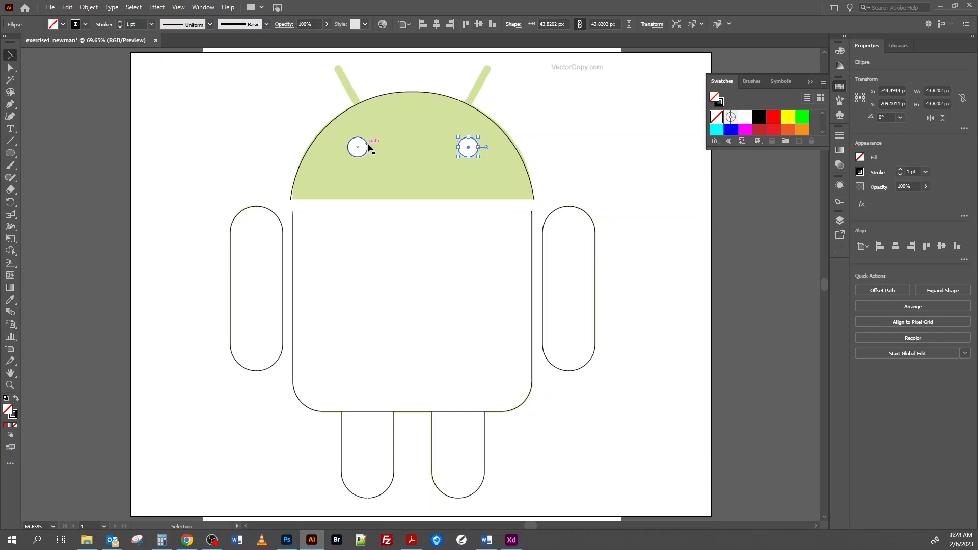
click(388, 142)
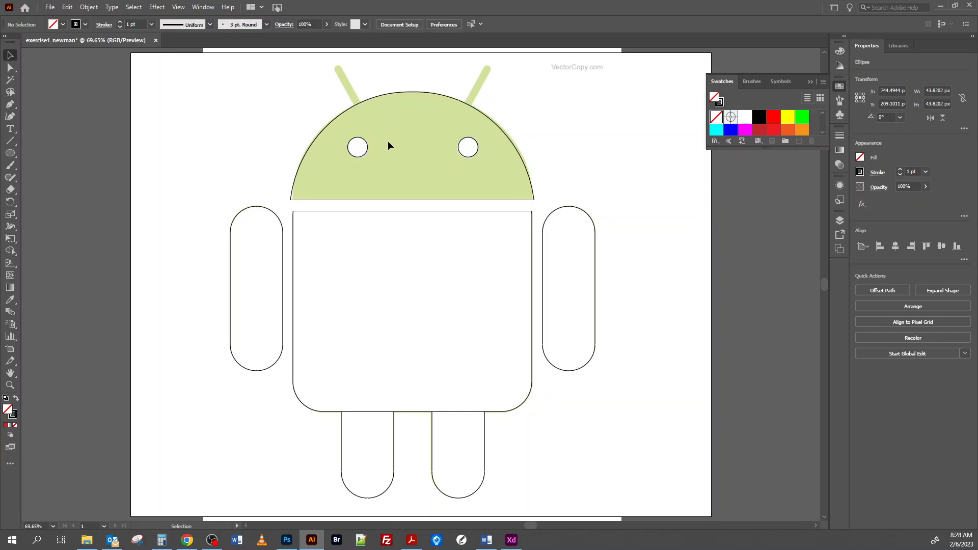
click(475, 151)
click(365, 154)
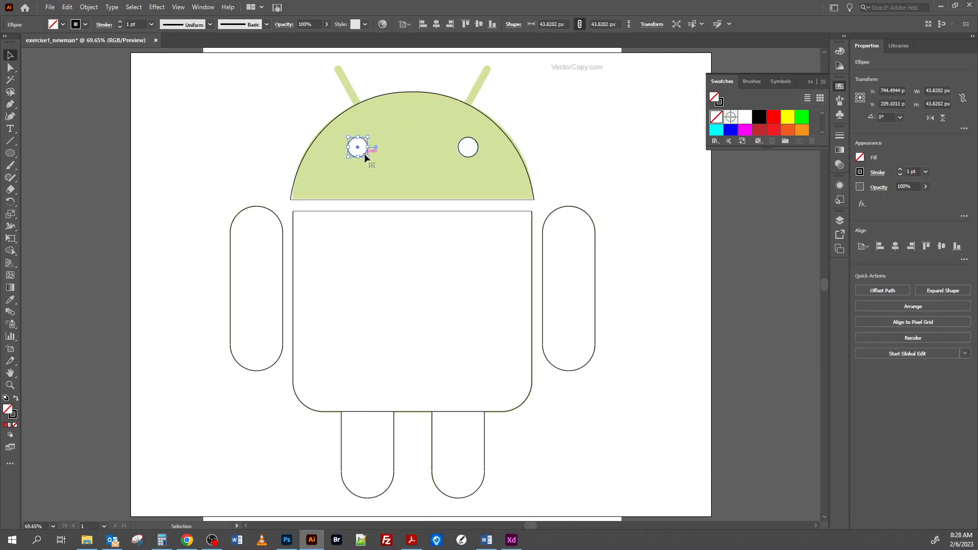
click(560, 126)
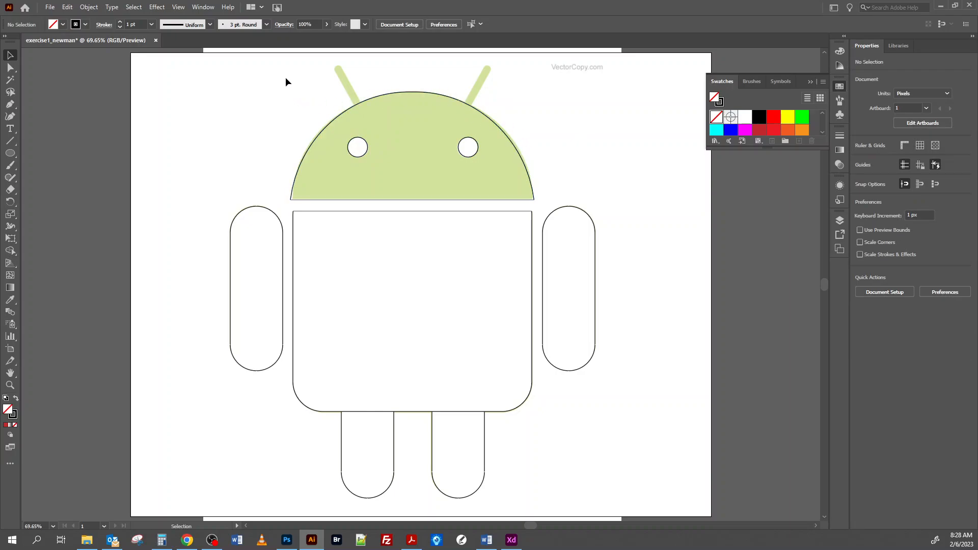
Step: Subtract both eye circles from the head shape using Minus Front, leaving nothing selected
drag(286, 75, 542, 204)
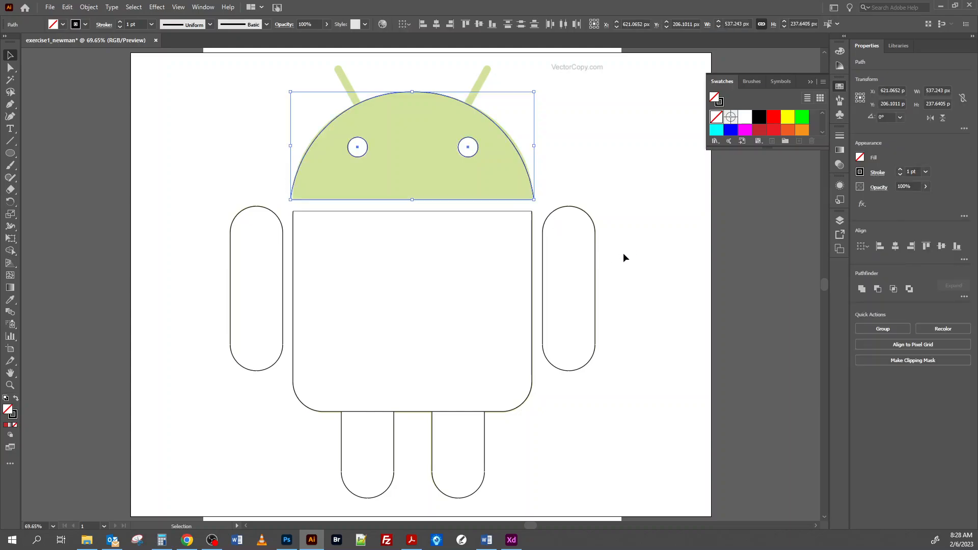
click(877, 289)
click(620, 151)
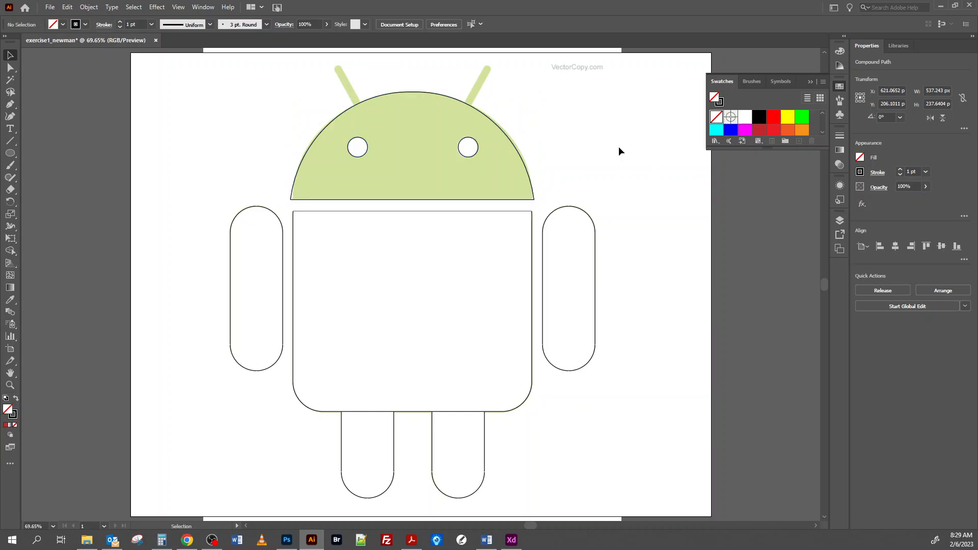
click(458, 101)
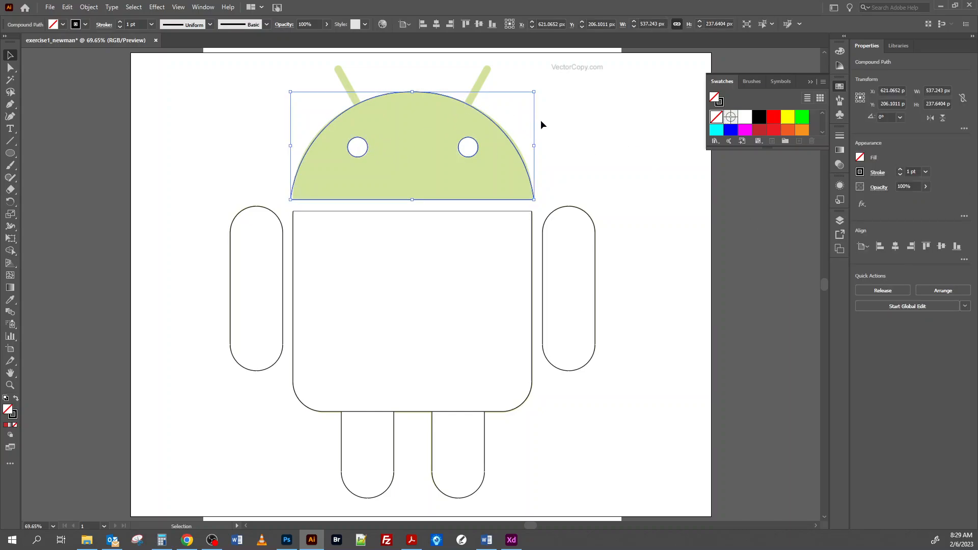
click(585, 131)
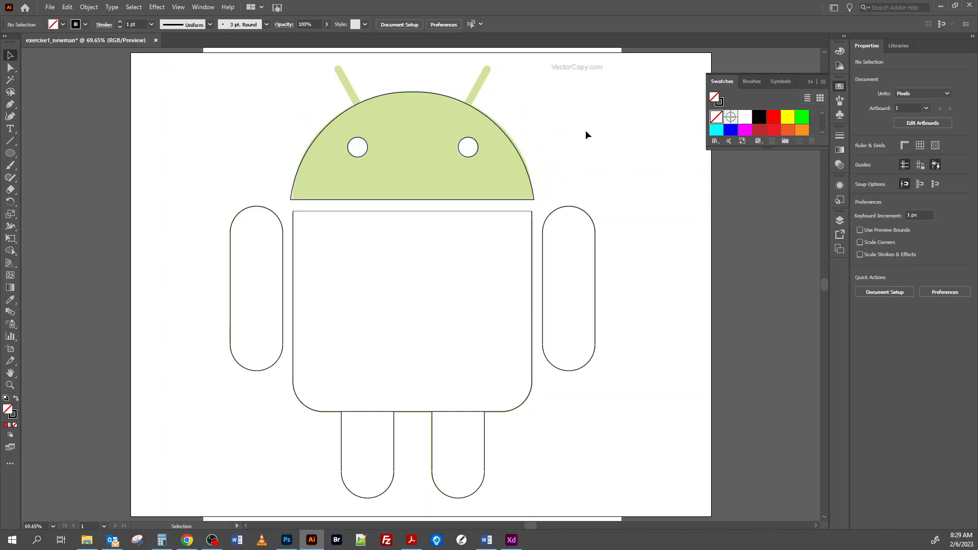
Step: Draw a diagonal line about 50 x 93 px along the template's left antenna, from its tip to just inside the head
click(9, 140)
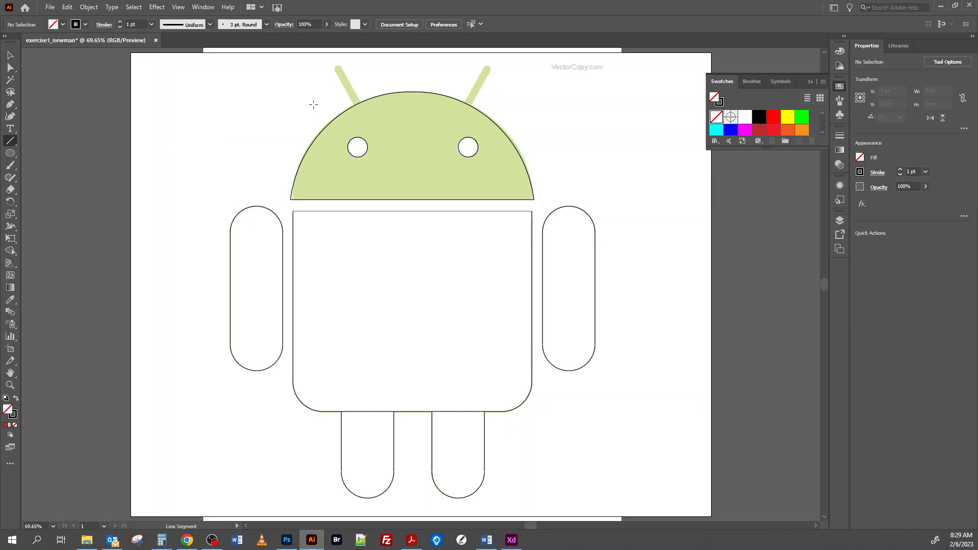
key(ctrl+equal)
key(ctrl+equal)
drag(387, 92, 431, 379)
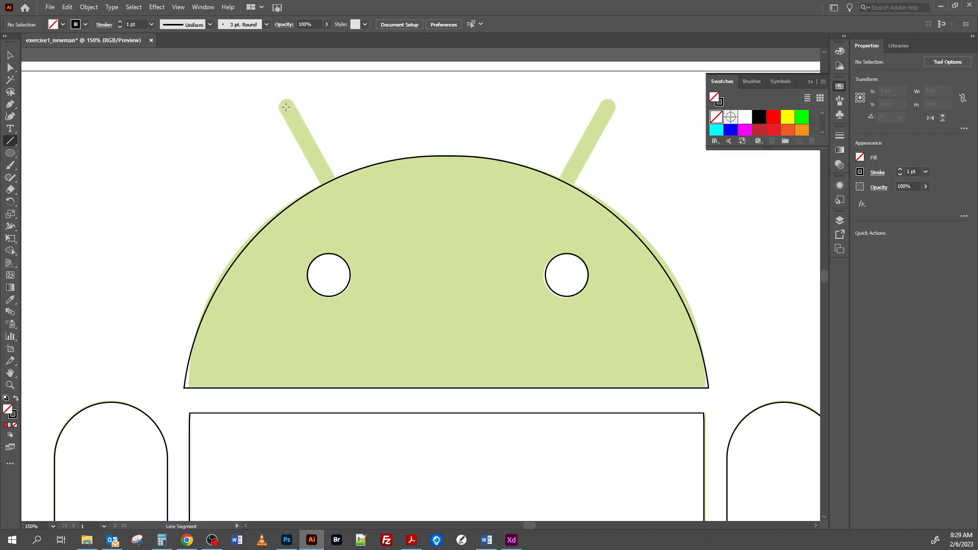
drag(286, 105, 335, 196)
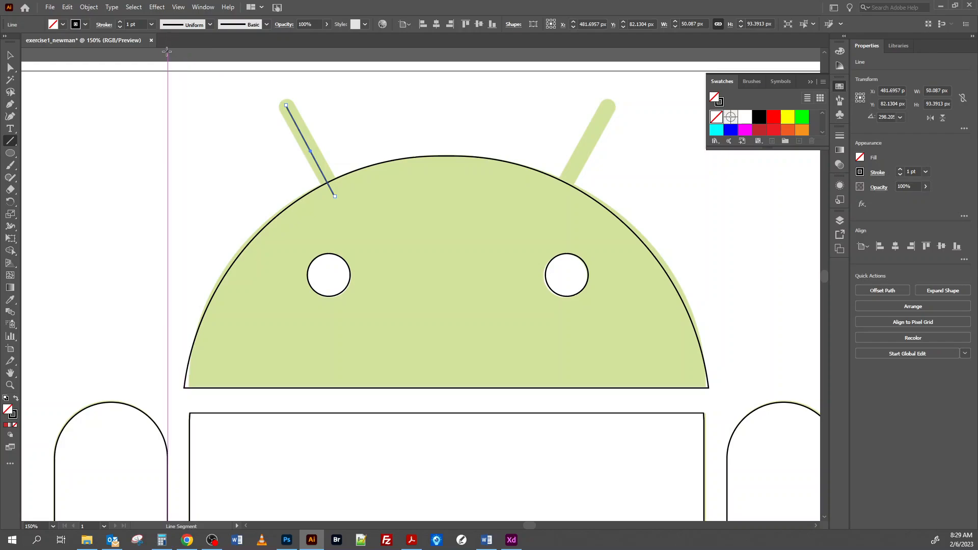
Step: Increase the antenna line's stroke weight to 16 pt to match the template's thickness
click(119, 22)
click(119, 22)
click(119, 21)
click(120, 21)
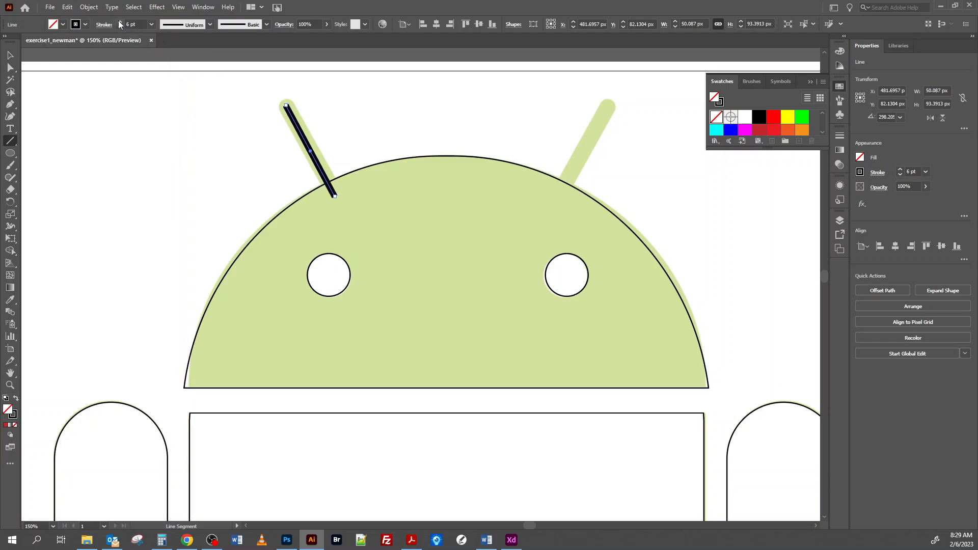
click(119, 21)
click(120, 22)
click(119, 21)
click(119, 22)
click(119, 22)
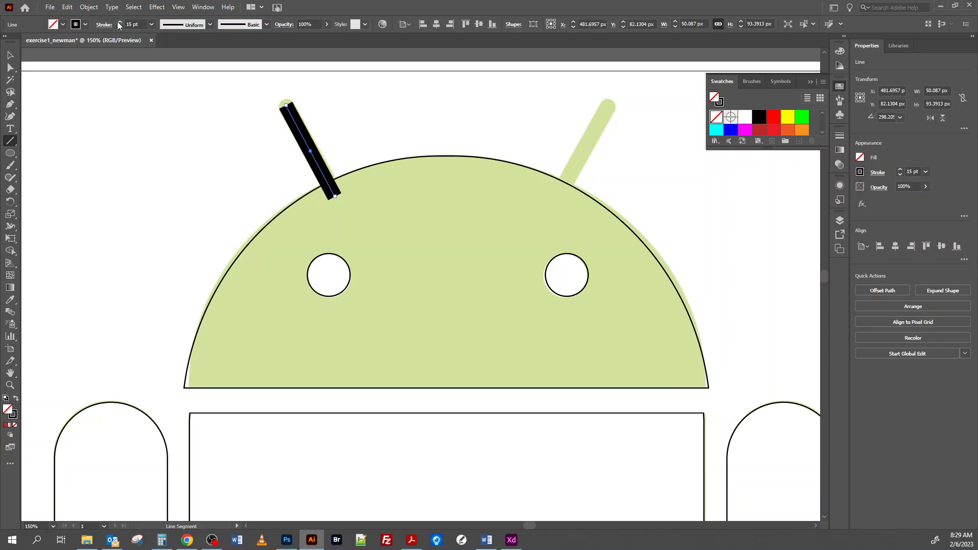
click(120, 22)
Step: Give the antenna line's stroke a round cap
click(9, 56)
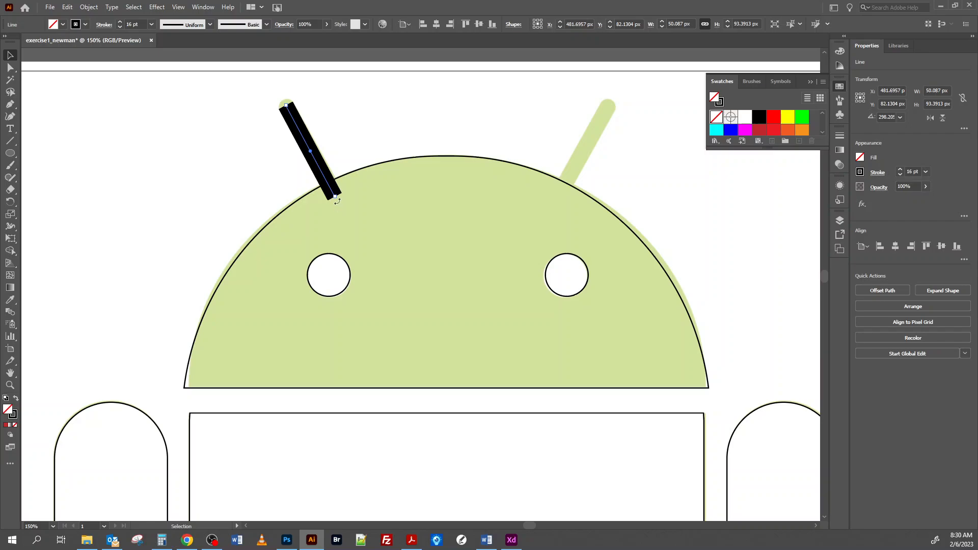
drag(336, 200, 340, 203)
click(103, 25)
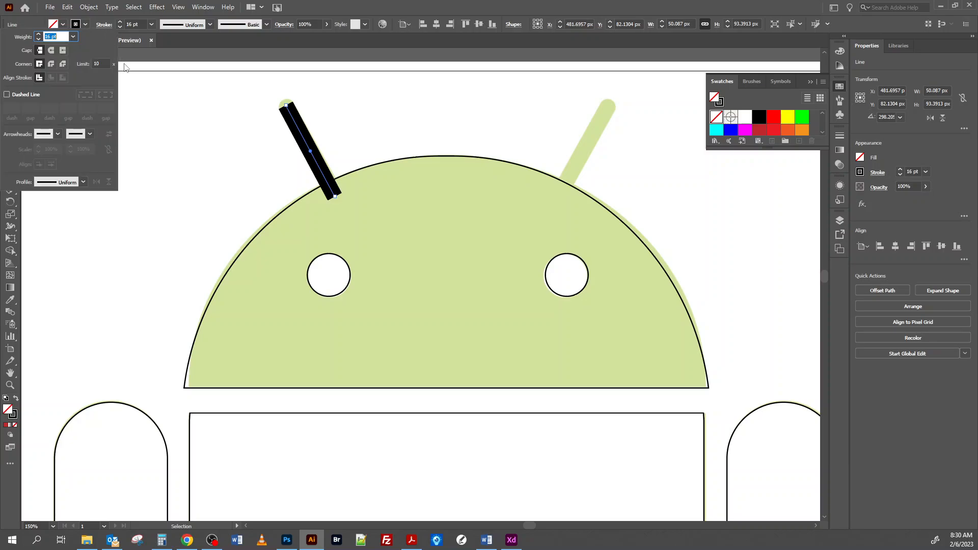
click(51, 51)
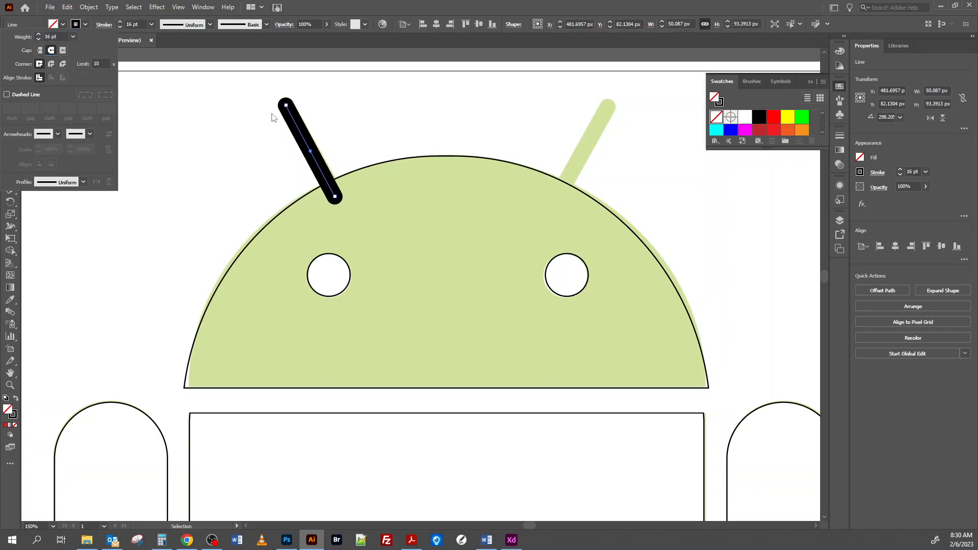
click(317, 6)
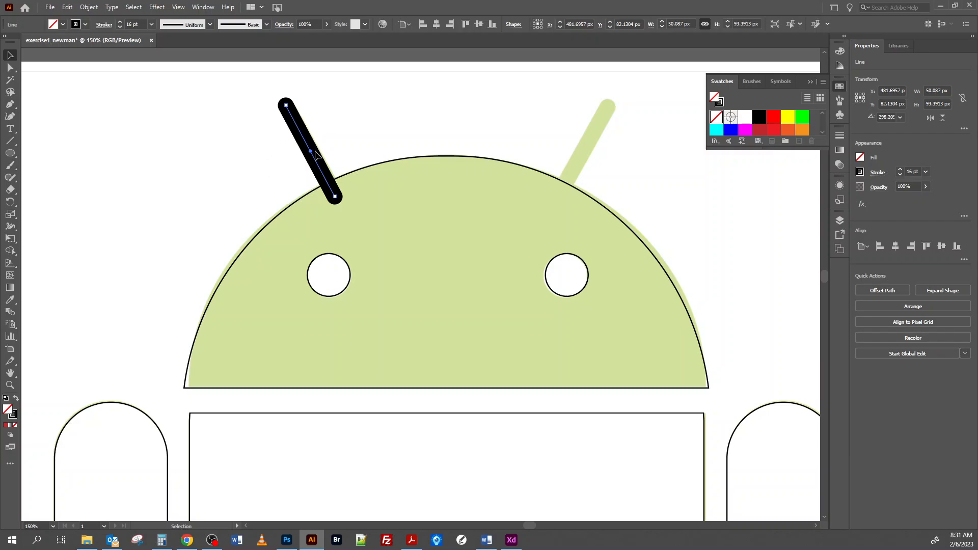
Step: Expand the antenna line's fill and stroke into a filled shape and select that shape
click(90, 7)
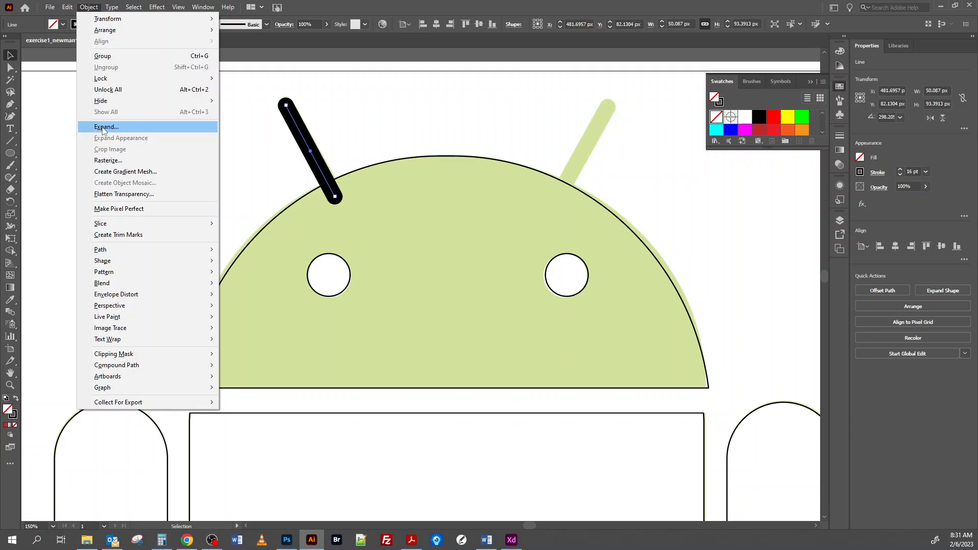
click(107, 129)
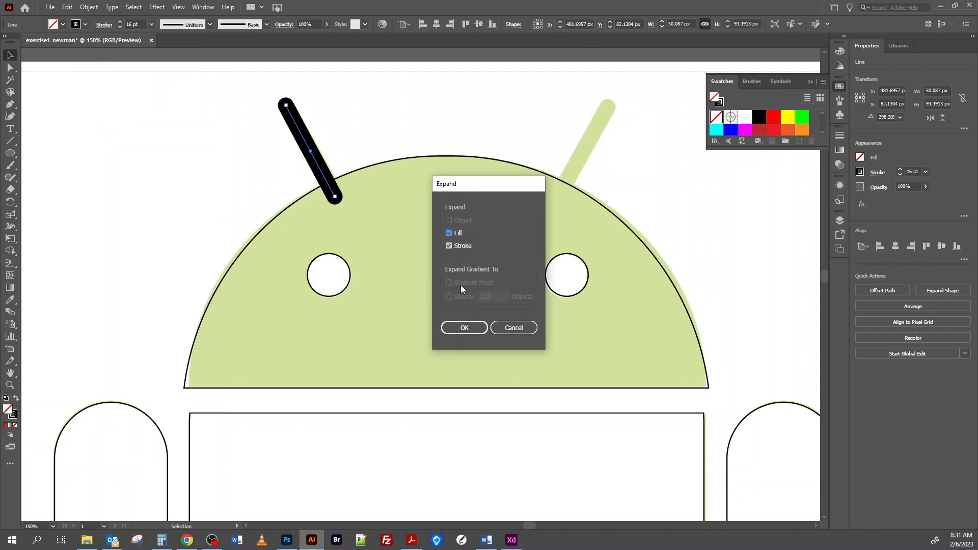
click(462, 328)
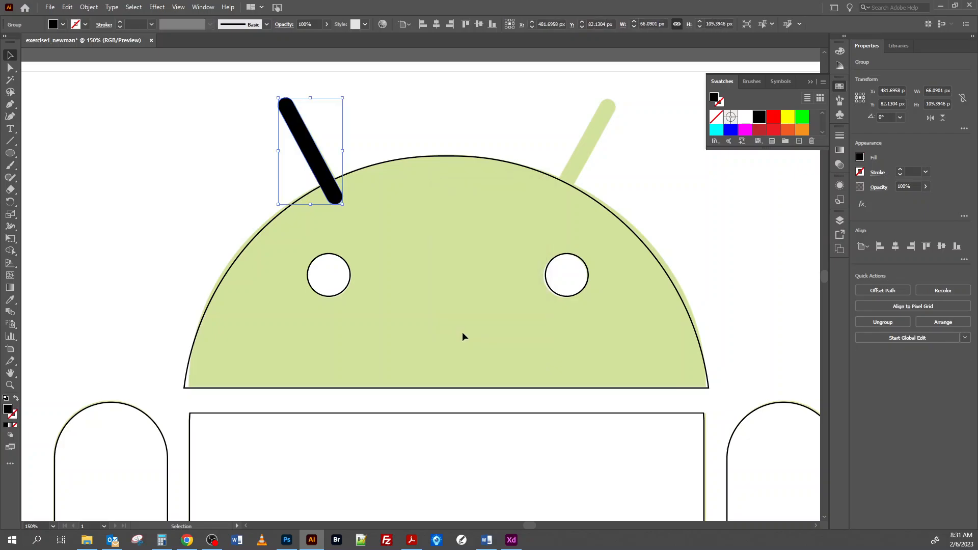
click(335, 103)
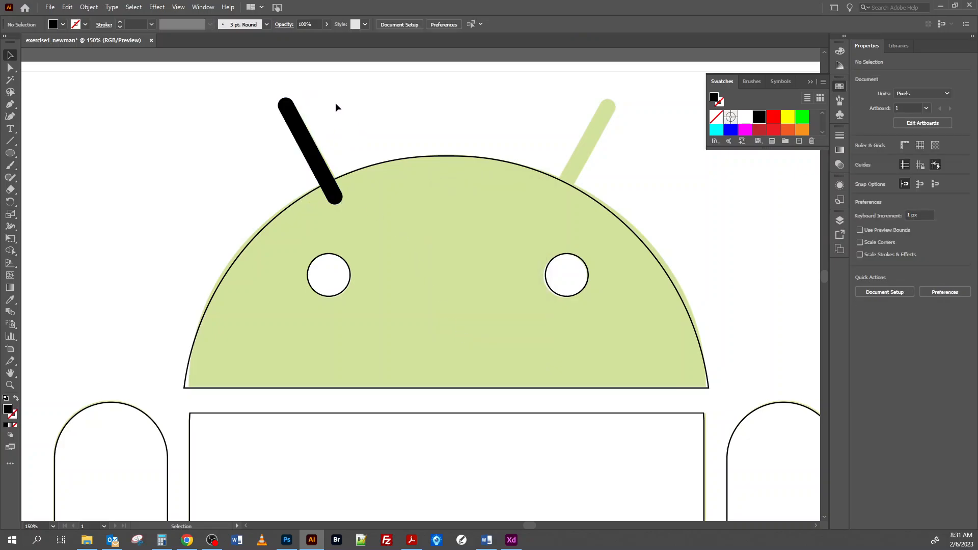
click(296, 121)
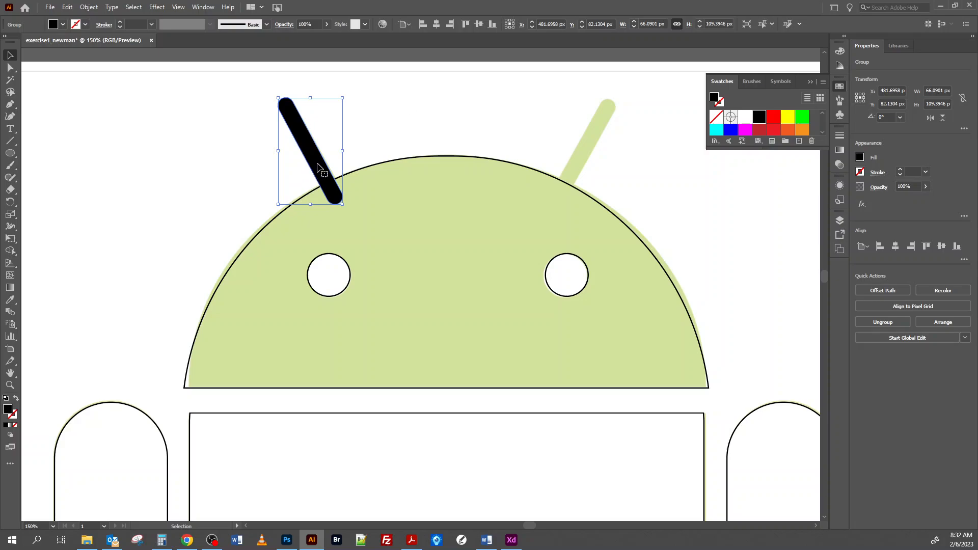
Step: Duplicate the left antenna, rotate the copy about 57° clockwise to slant the opposite way, and place it over the template's right antenna
drag(325, 171, 550, 171)
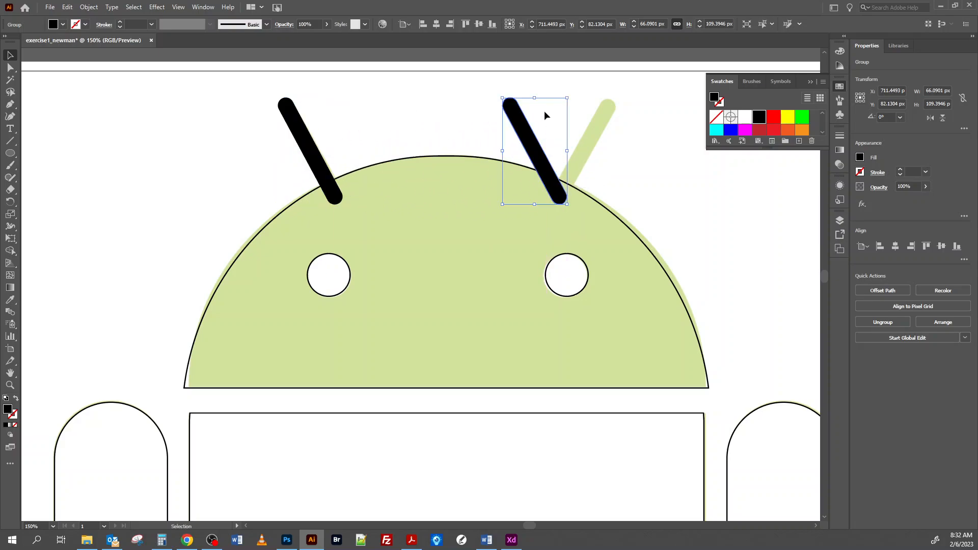
drag(570, 93, 618, 148)
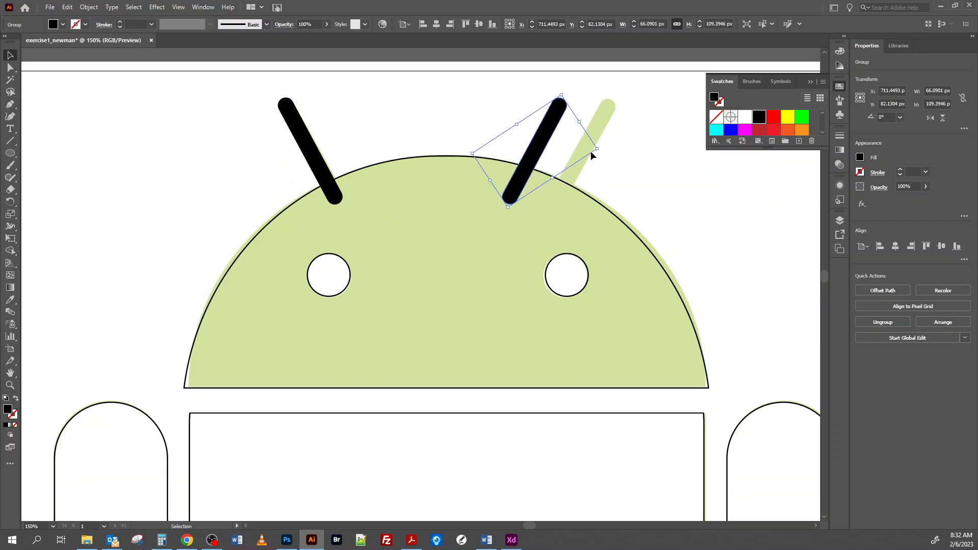
drag(549, 148, 587, 147)
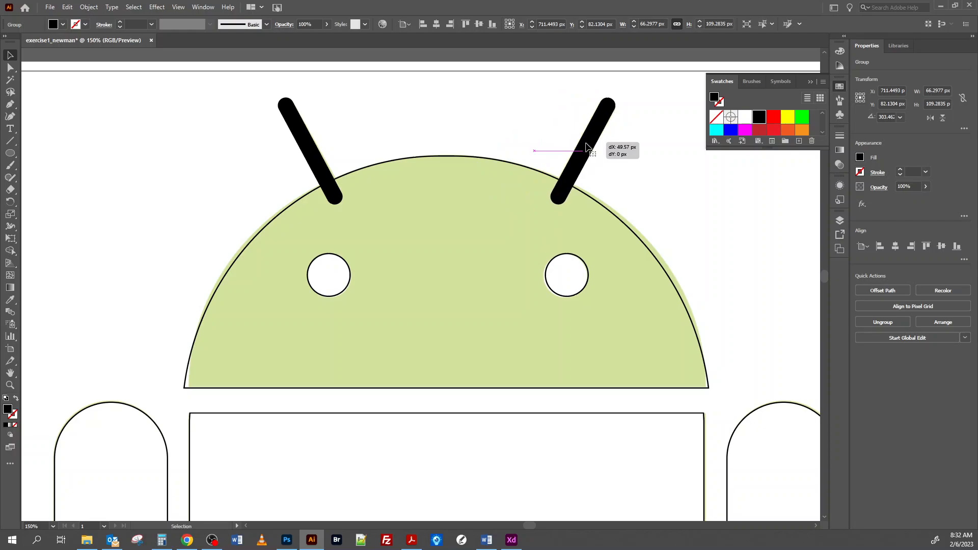
drag(523, 195, 523, 195)
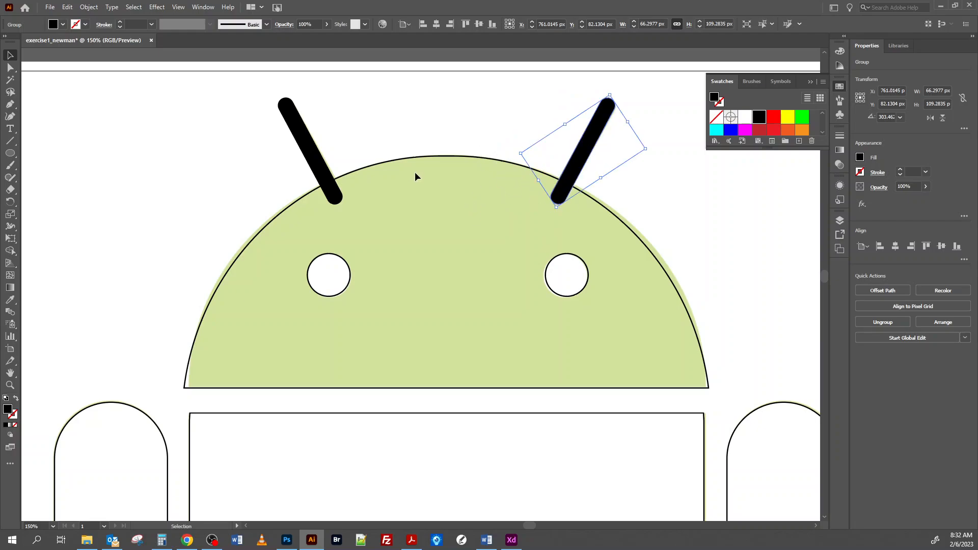
click(371, 113)
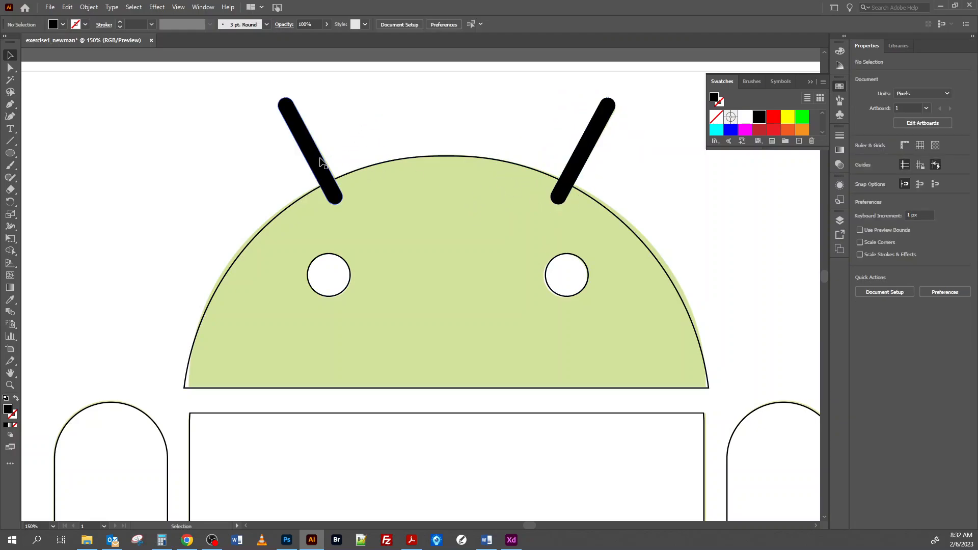
Step: Select the head outline with its eyes and both antennas and unite them into a single shape
click(318, 159)
click(576, 161)
click(375, 145)
drag(231, 175, 709, 297)
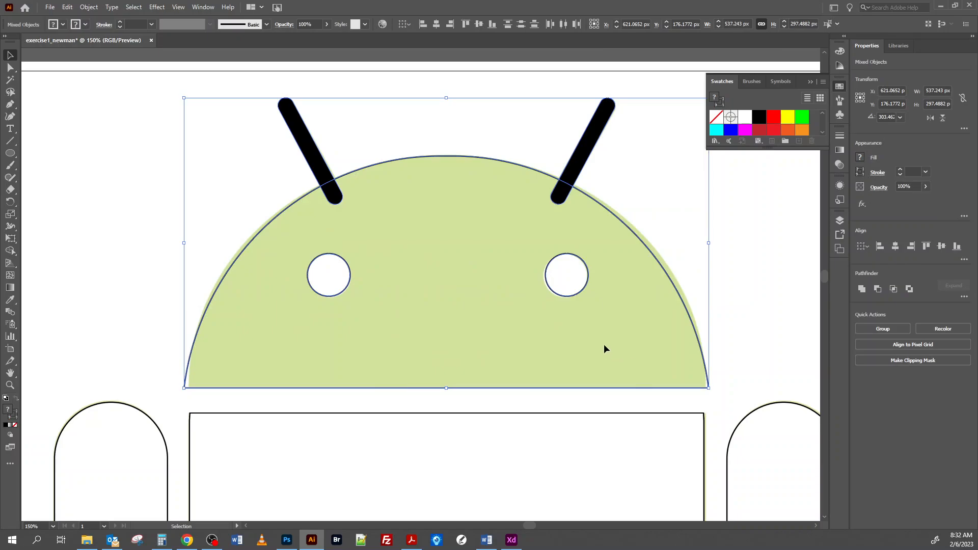
click(860, 290)
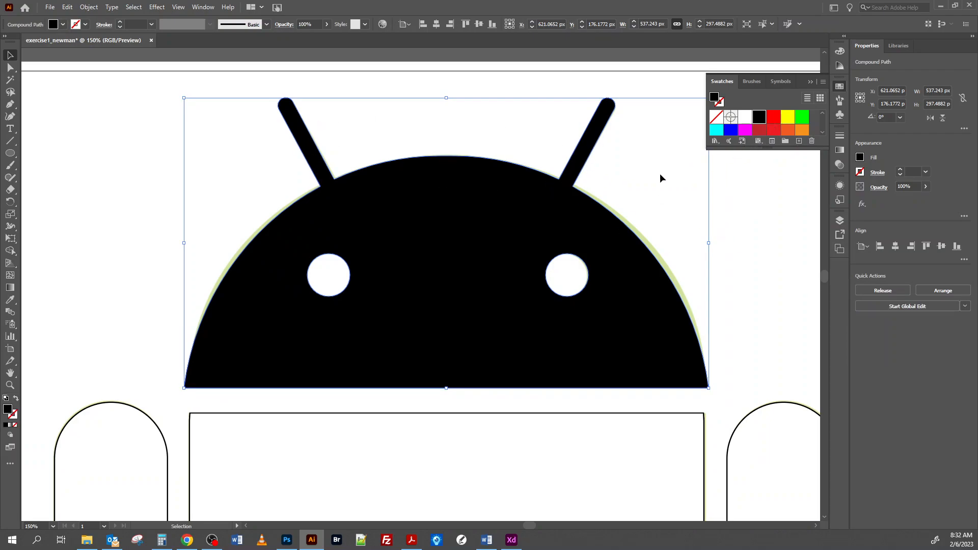
Step: Unlock the body path and the four arm and leg rectangles in the trace layer
scroll(695, 229, down, 4)
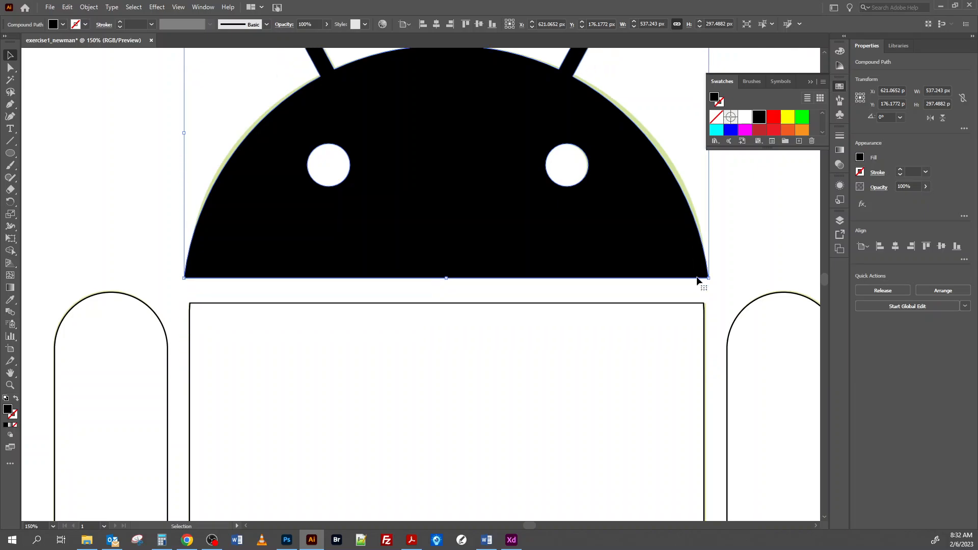
key(ctrl+minus)
key(ctrl+minus)
key(ctrl+minus)
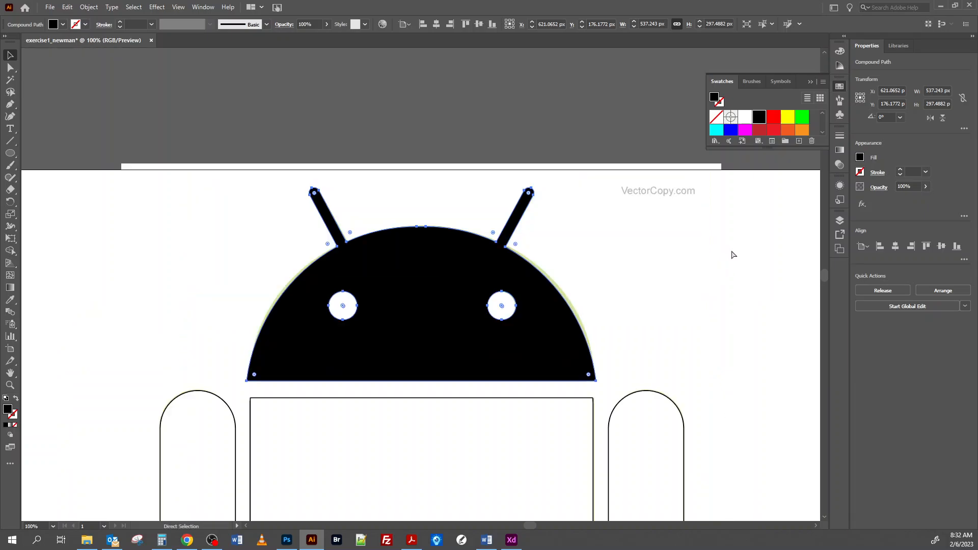
scroll(601, 279, down, 6)
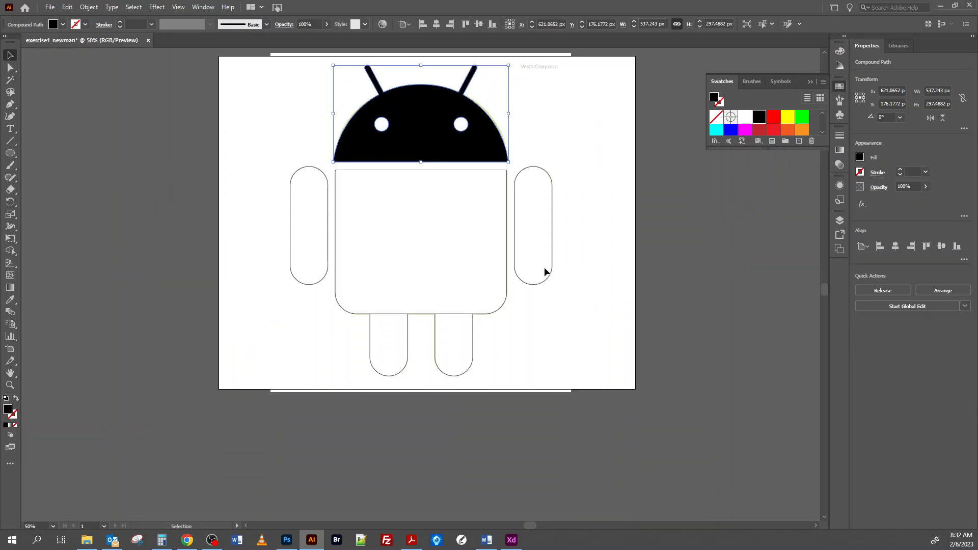
key(ctrl+shift+a)
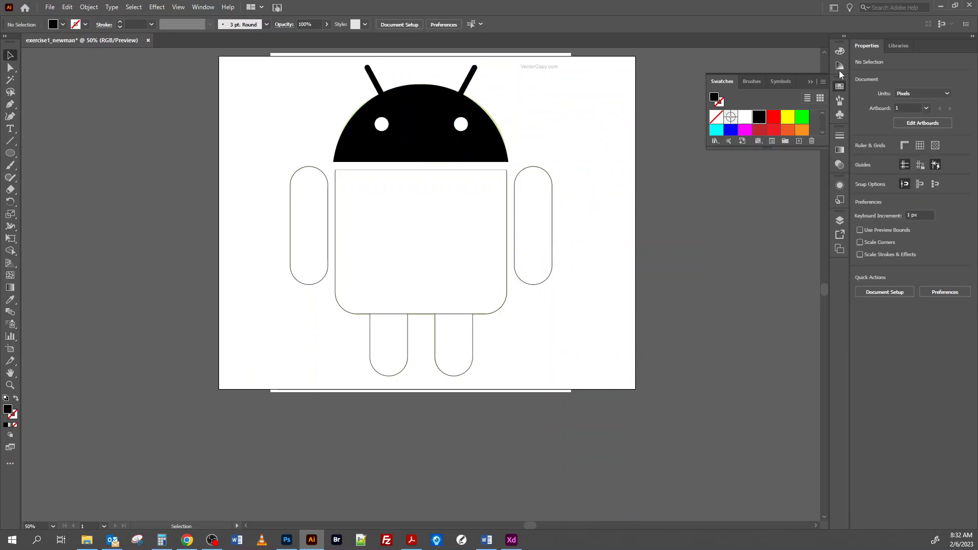
click(839, 221)
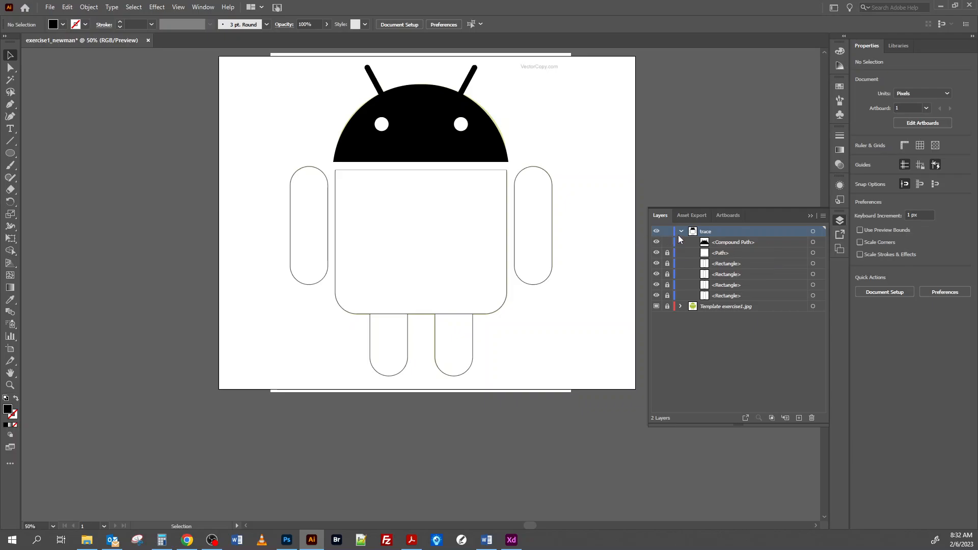
drag(668, 253, 667, 300)
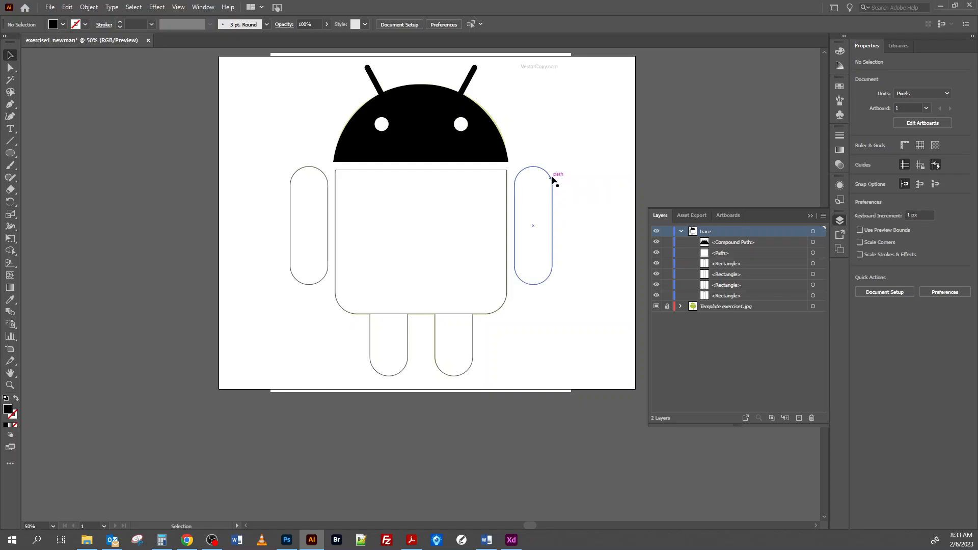
Step: Select the body together with both legs and unite them into one shape
click(318, 173)
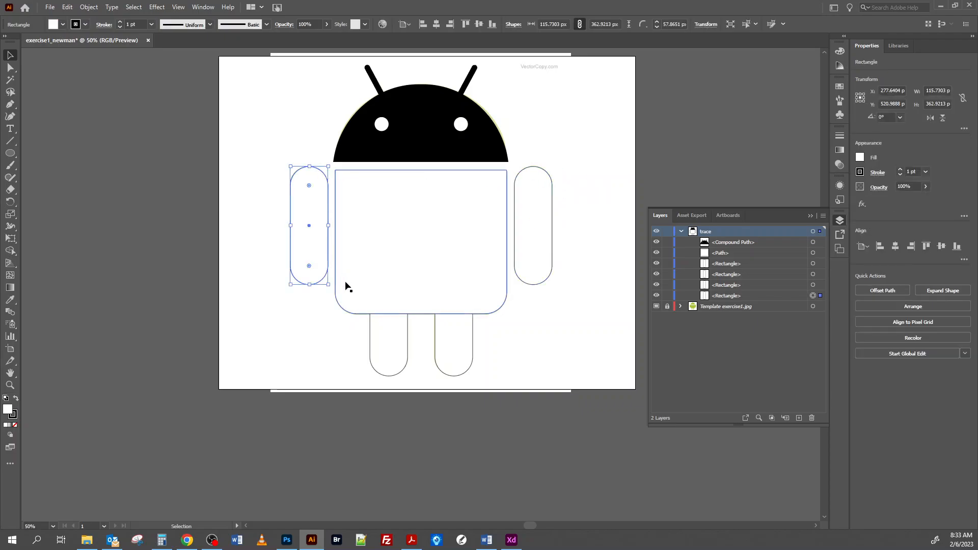
click(355, 313)
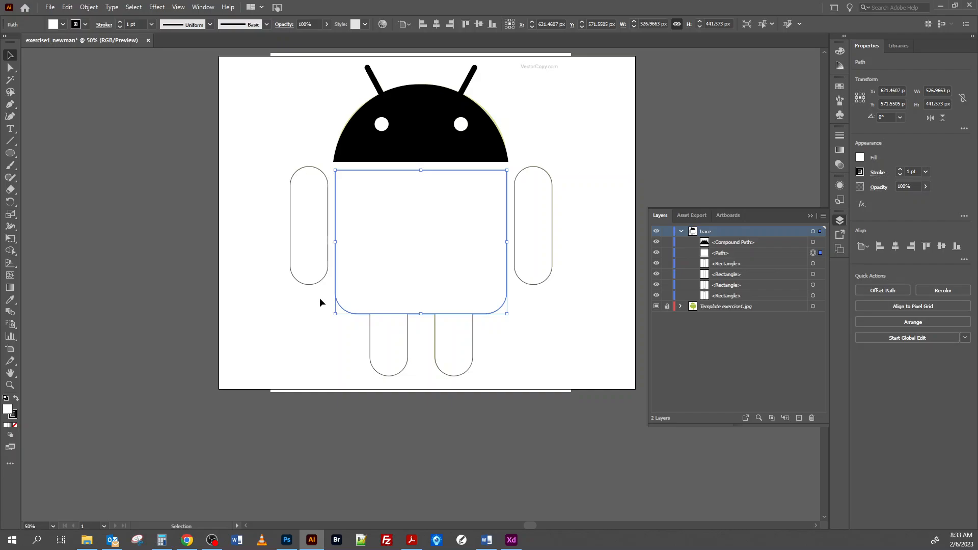
drag(320, 297, 502, 350)
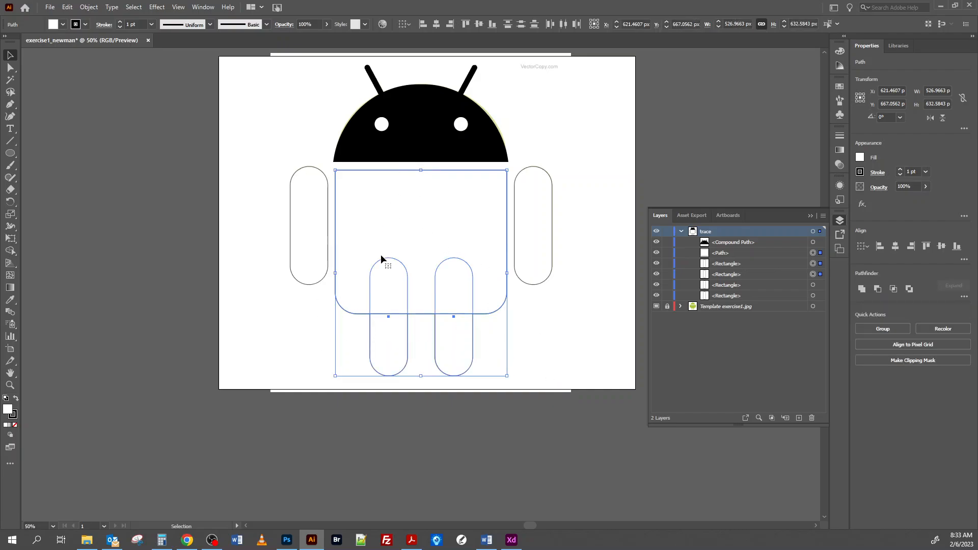
click(861, 289)
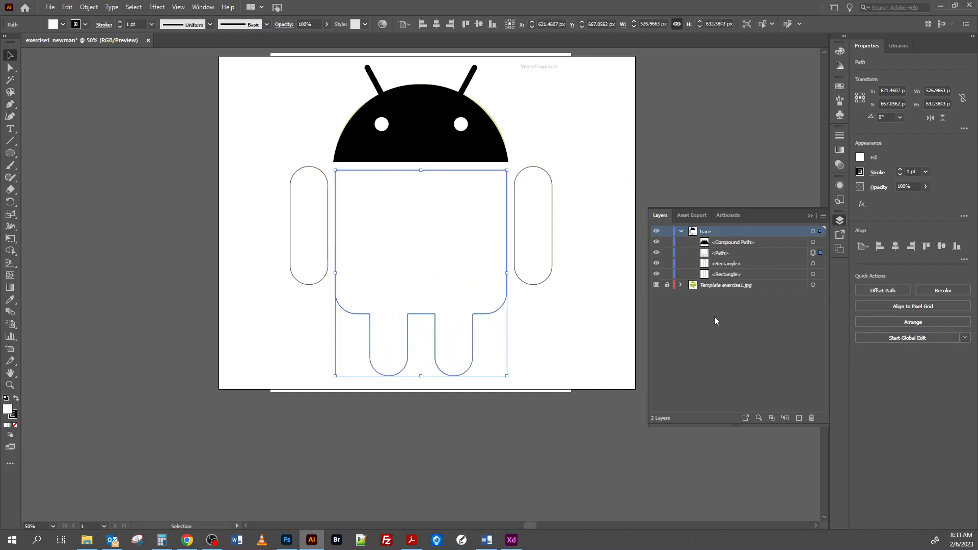
click(554, 316)
Step: Fill the united body and legs with the blue-and-green foliage pattern swatch
click(328, 203)
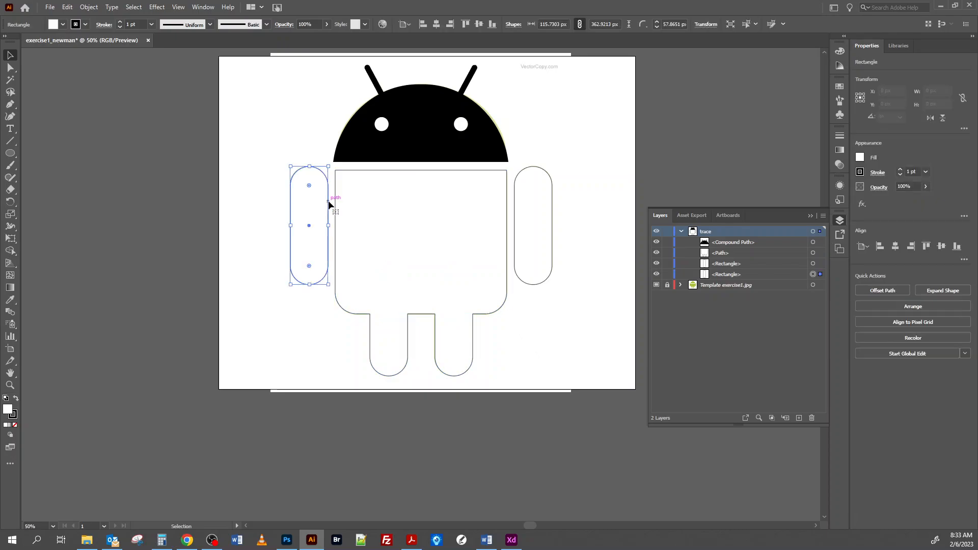
click(335, 208)
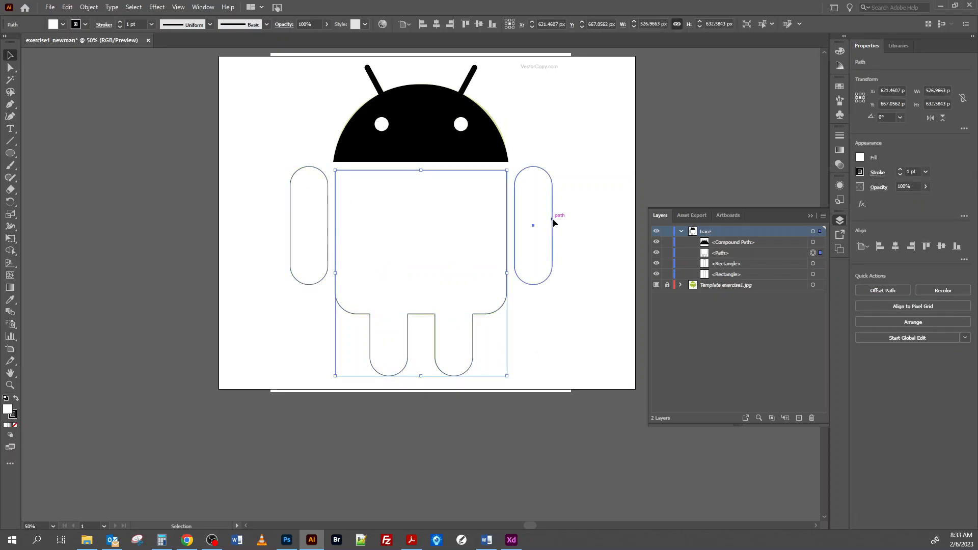
click(553, 223)
click(507, 192)
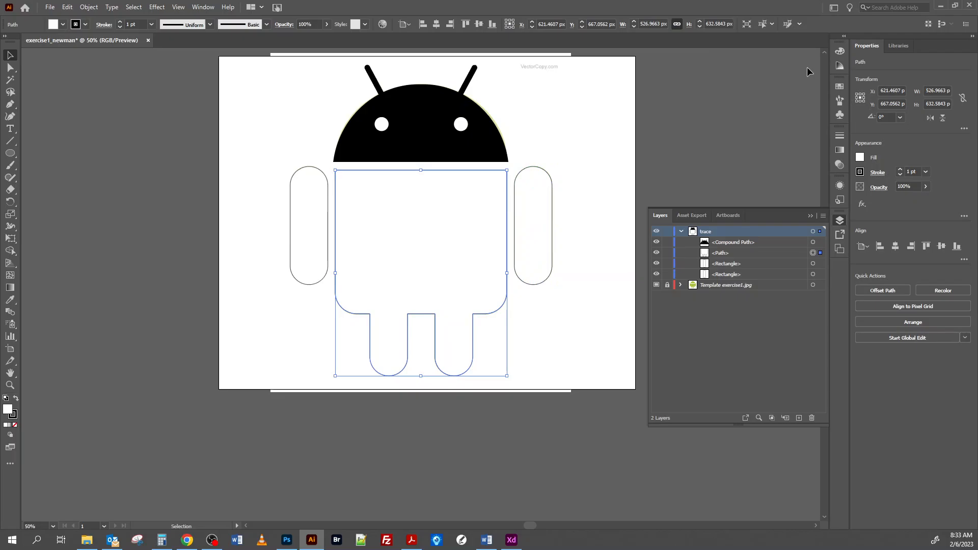
click(839, 87)
scroll(760, 118, down, 5)
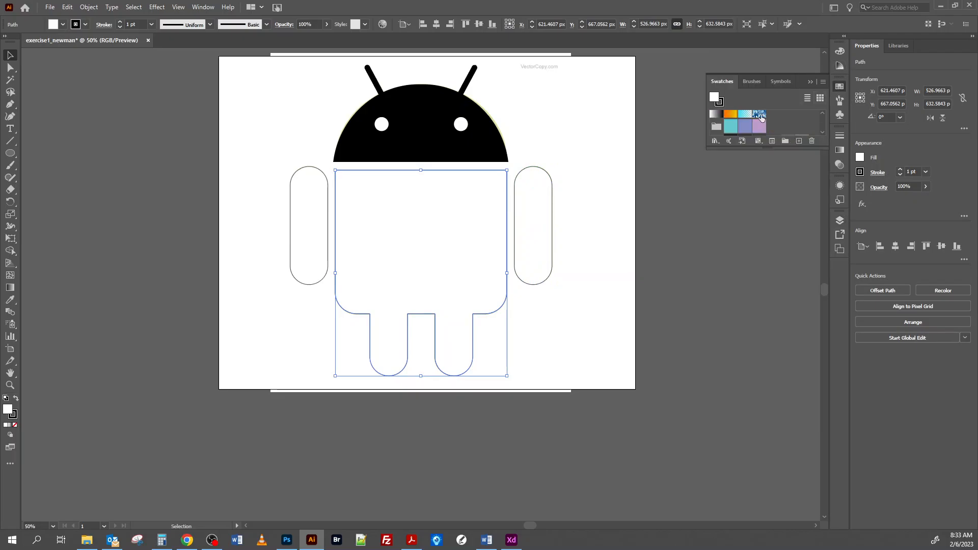
click(759, 115)
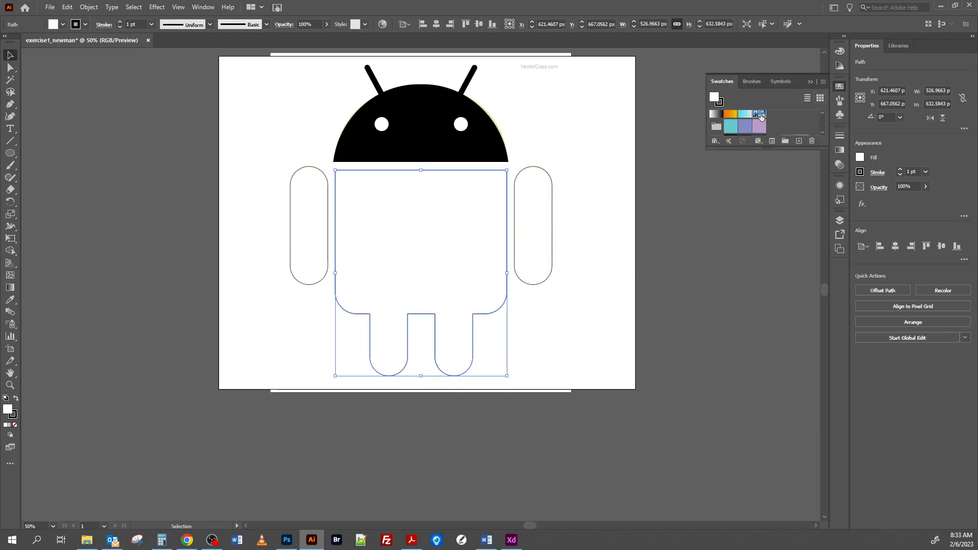
click(568, 178)
Step: Fill the right arm and the left arm with black
click(518, 214)
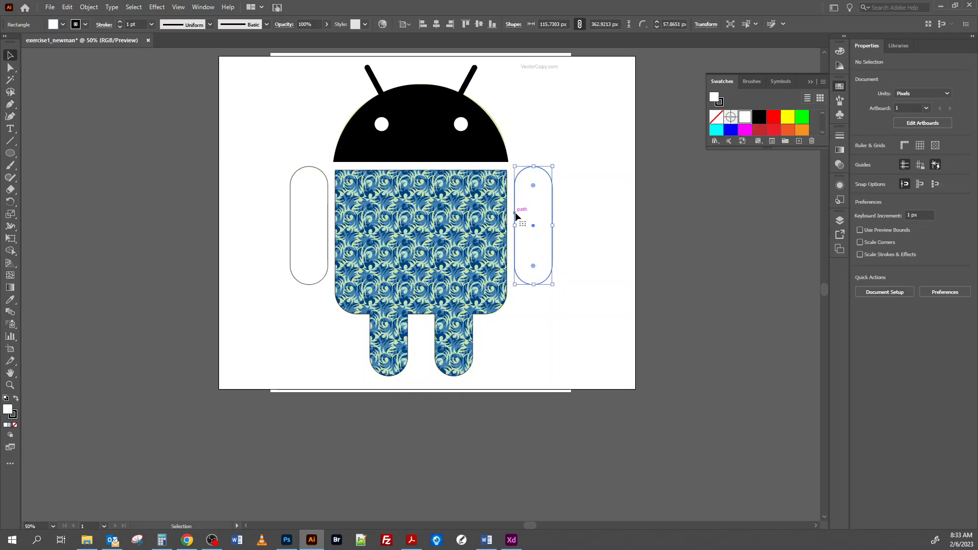
click(754, 117)
click(291, 206)
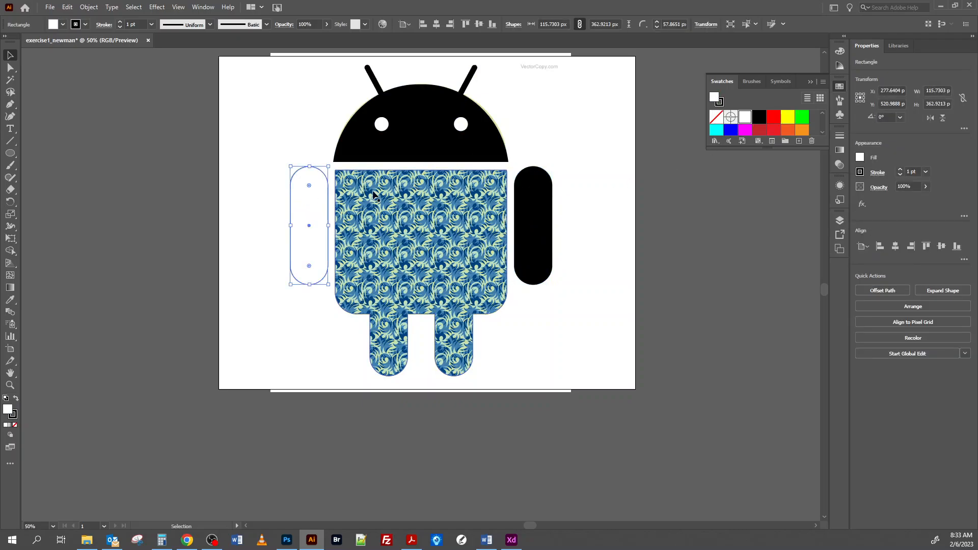
click(759, 117)
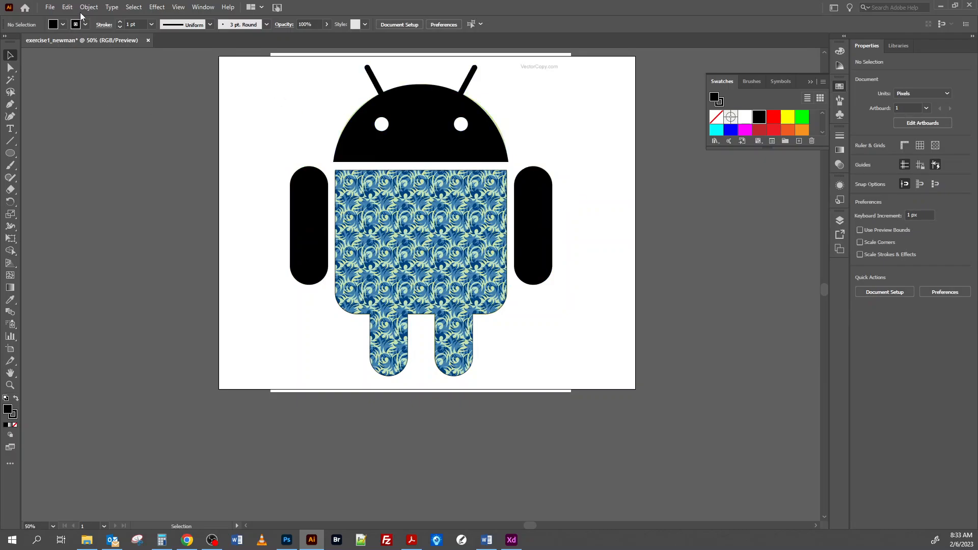
Step: Save the document under a new name in Adobe Illustrator format, adding "demo" to the end of the current file name
click(51, 8)
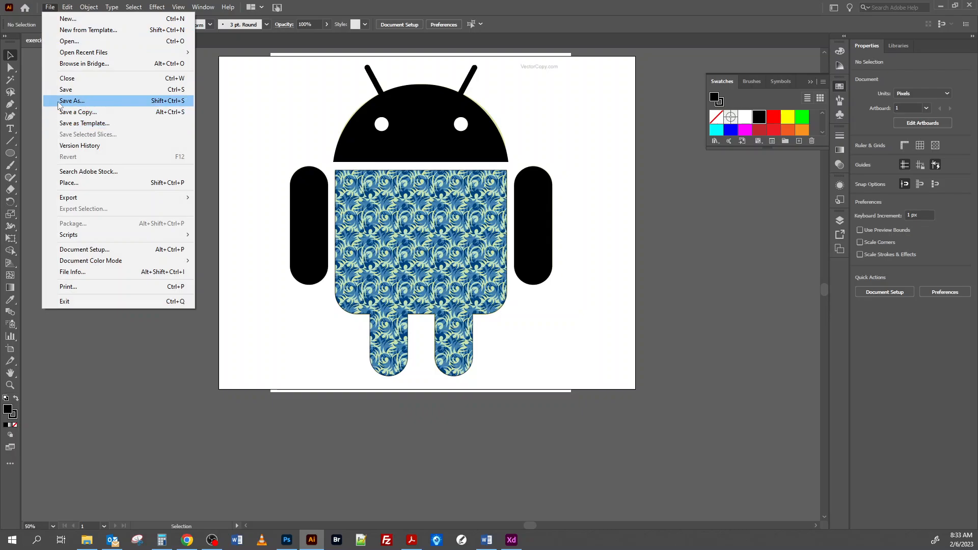
click(331, 2)
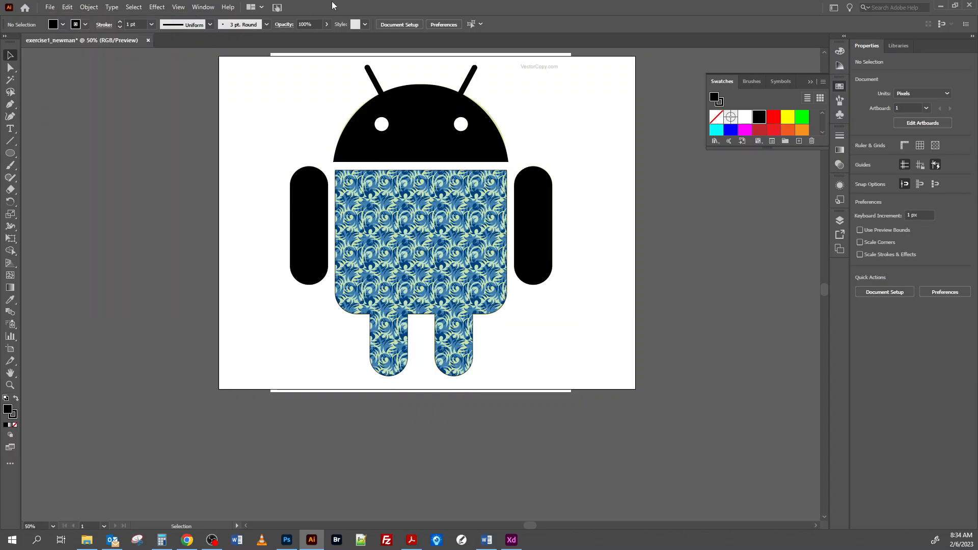
click(50, 8)
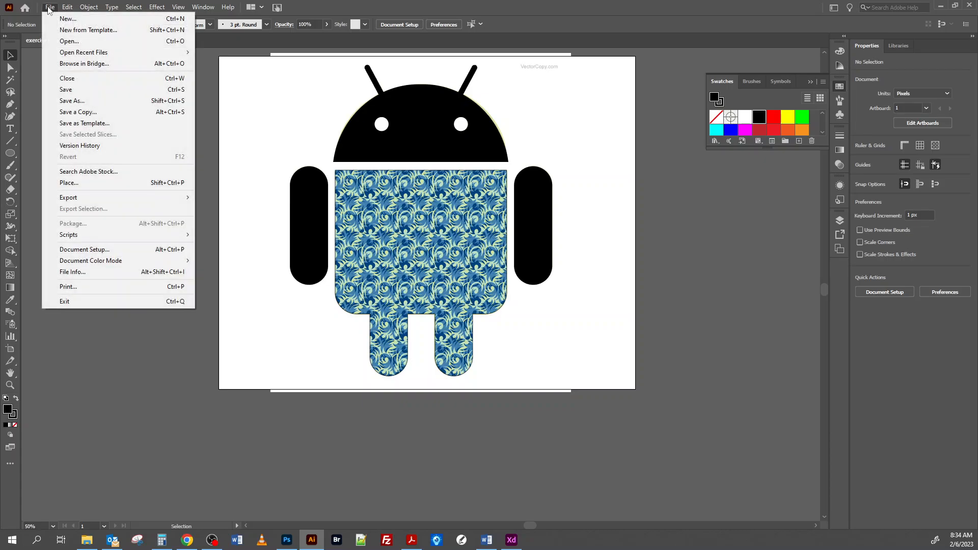
click(69, 94)
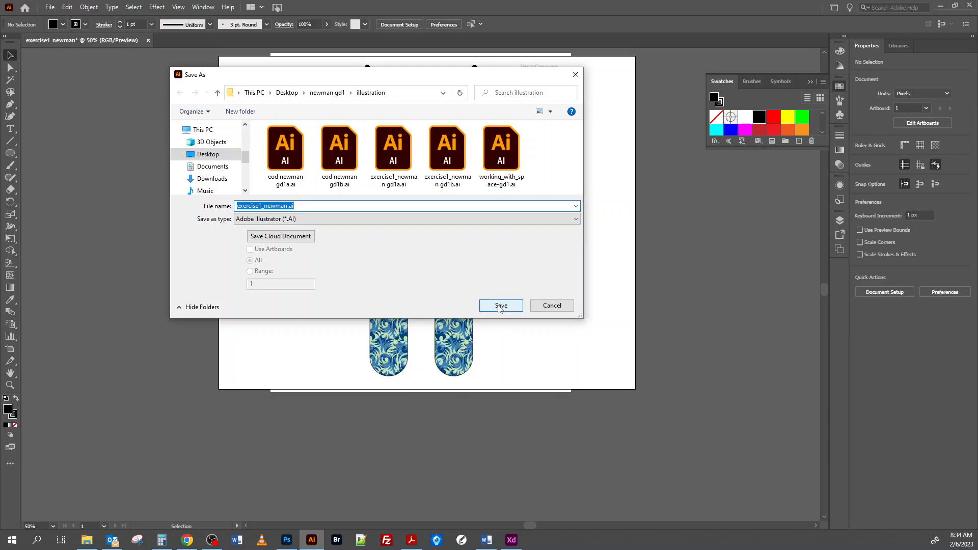
click(288, 206)
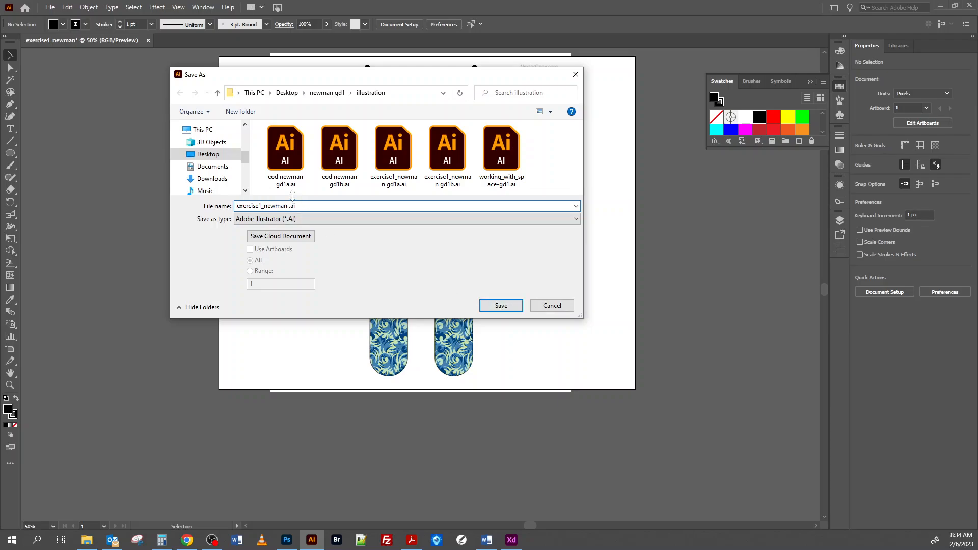
text(demo)
click(501, 305)
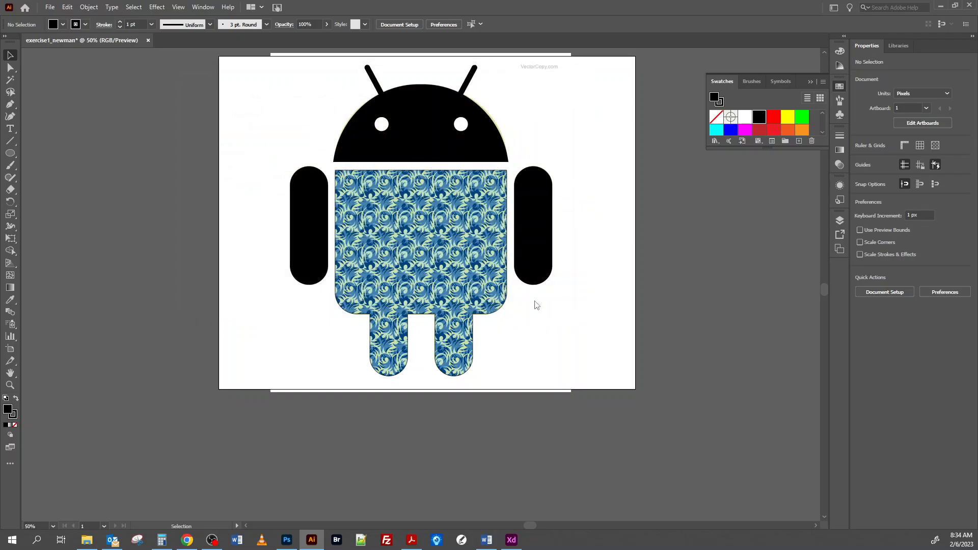
click(527, 410)
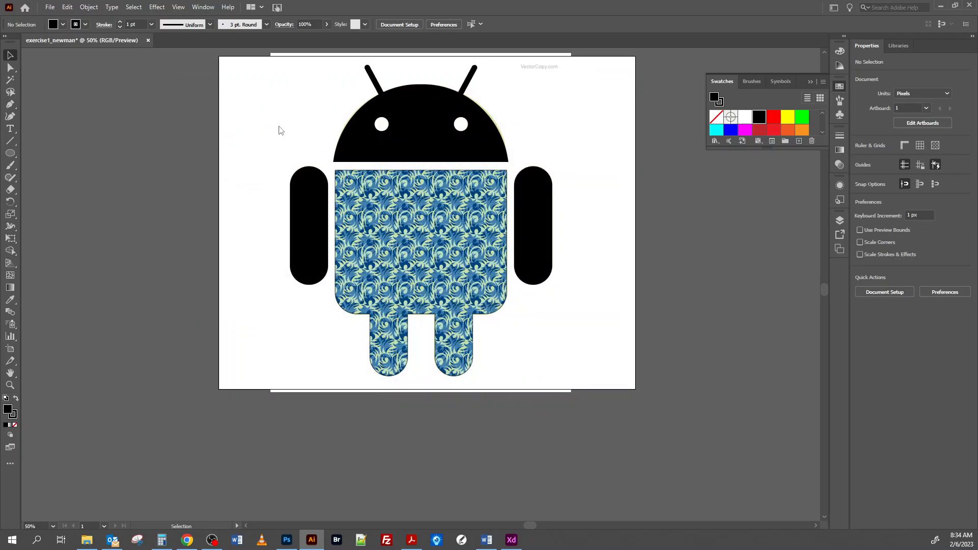